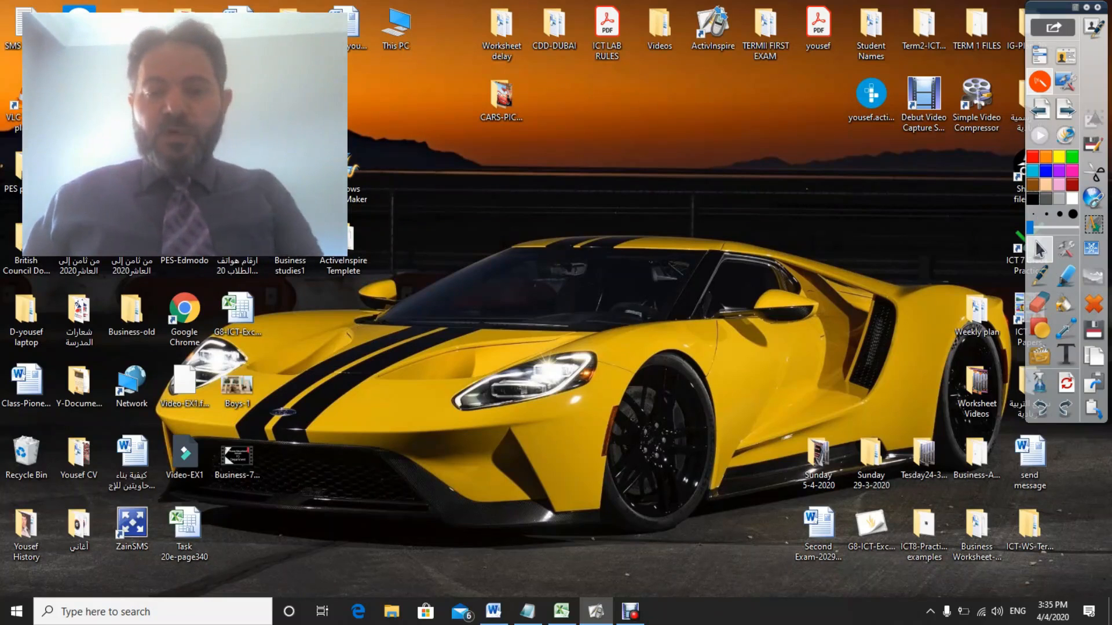
Step: Switch to the Debut recorder, disable its camera overlay and minimize its window
key(alt+Tab)
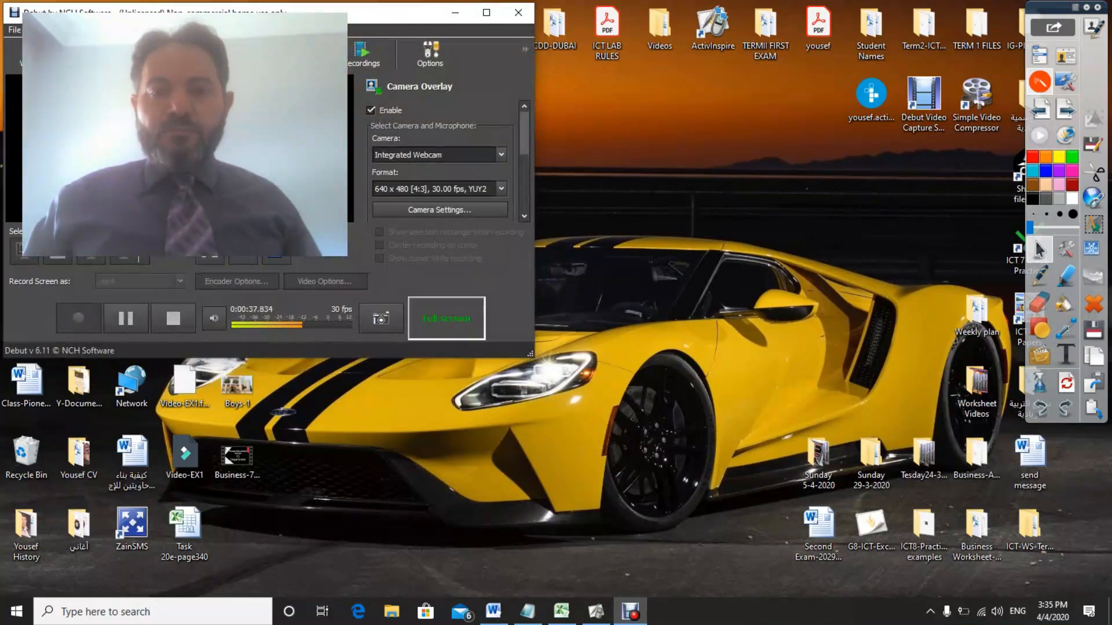
click(372, 110)
click(456, 12)
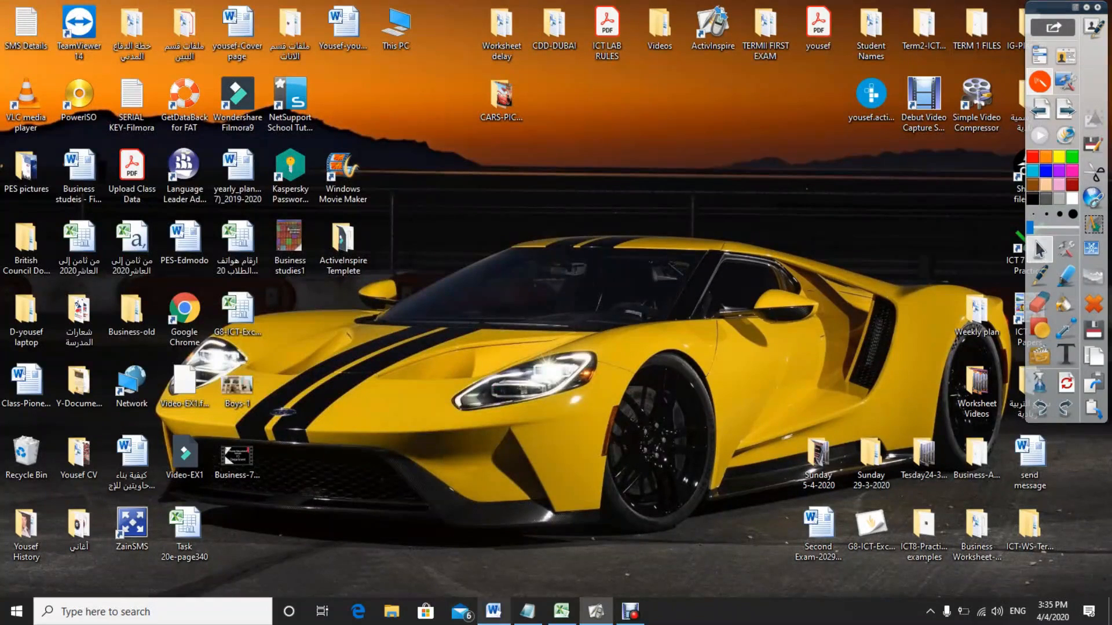
Step: Switch to the Excel workbook G8-ICT-Excel-P2 and open the Task 20e worksheet
mouse_move(493, 611)
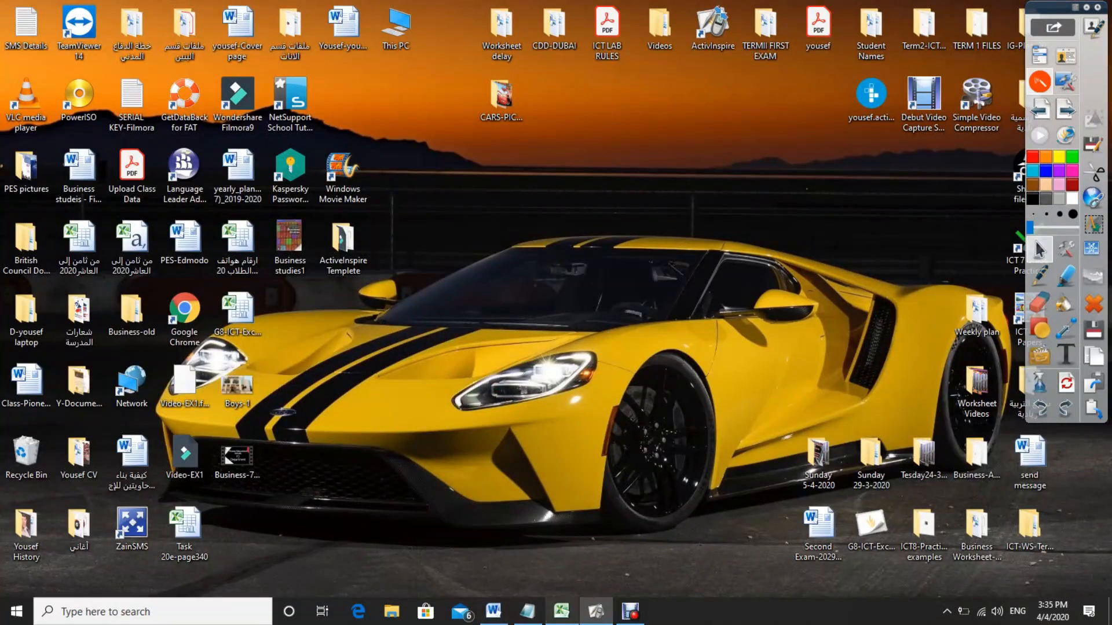
click(562, 611)
click(925, 66)
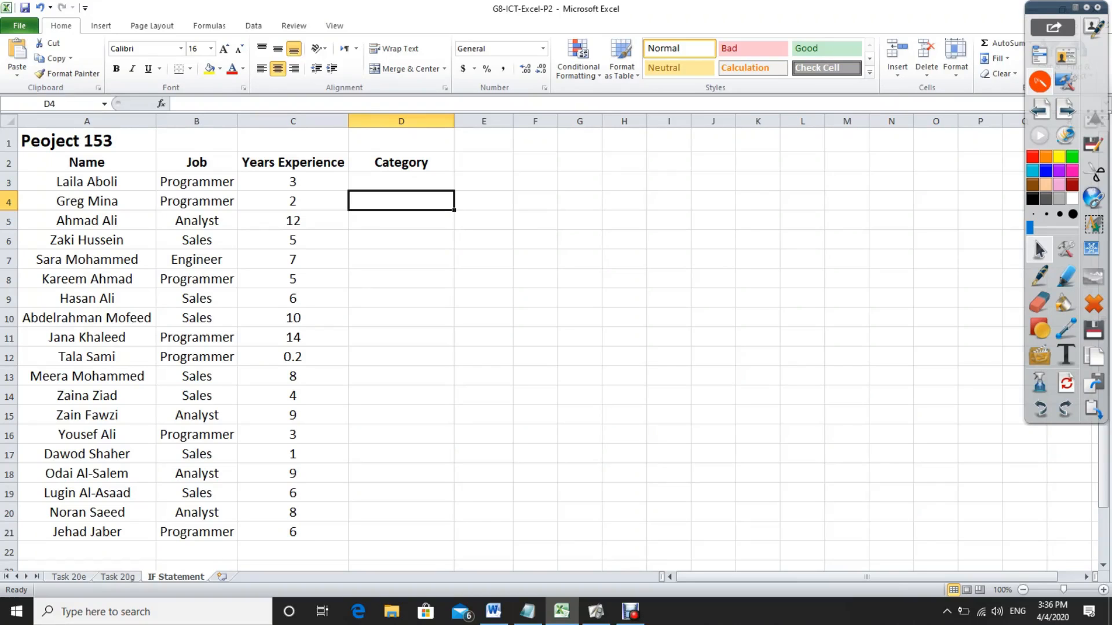
click(69, 577)
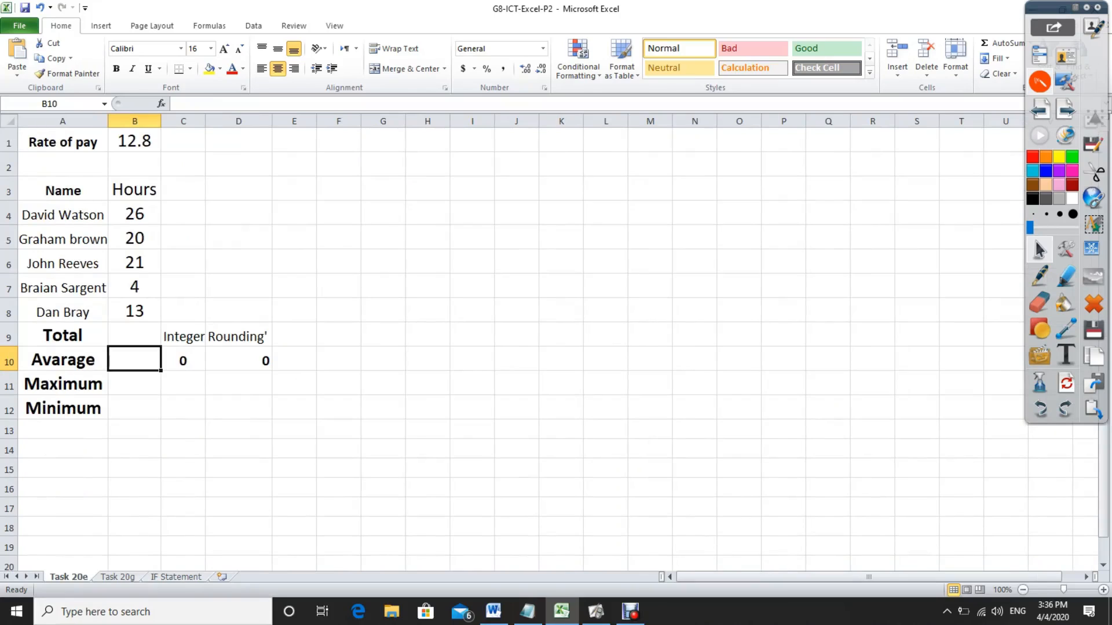
Step: Examine cell references by selecting individual cells in A1:B3, the range D2:G5 and its first cell D2
click(294, 189)
click(339, 189)
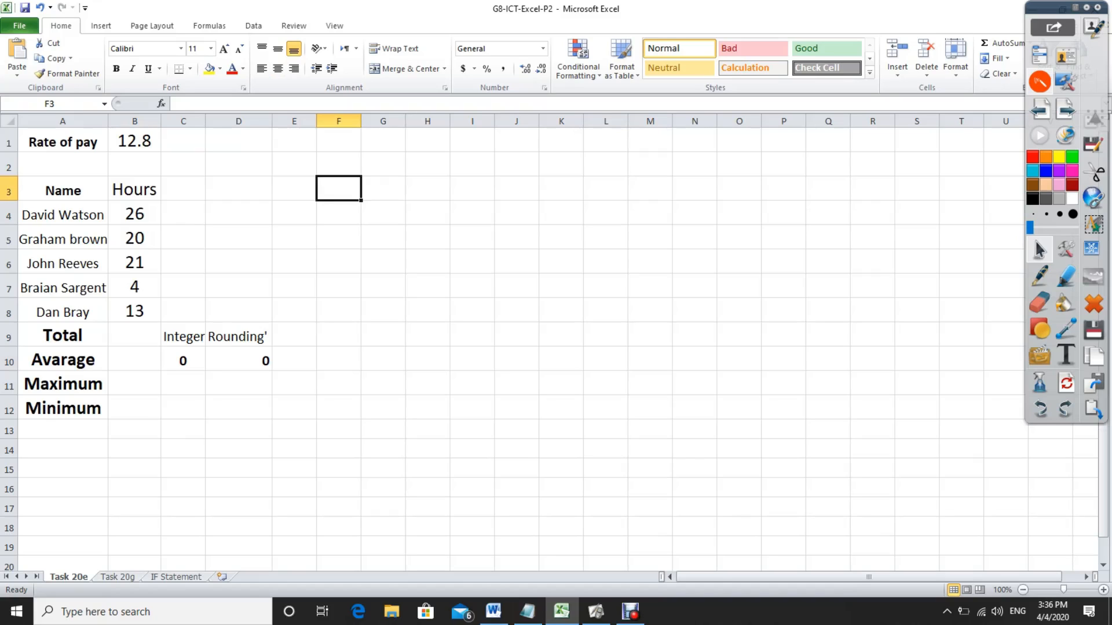
click(62, 141)
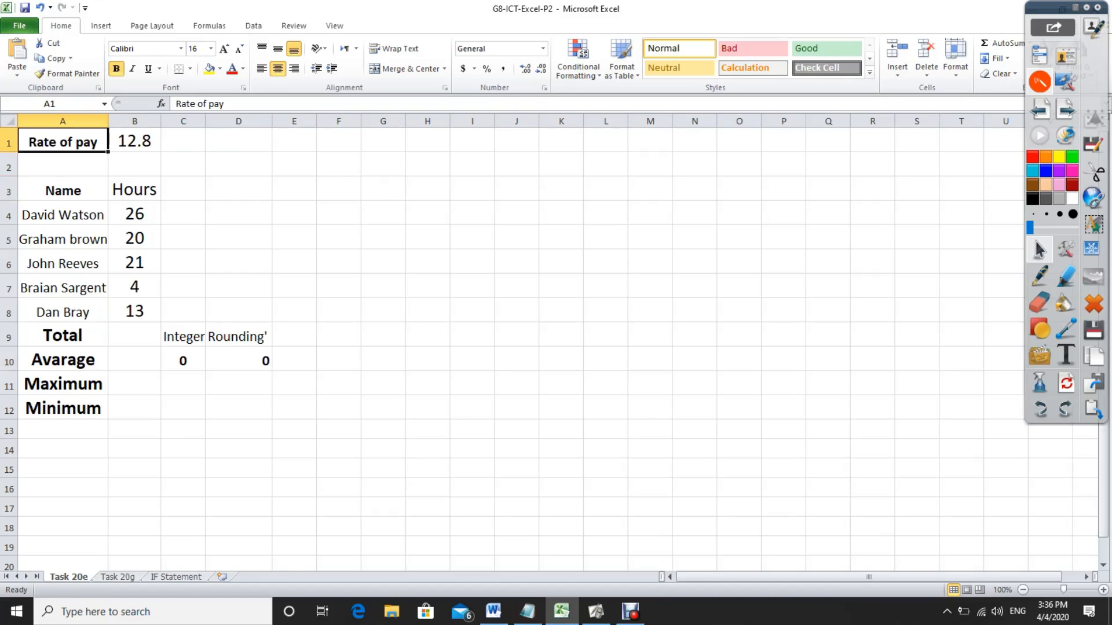
click(62, 164)
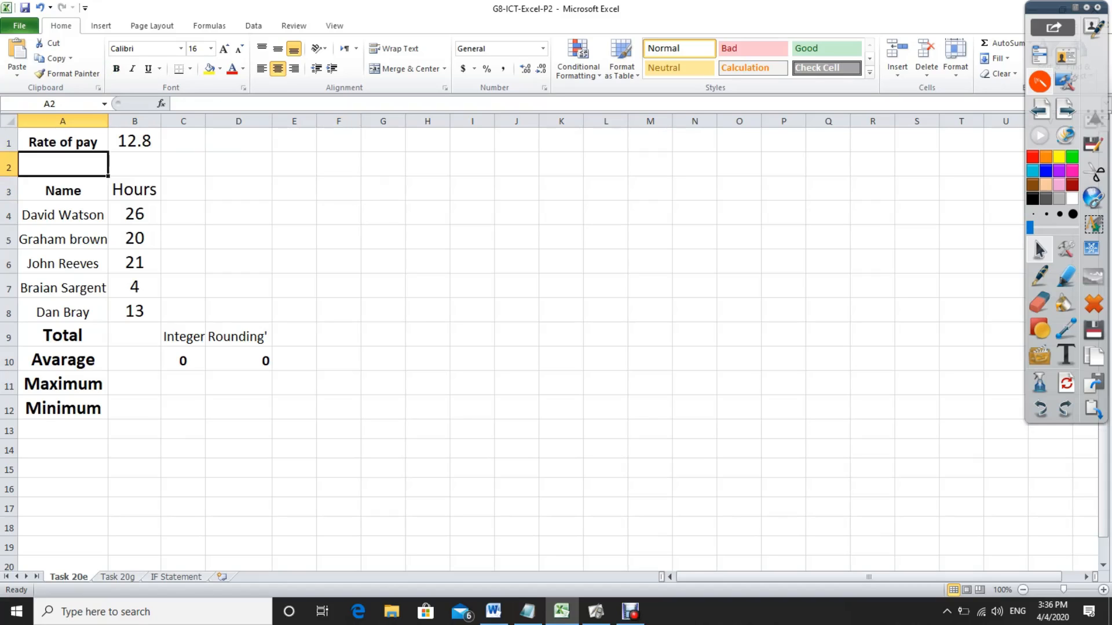
click(62, 188)
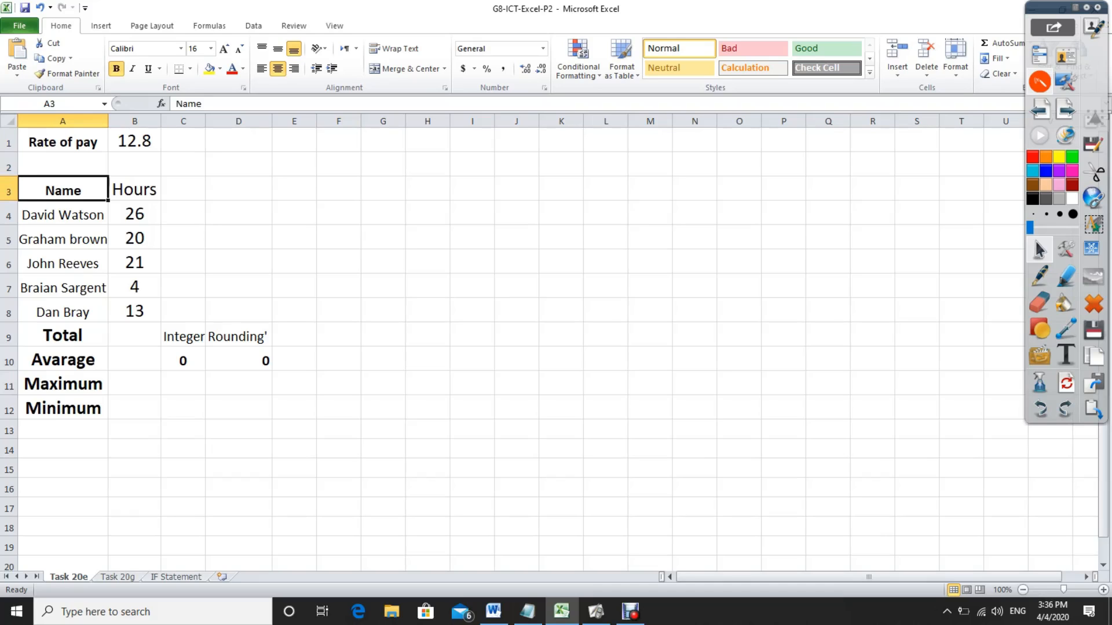
click(63, 141)
click(135, 142)
click(134, 165)
click(63, 165)
click(134, 190)
click(62, 190)
drag(238, 164, 383, 237)
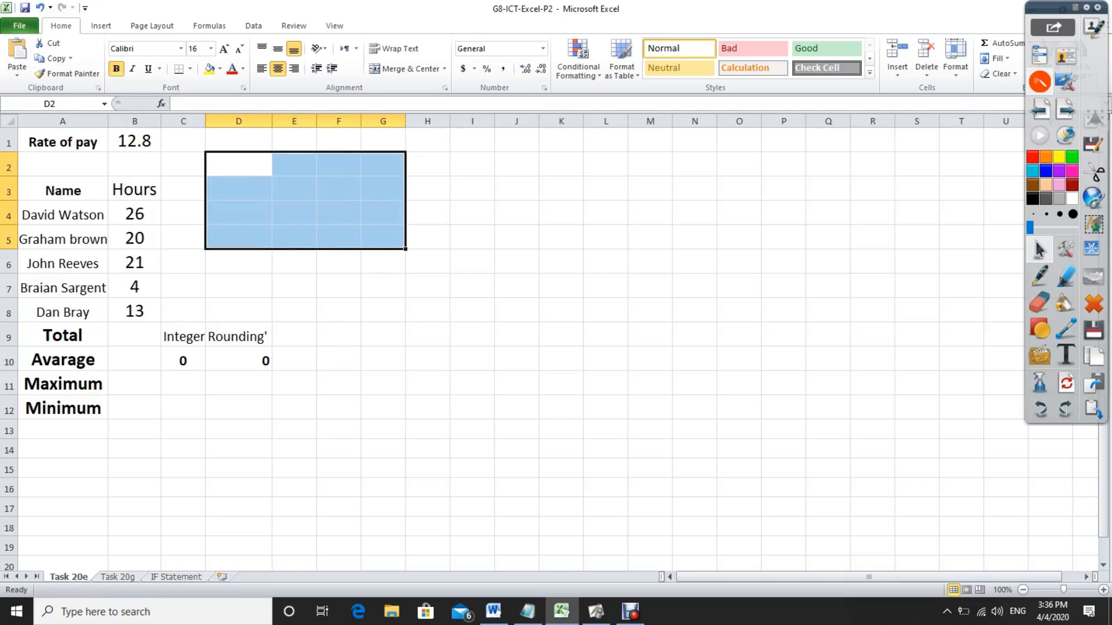
click(239, 164)
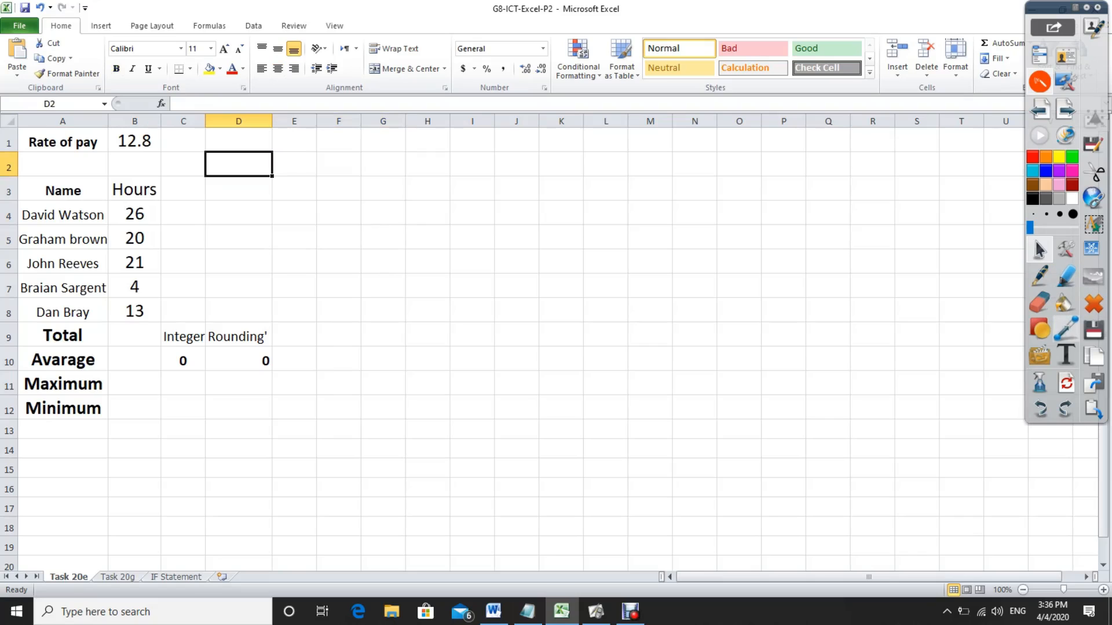
Step: Outline the range D2:G6 with a red pen, handwrite D2:G6 inside it and mark its last cell
click(1040, 277)
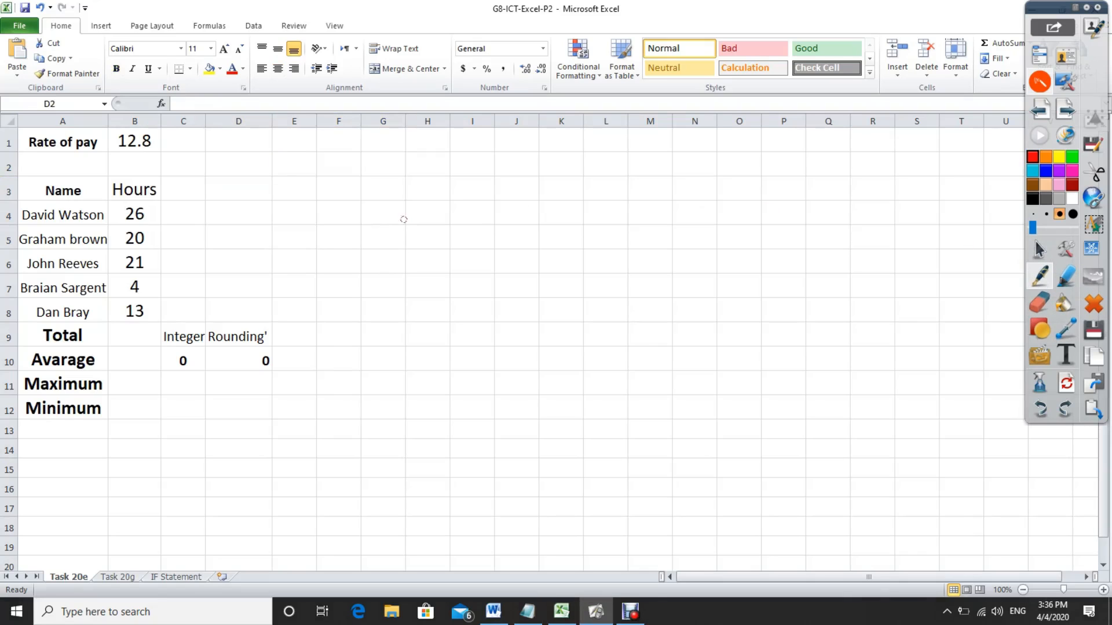
mouse_move(210, 153)
mouse_down()
mouse_move(209, 273)
mouse_move(410, 266)
mouse_move(414, 151)
mouse_move(211, 153)
mouse_up()
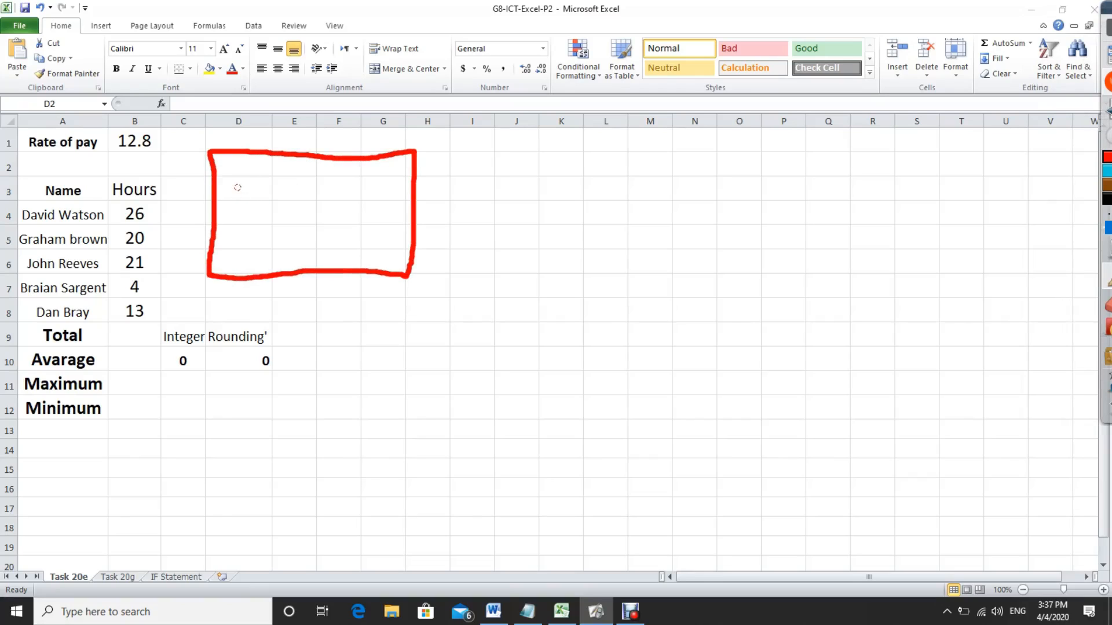
mouse_move(243, 189)
mouse_down()
mouse_move(241, 224)
mouse_move(268, 193)
mouse_move(242, 223)
mouse_move(300, 195)
mouse_move(280, 221)
mouse_move(304, 220)
mouse_up()
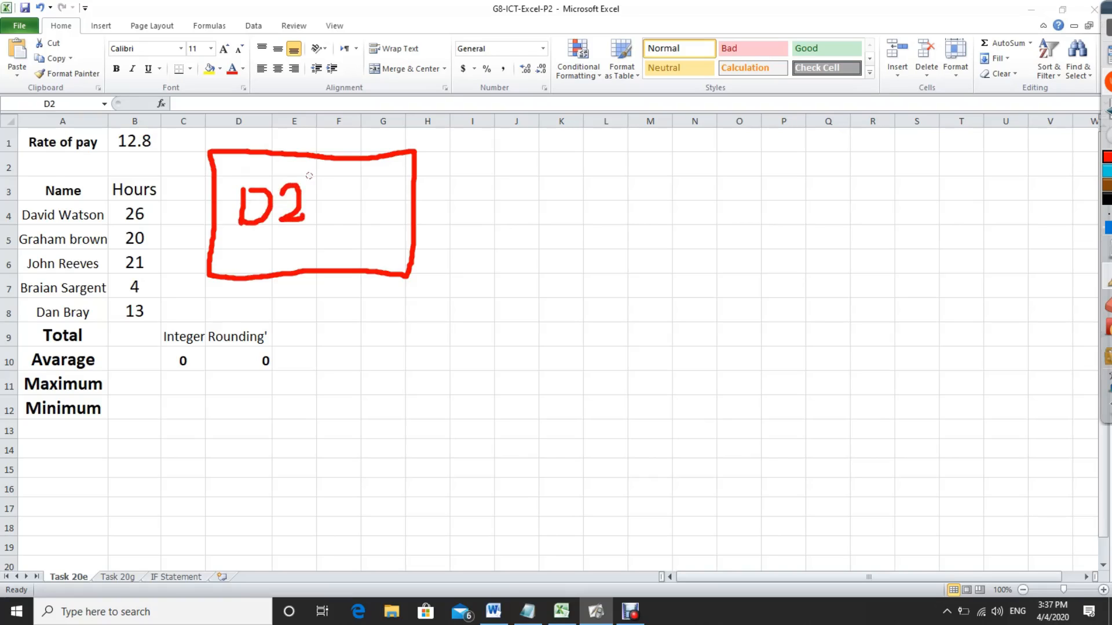
click(316, 204)
mouse_move(410, 247)
mouse_down()
mouse_move(363, 252)
mouse_move(363, 270)
mouse_up()
mouse_move(341, 194)
mouse_down()
mouse_move(356, 214)
mouse_move(331, 197)
mouse_move(355, 175)
mouse_move(390, 213)
mouse_move(385, 203)
mouse_up()
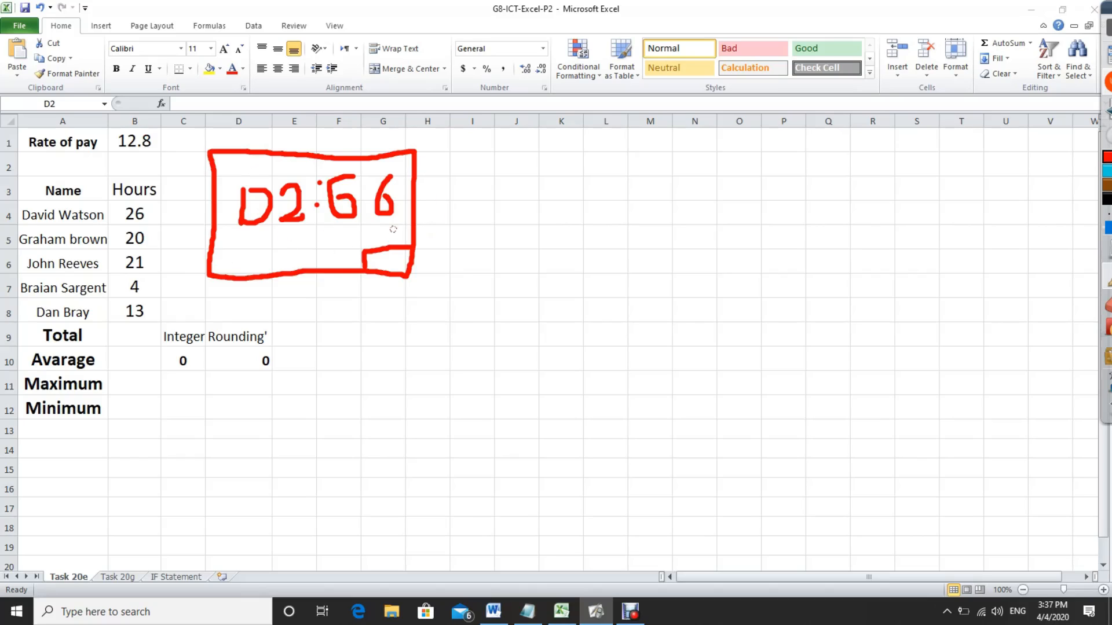
Step: Erase all the red range annotations and return to normal selection on cell D2
mouse_move(1104, 407)
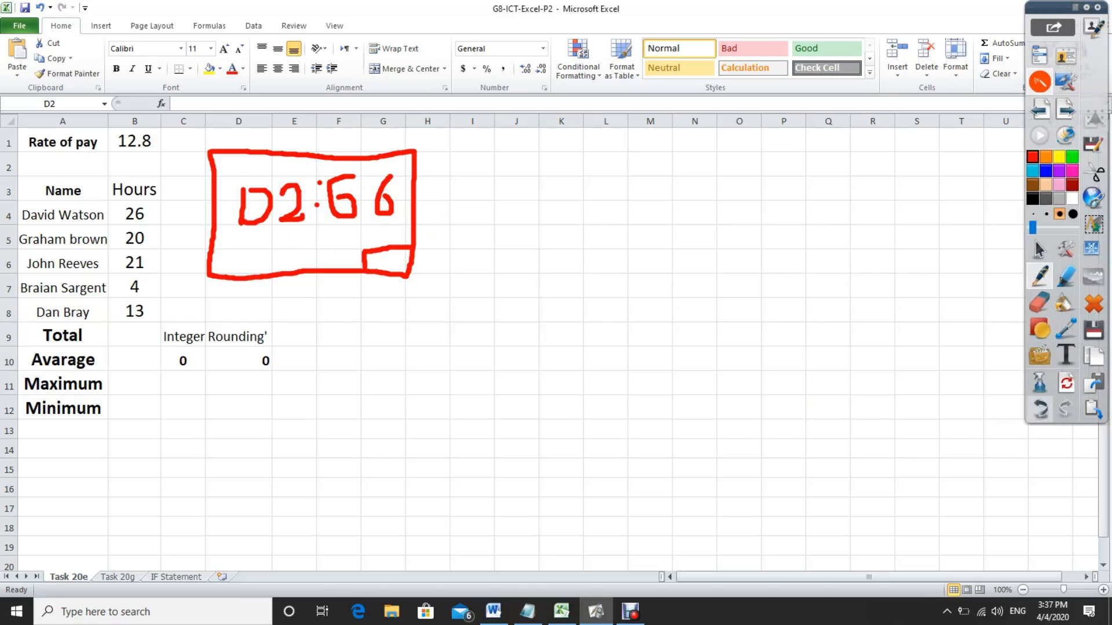
click(1039, 302)
mouse_move(405, 246)
mouse_down()
mouse_move(383, 262)
mouse_move(417, 178)
mouse_move(280, 149)
mouse_move(218, 188)
mouse_move(311, 284)
mouse_move(367, 211)
mouse_move(265, 179)
mouse_move(318, 211)
mouse_move(254, 273)
mouse_move(280, 300)
mouse_up()
mouse_move(1040, 302)
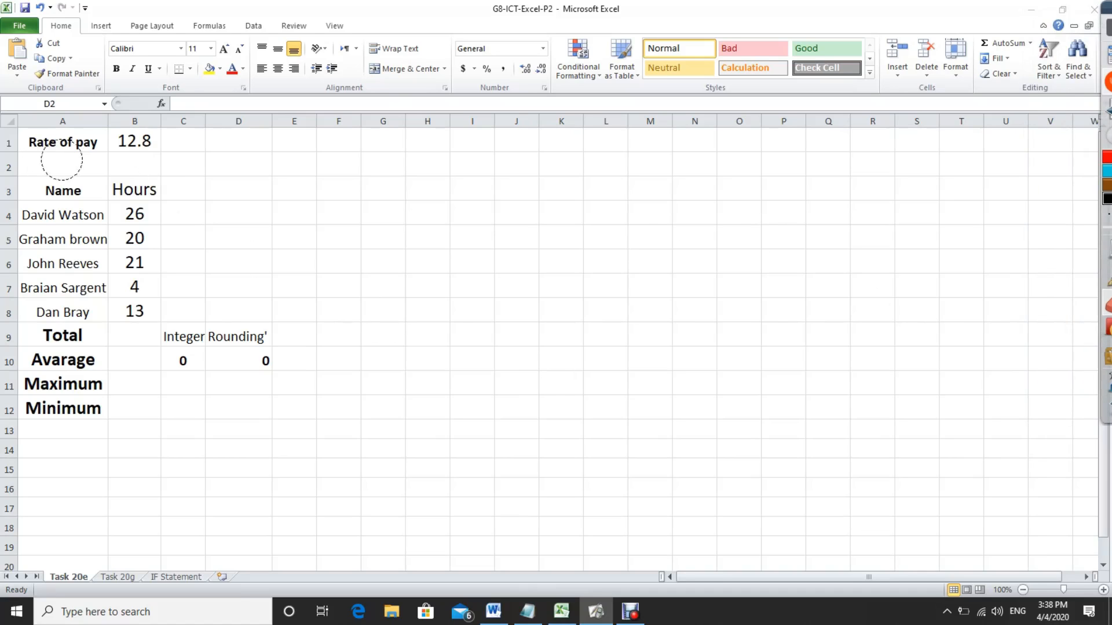
mouse_move(1105, 208)
click(1039, 249)
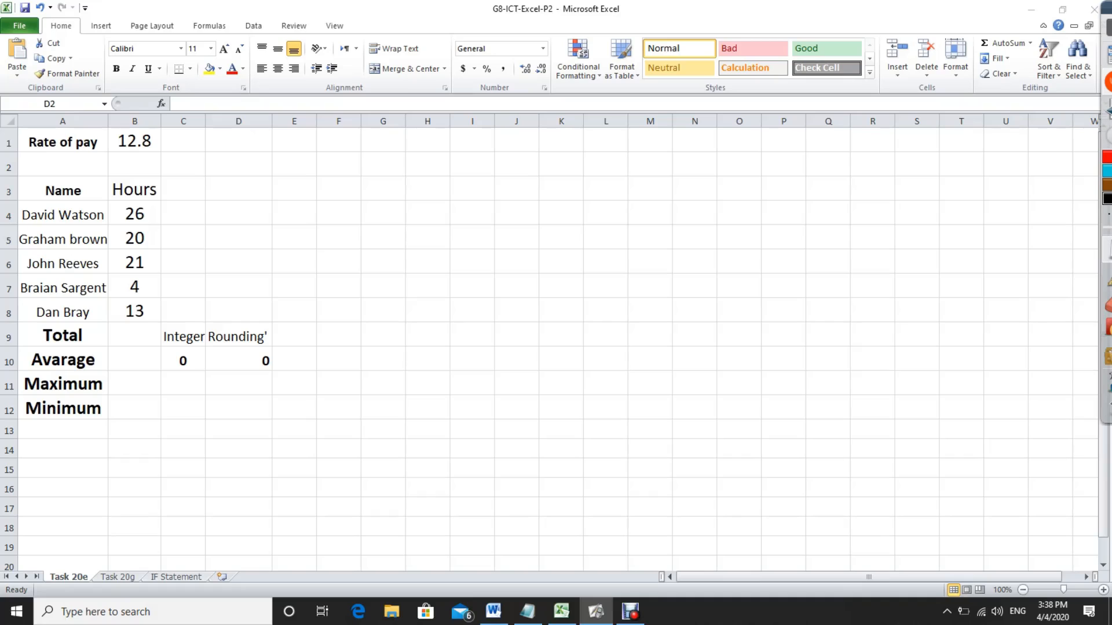
click(238, 165)
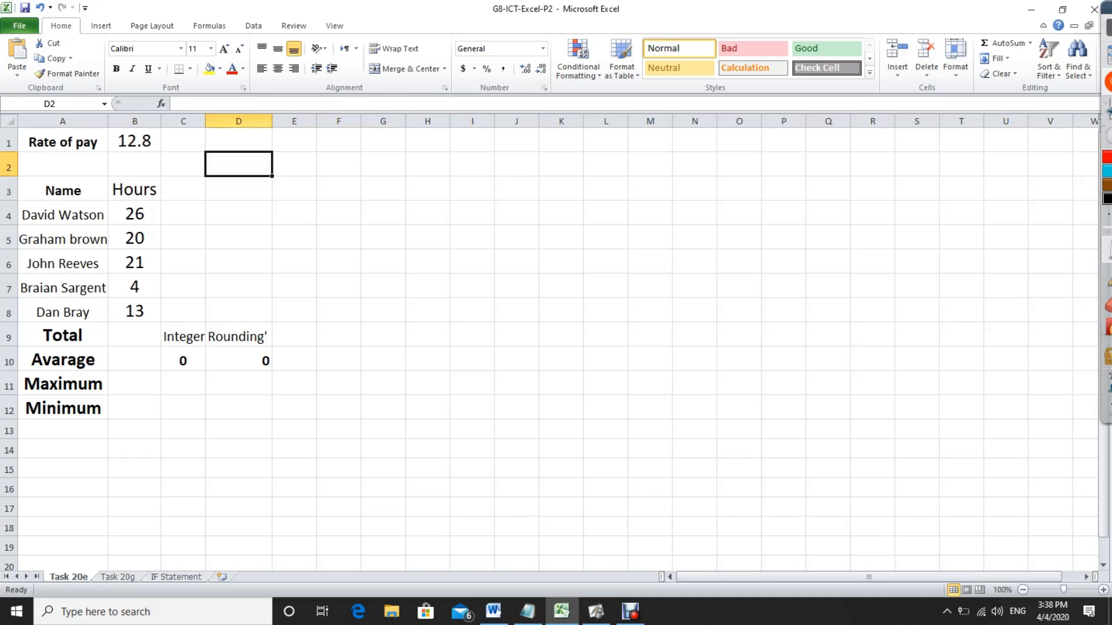
Step: Select the Total cell B9, circle the Insert Function control with the red pen and return to normal selection
click(134, 335)
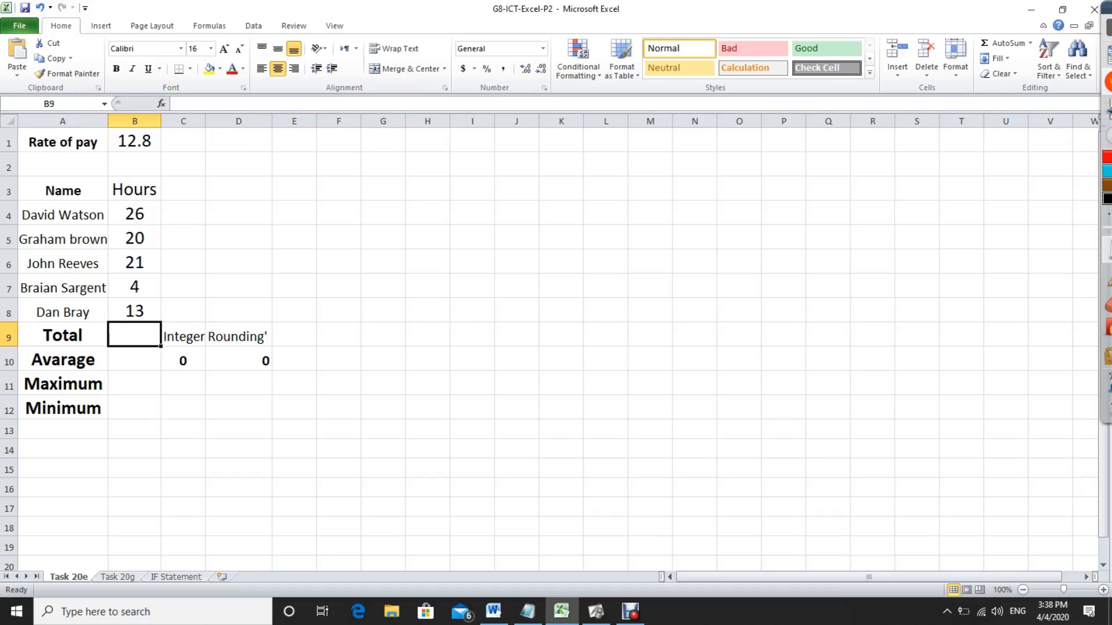
mouse_move(1105, 332)
click(1040, 277)
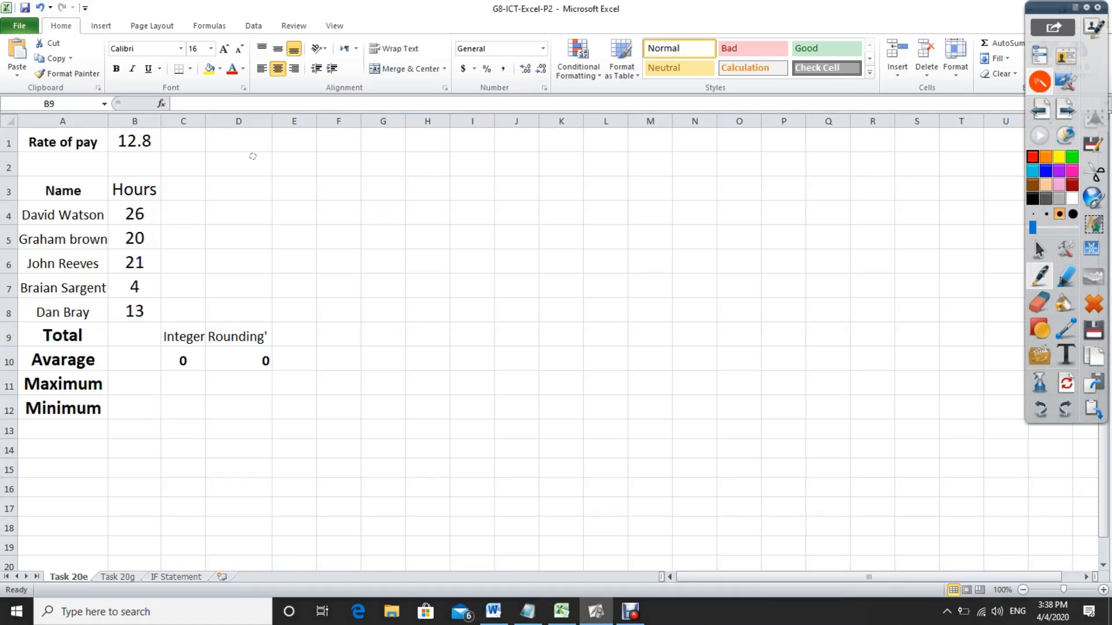
mouse_move(197, 100)
mouse_down()
mouse_move(137, 87)
mouse_move(192, 117)
mouse_move(194, 98)
mouse_up()
mouse_move(1106, 355)
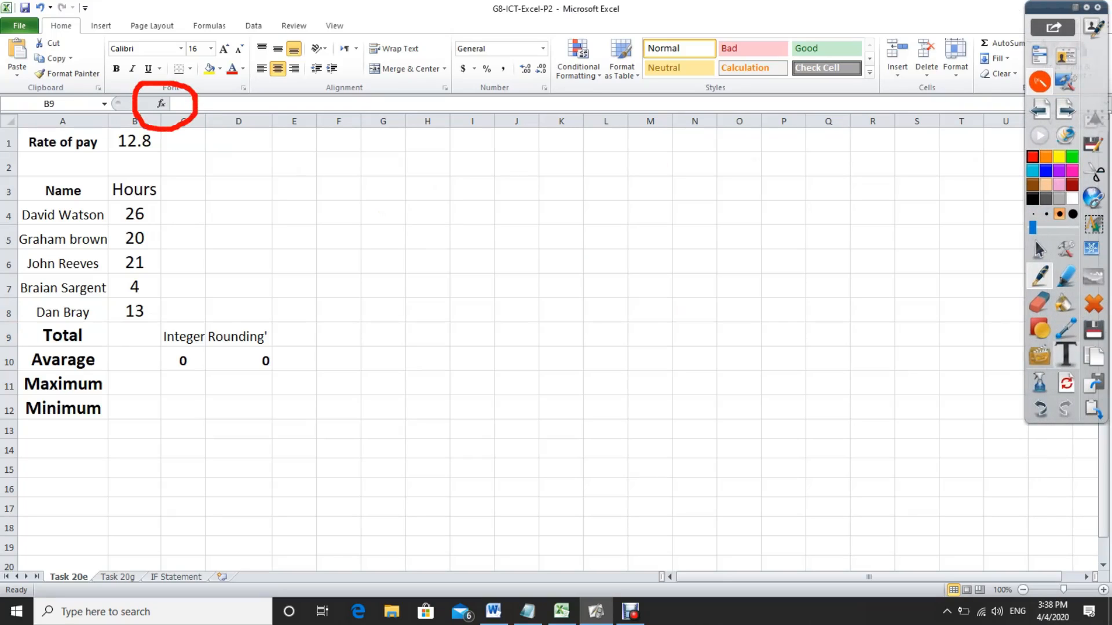
click(1034, 239)
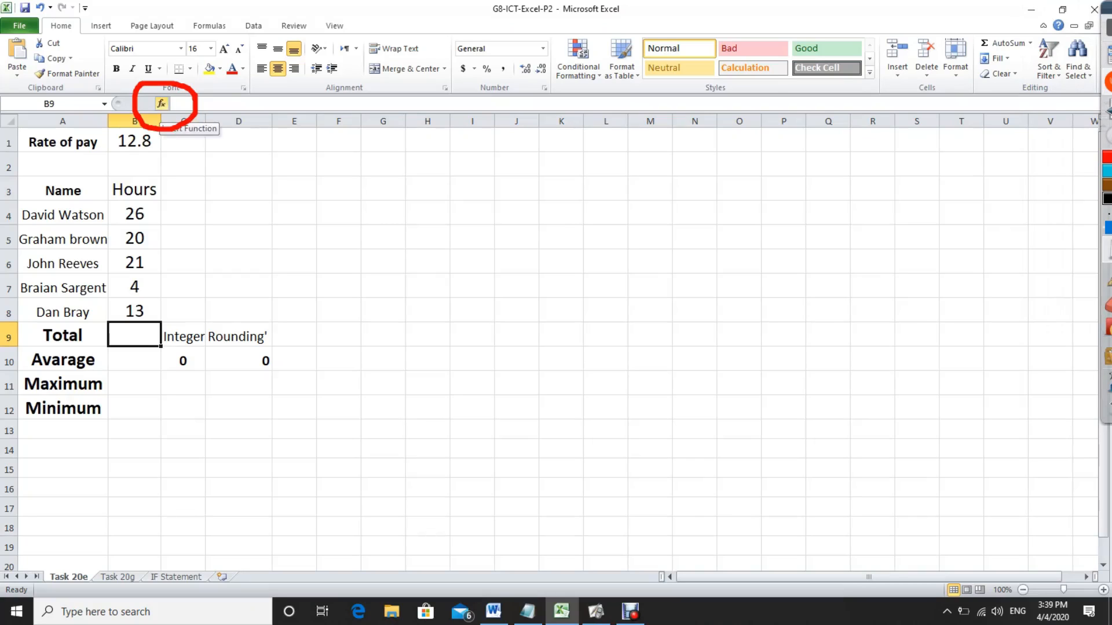
Step: Insert the SUM function in cell B9 to total the hours in B4:B8
click(161, 104)
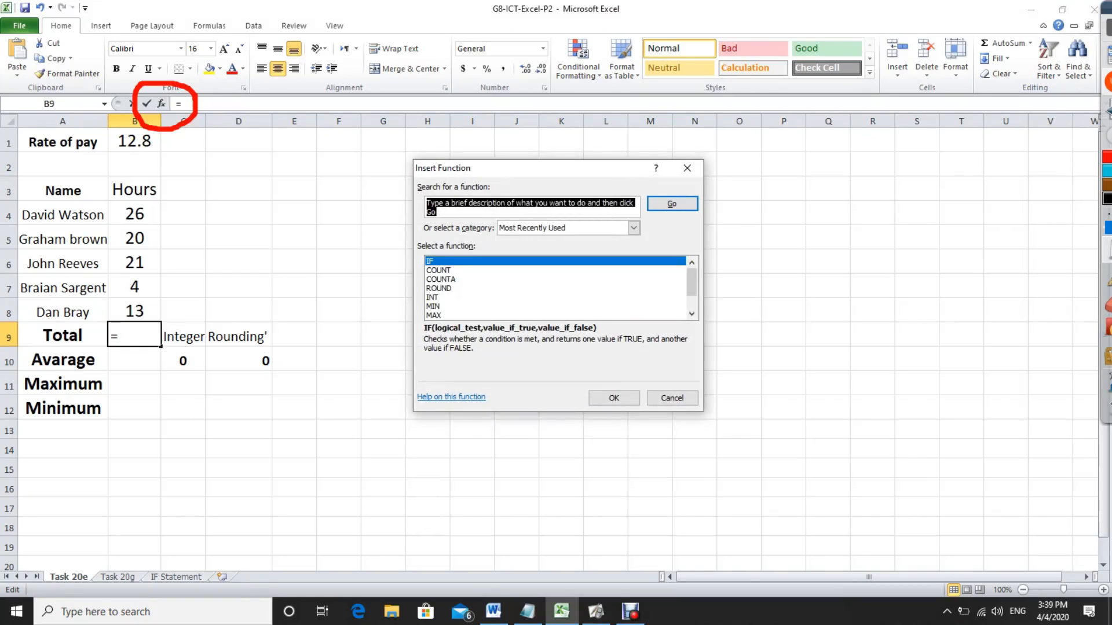
drag(691, 282, 691, 294)
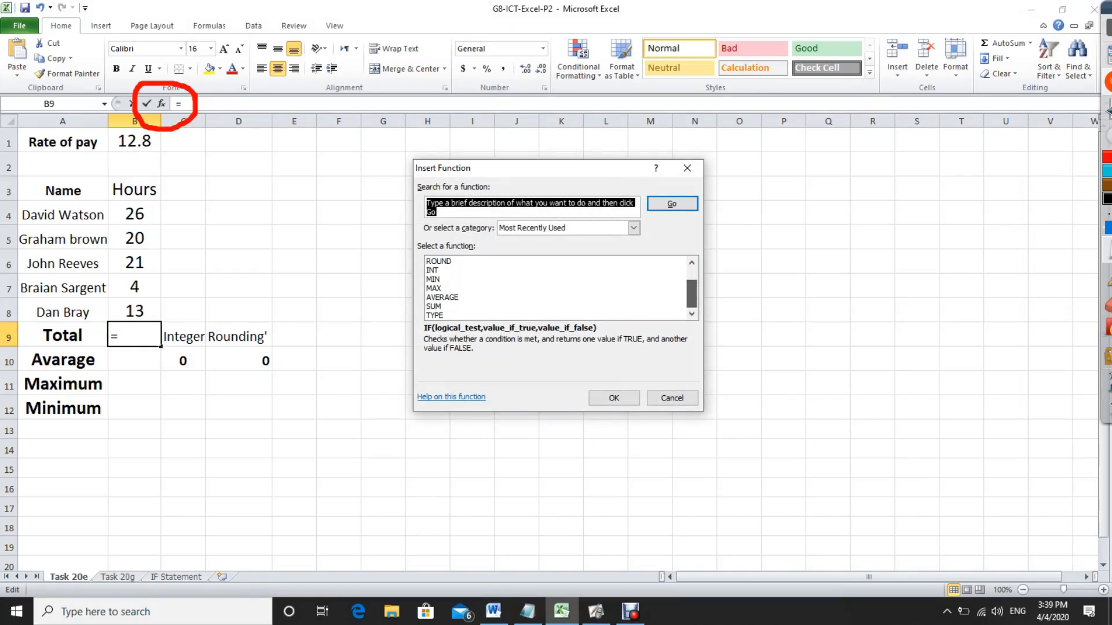
click(433, 306)
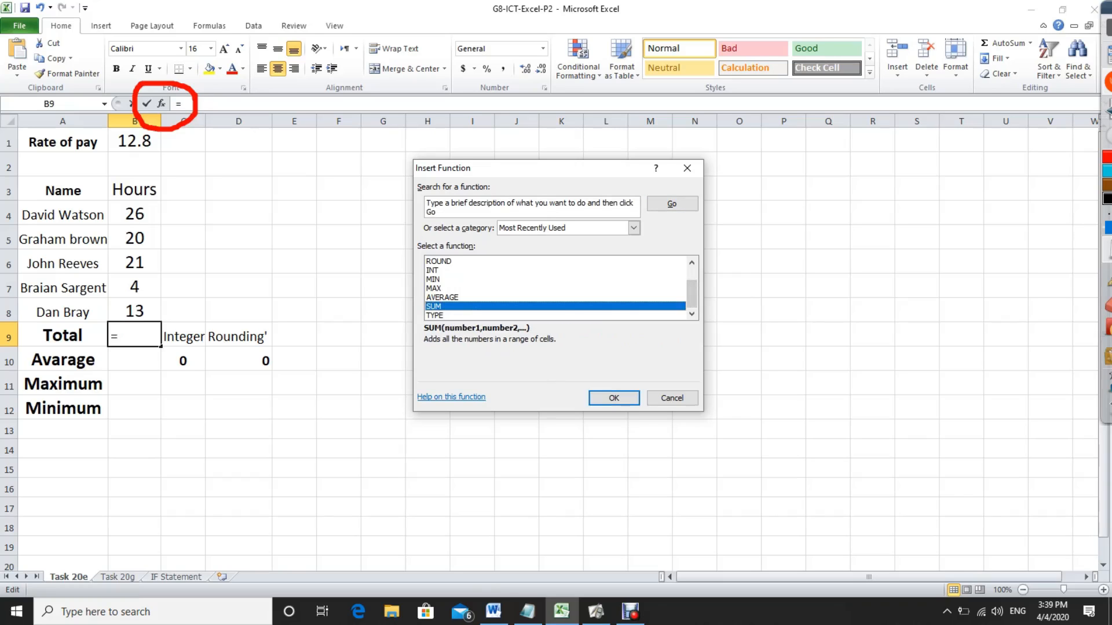
key(Return)
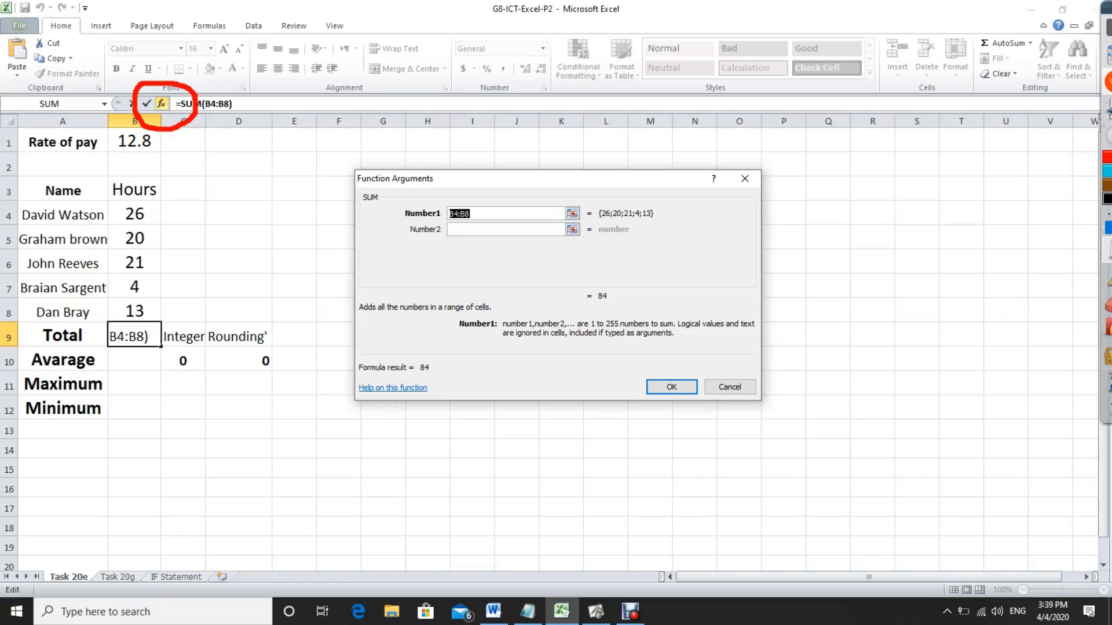
drag(134, 214, 134, 312)
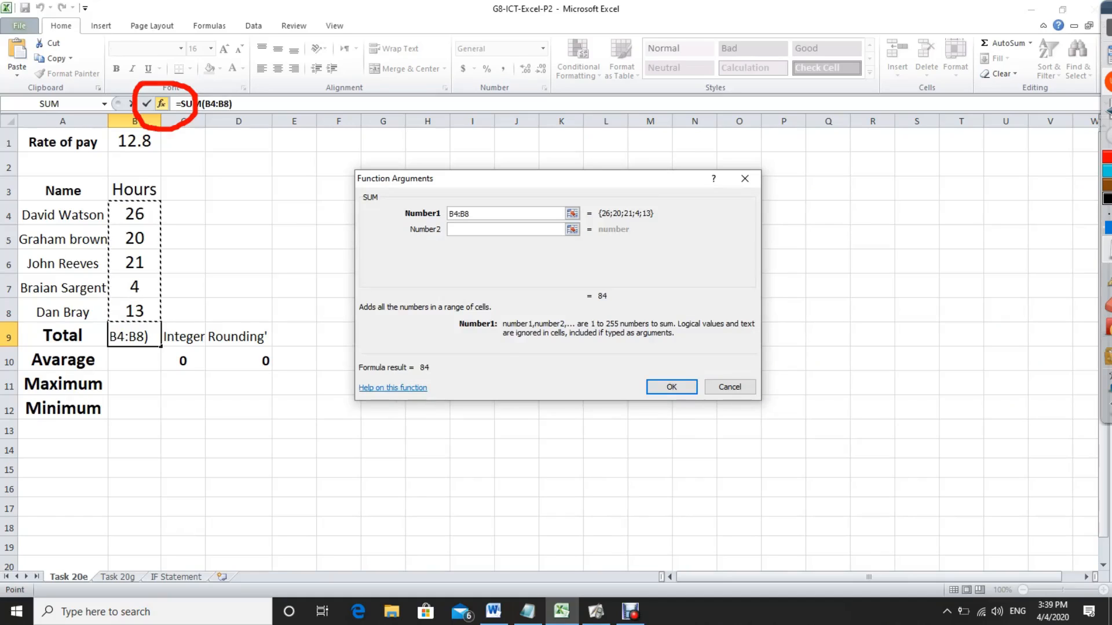
key(Return)
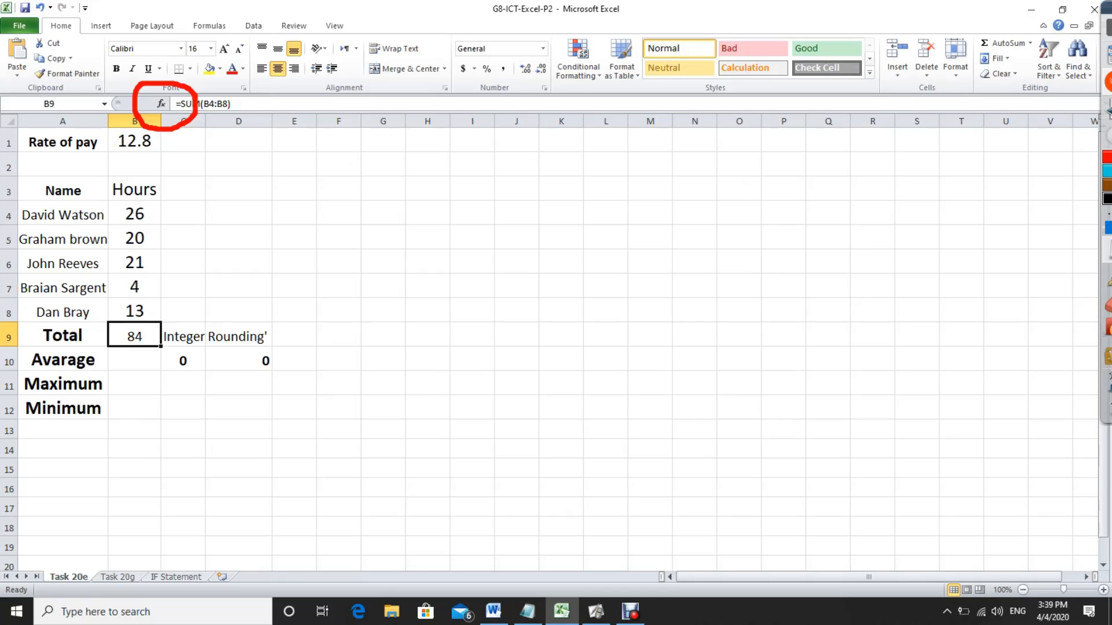
Step: Insert the AVERAGE function in cell B10 with the hours in B4:B8 as its range
click(134, 360)
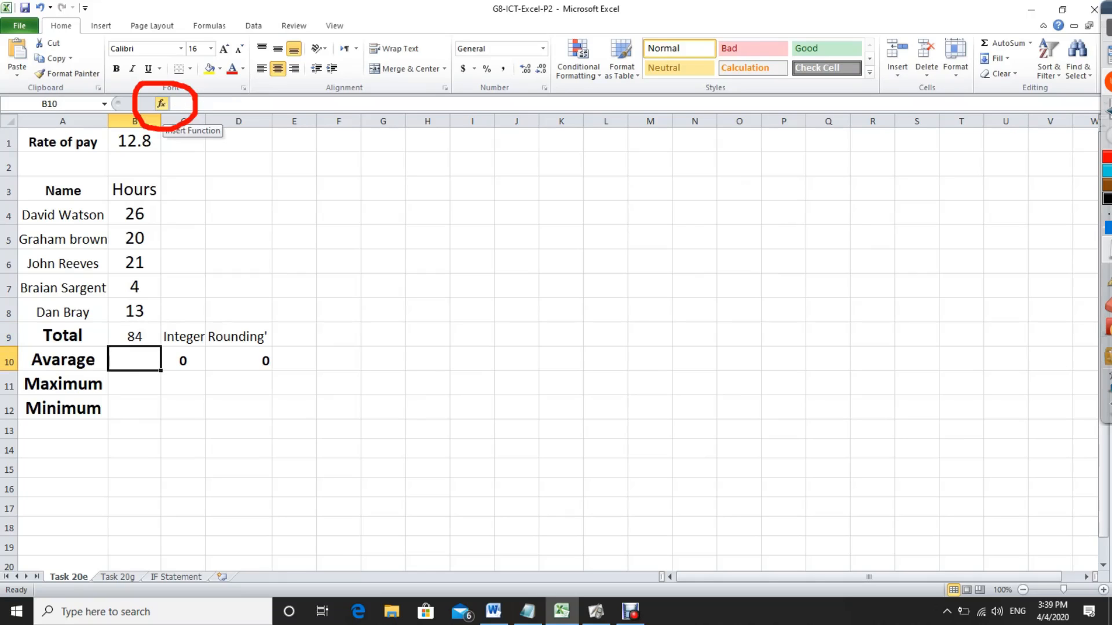
click(161, 104)
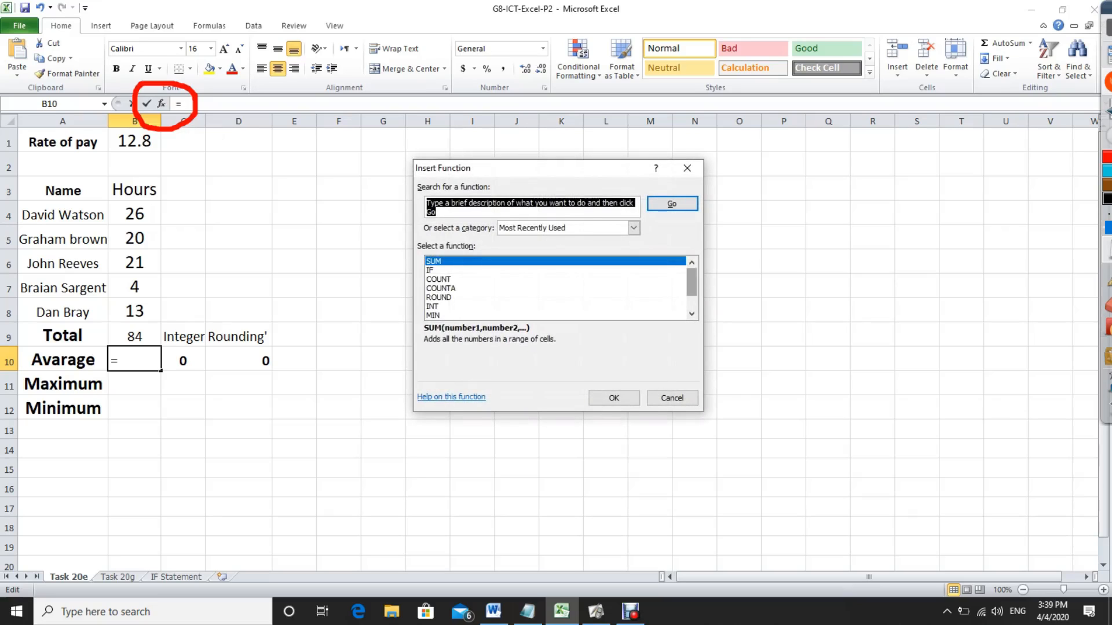
scroll(555, 287, down, 1)
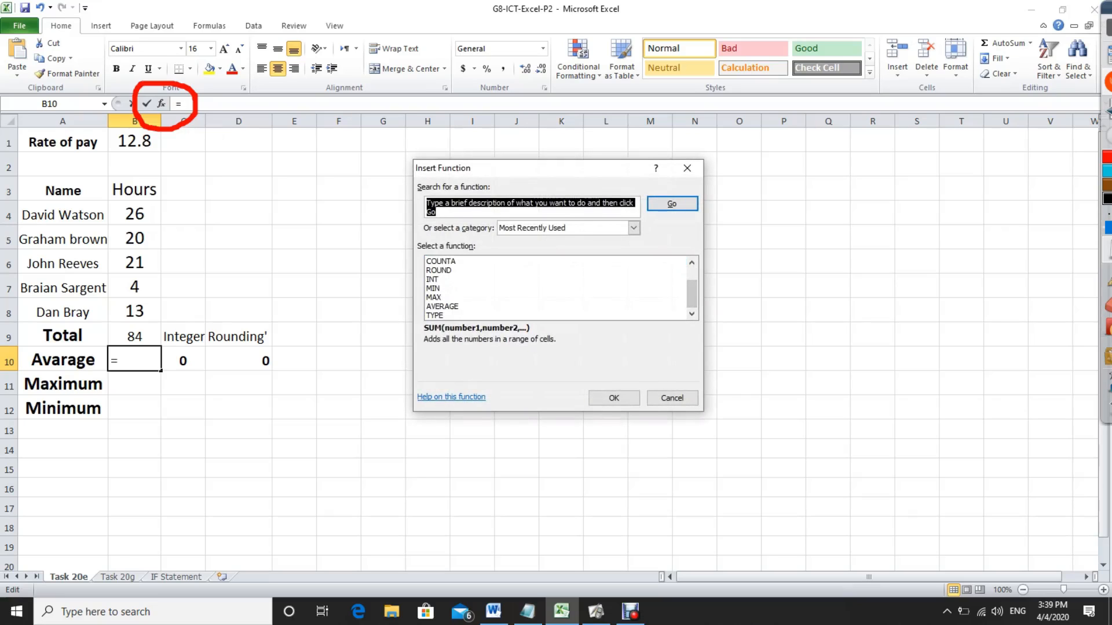
click(443, 307)
click(614, 398)
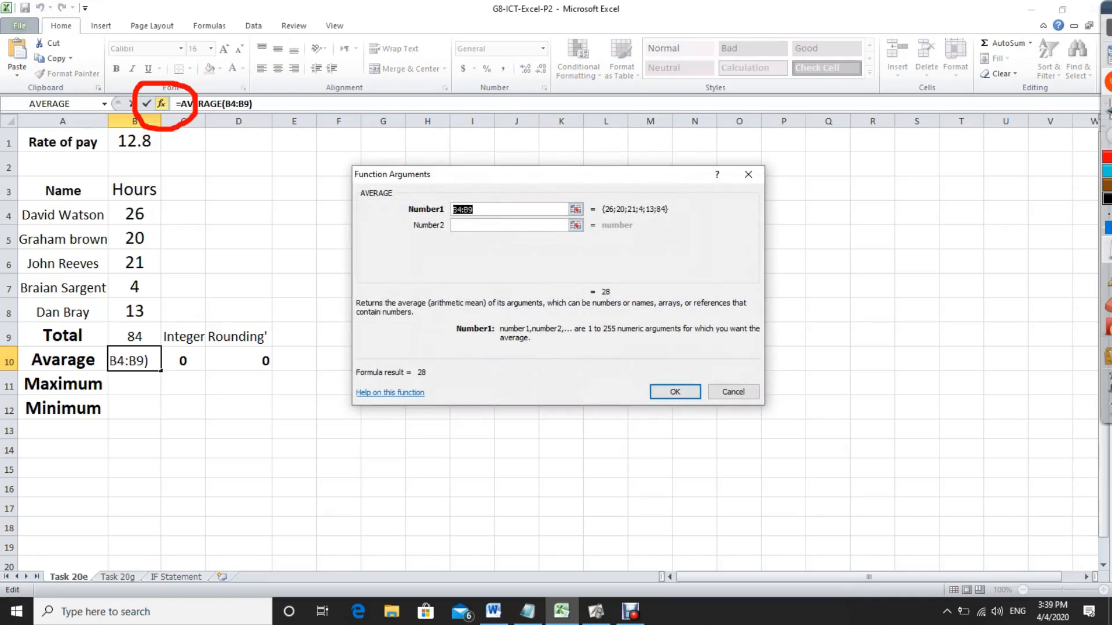
drag(134, 214, 145, 313)
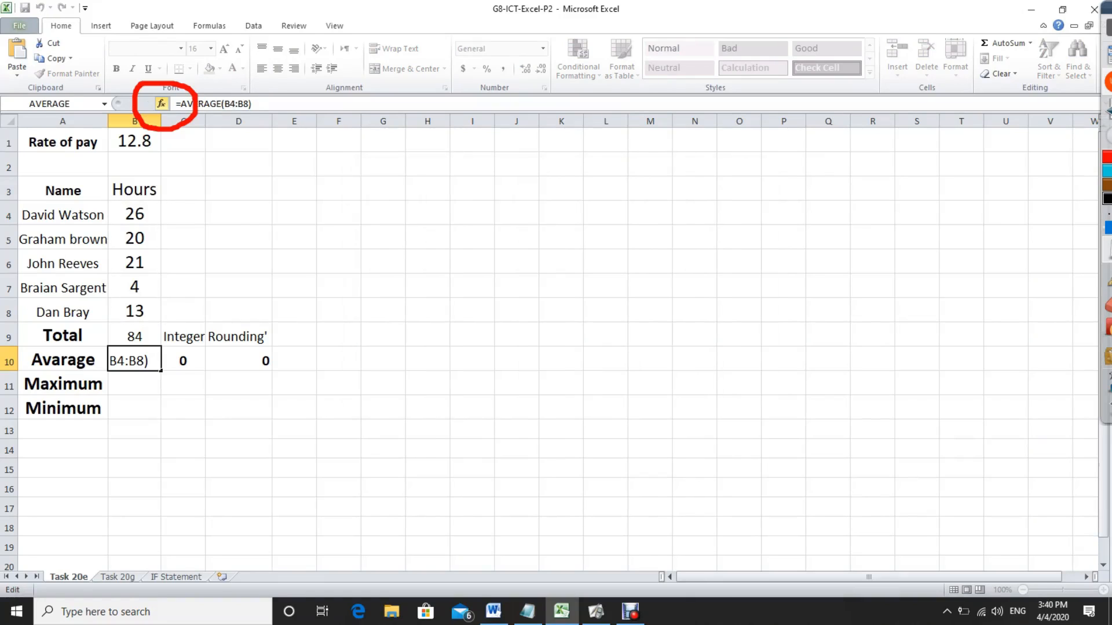
key(Return)
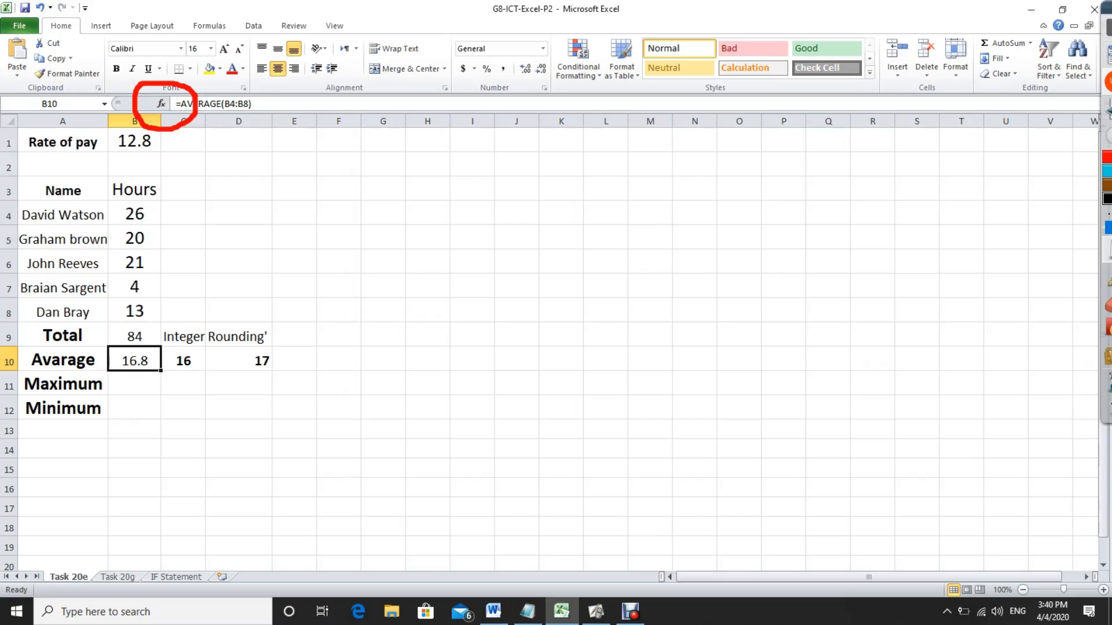
Step: Insert the MAX function in the Maximum cell B11 with the hours in B4:B8 as its range
click(134, 384)
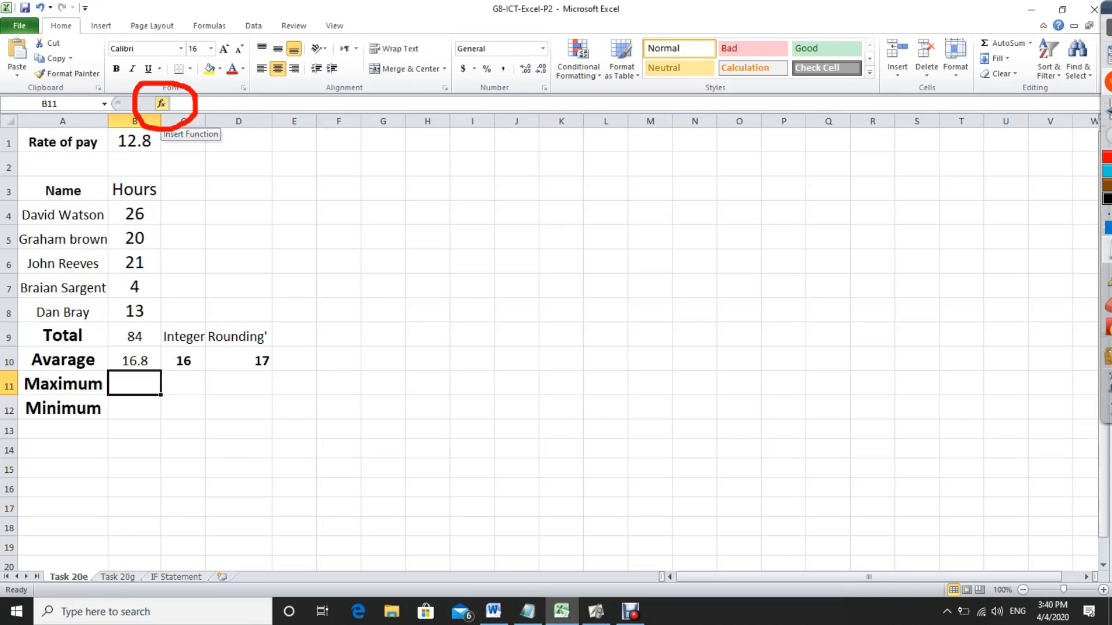
click(161, 104)
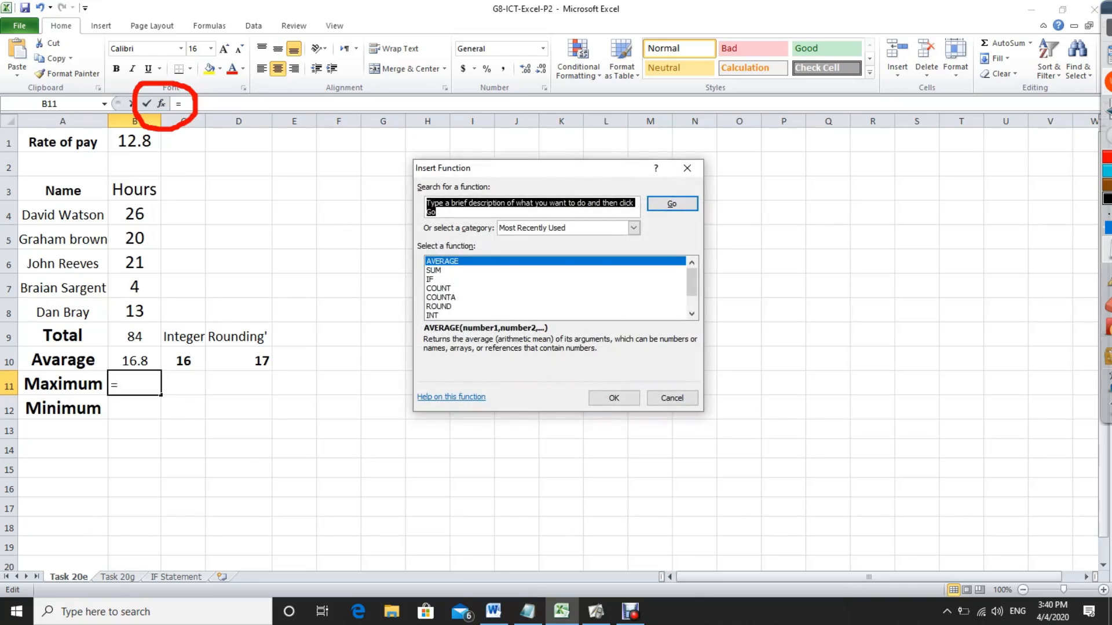
scroll(692, 282, down, 1)
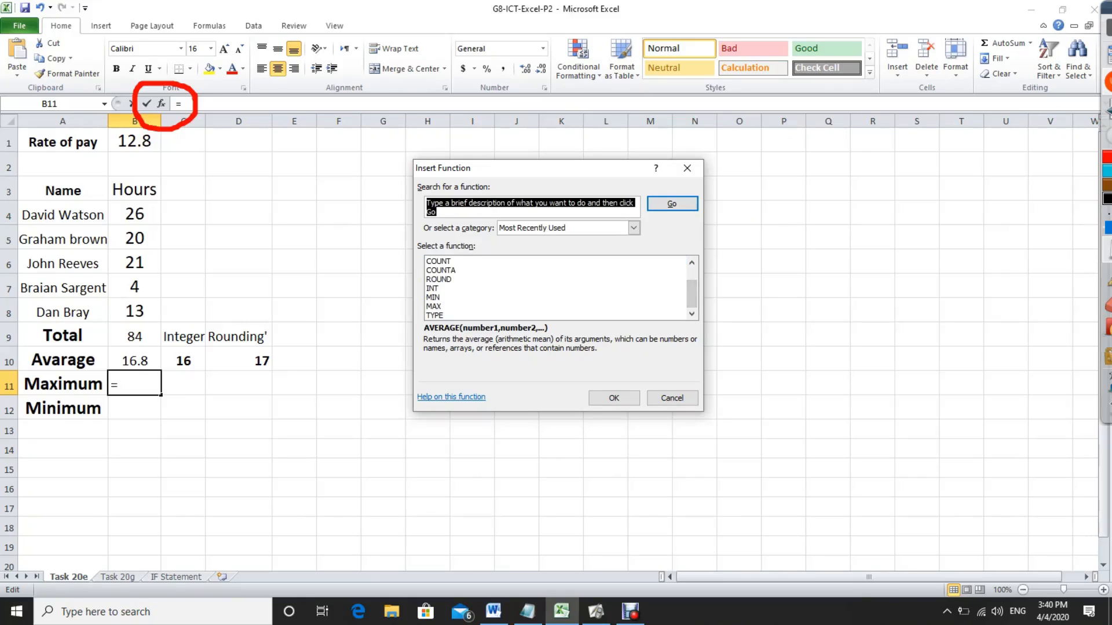
text(max)
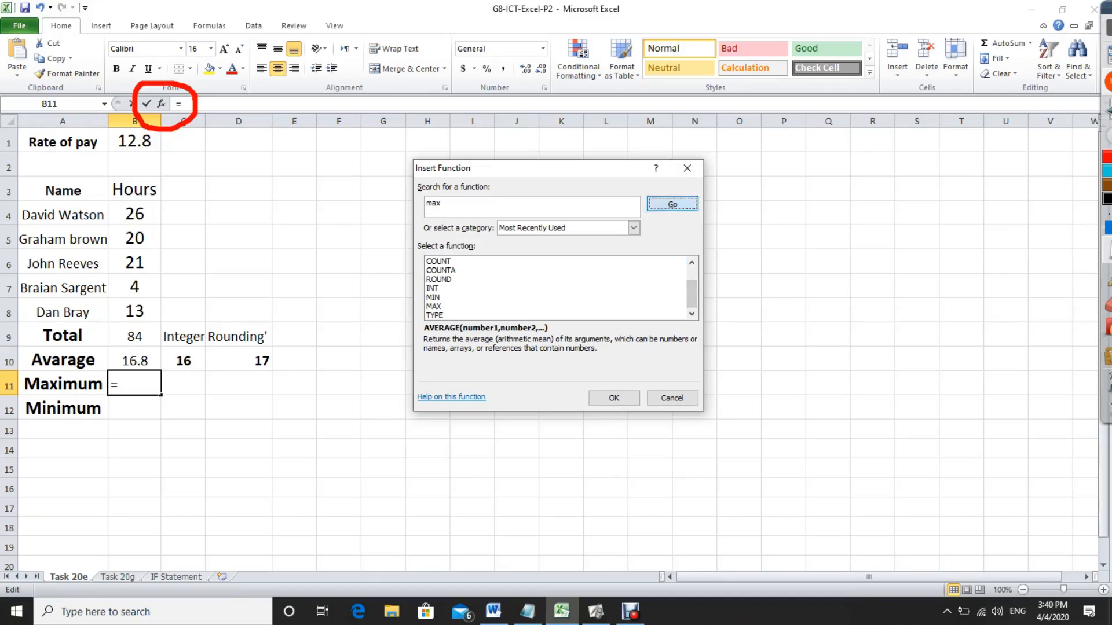
key(Return)
key(Return)
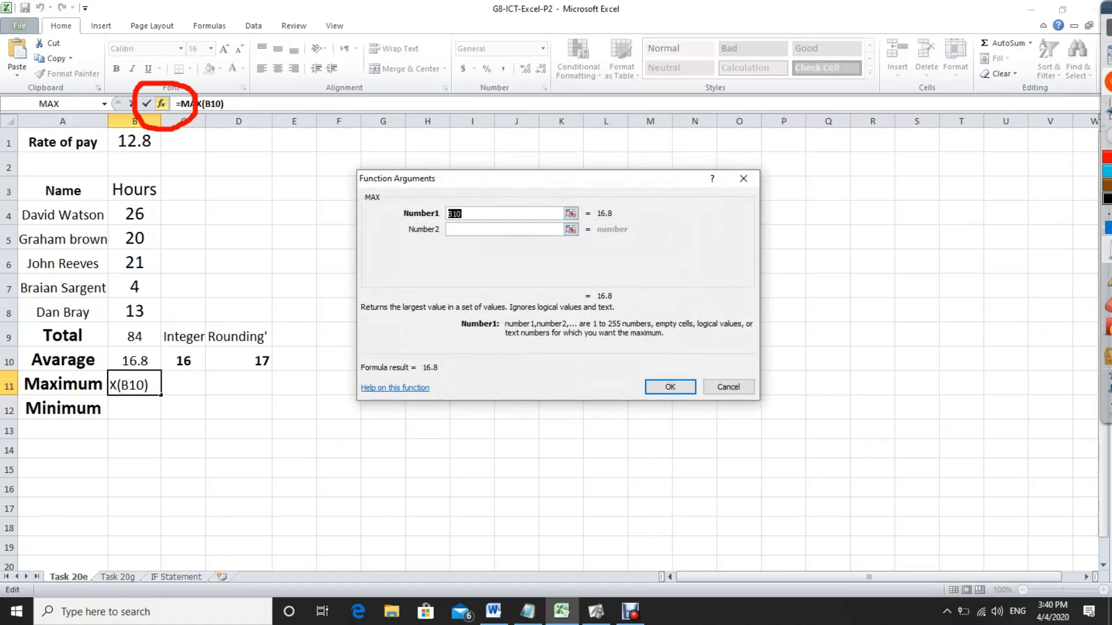
drag(135, 214, 134, 313)
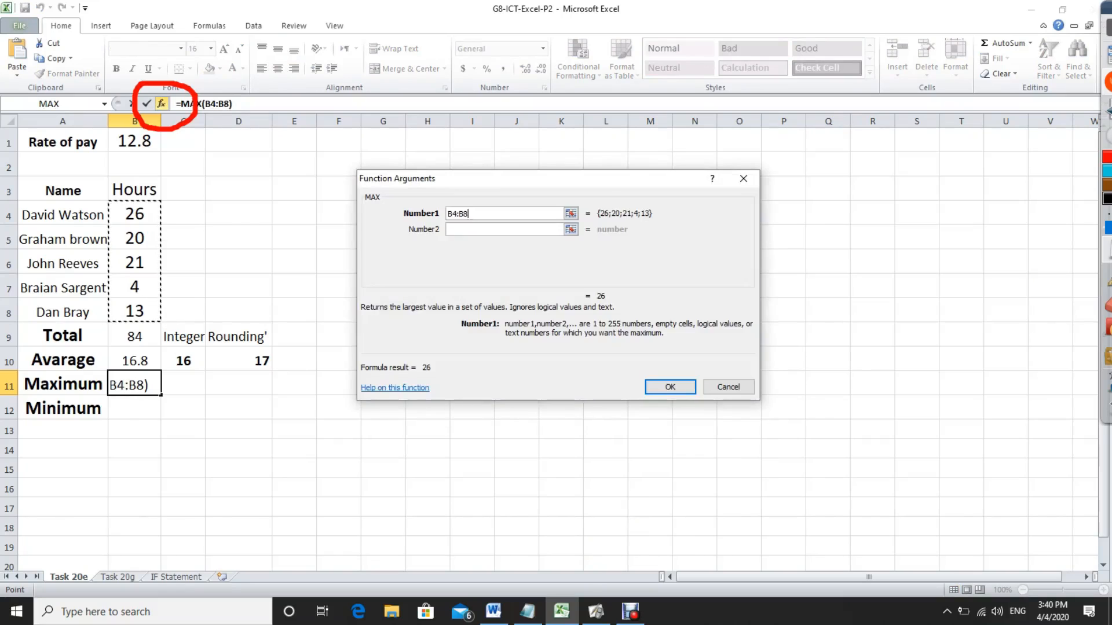
key(Return)
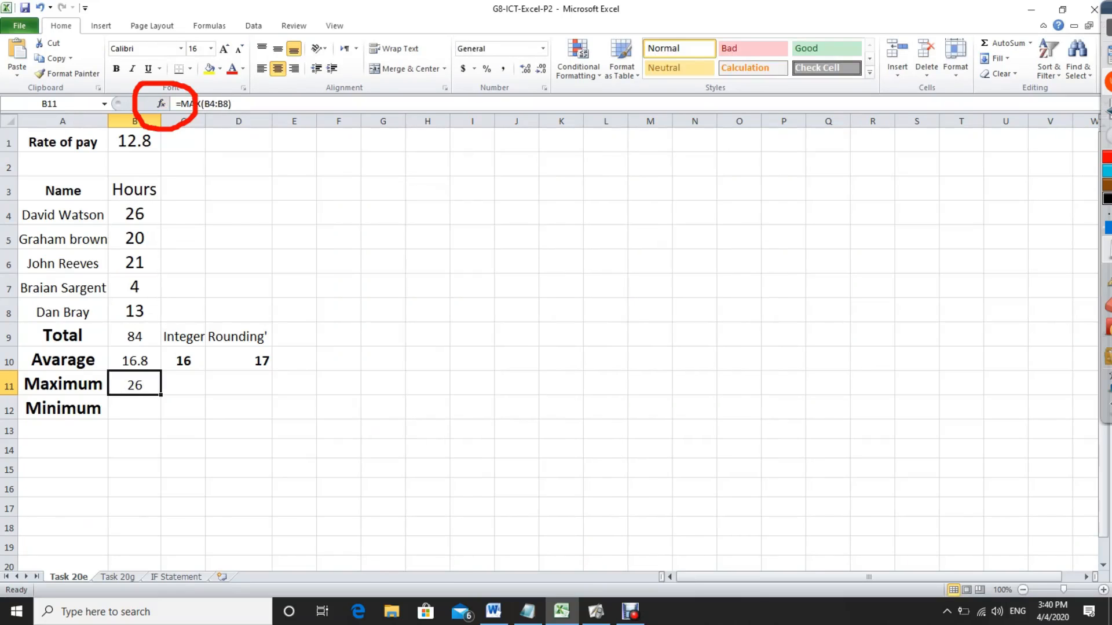
Step: Insert the MIN function in the Minimum cell B12 with the hours in B4:B8 as its range
click(134, 409)
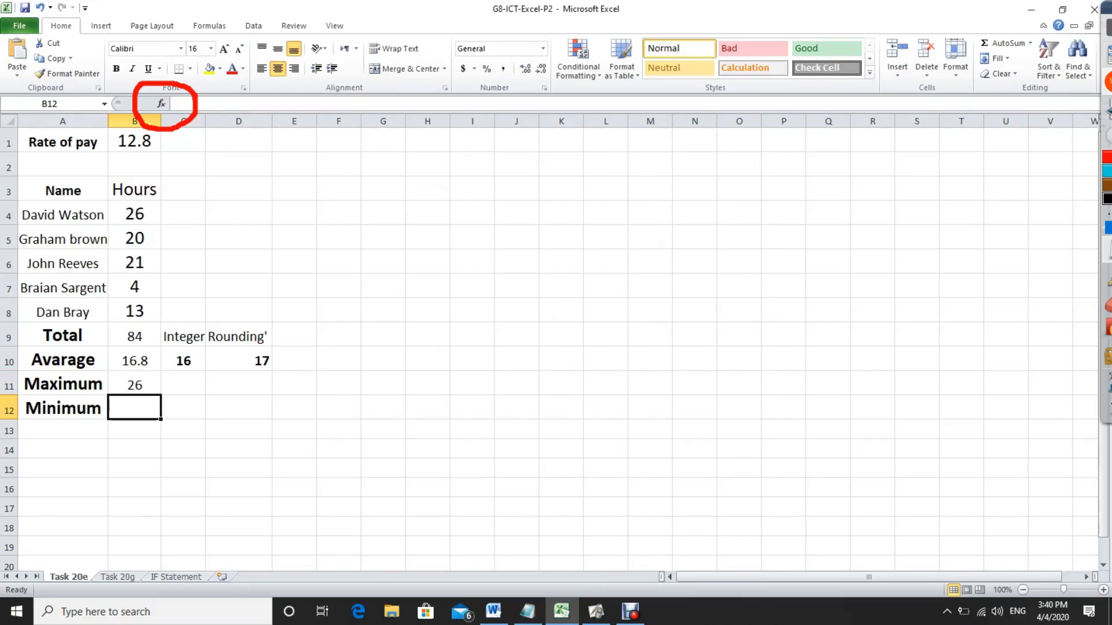
click(161, 104)
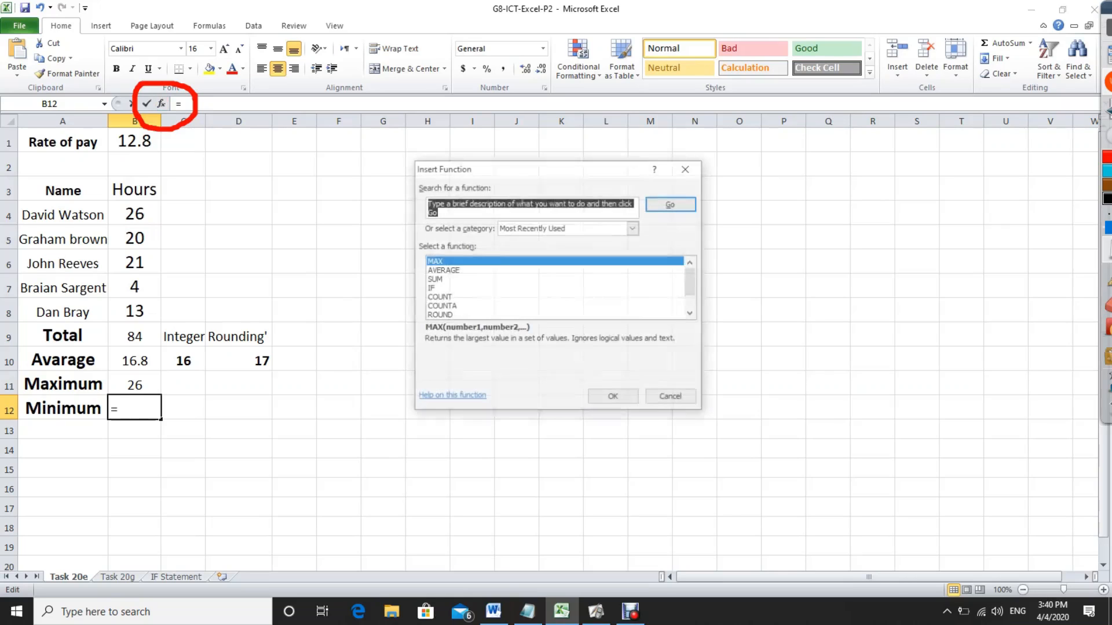
scroll(555, 288, down, 1)
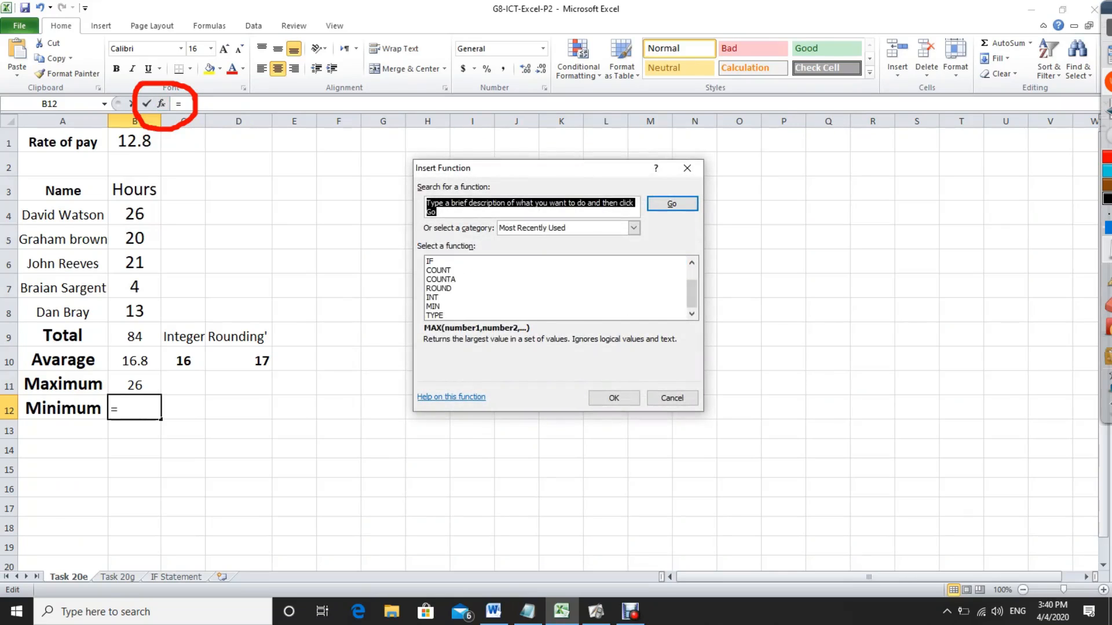
click(433, 307)
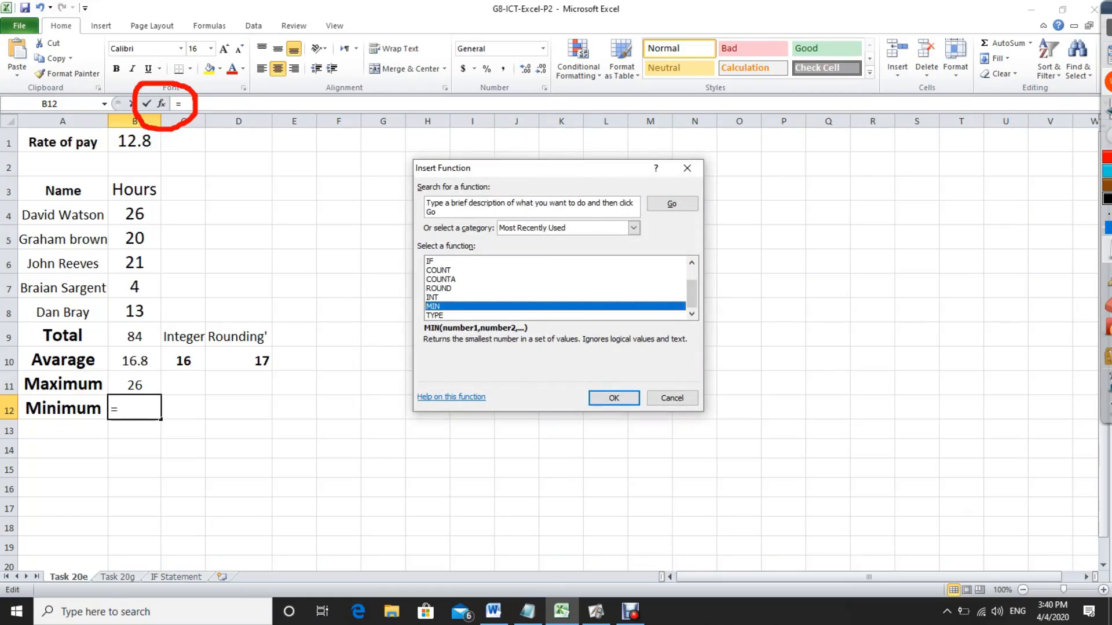
click(614, 398)
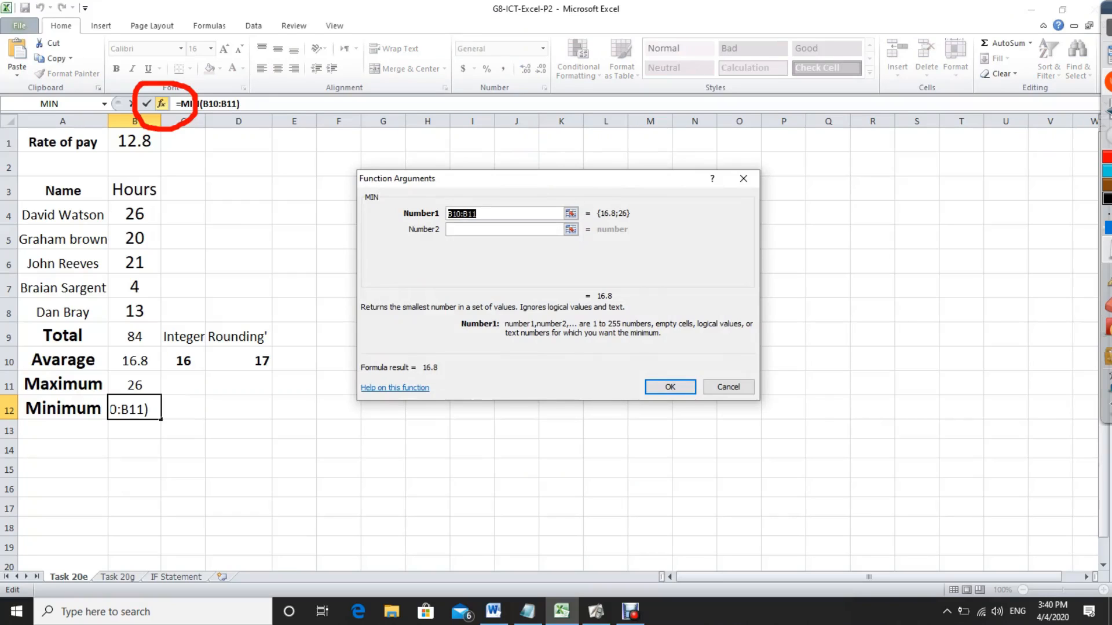
drag(134, 214, 136, 314)
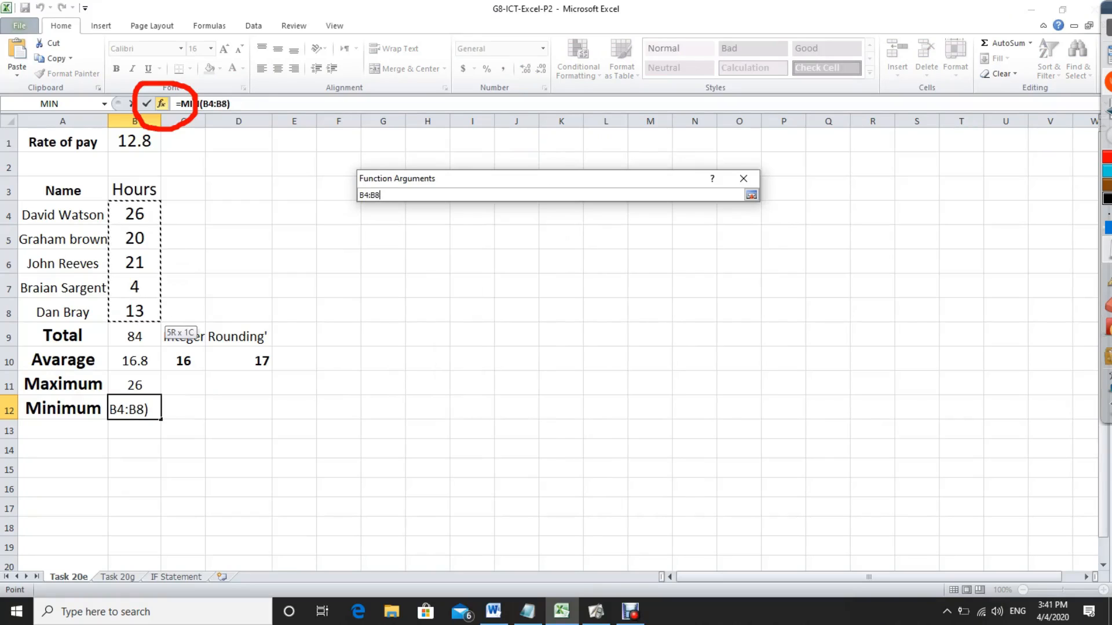
drag(136, 314, 136, 314)
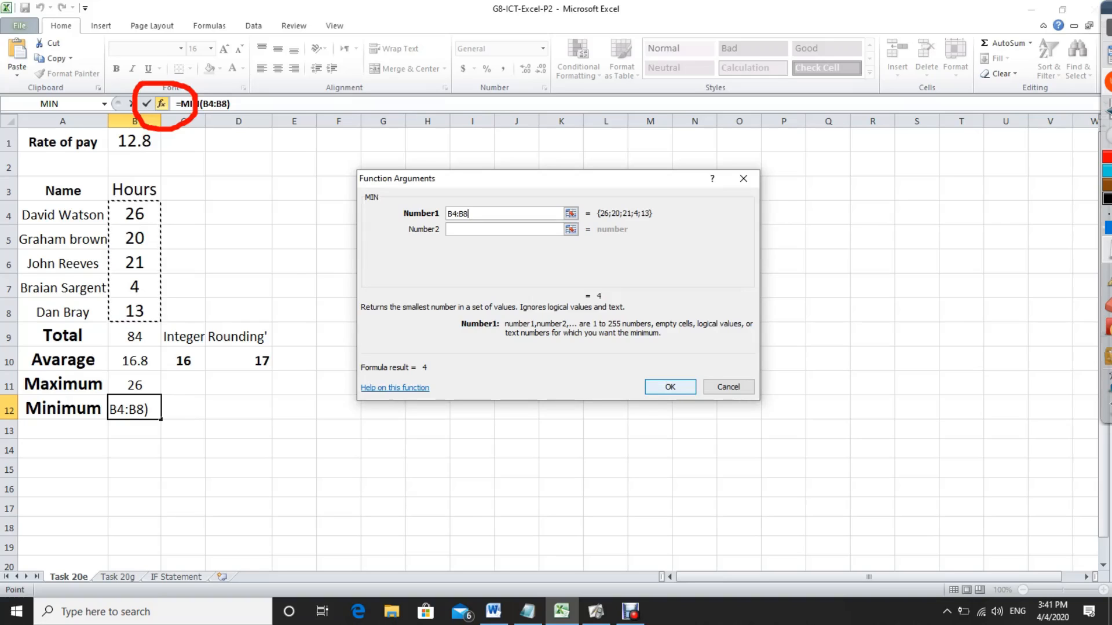
click(670, 388)
click(561, 408)
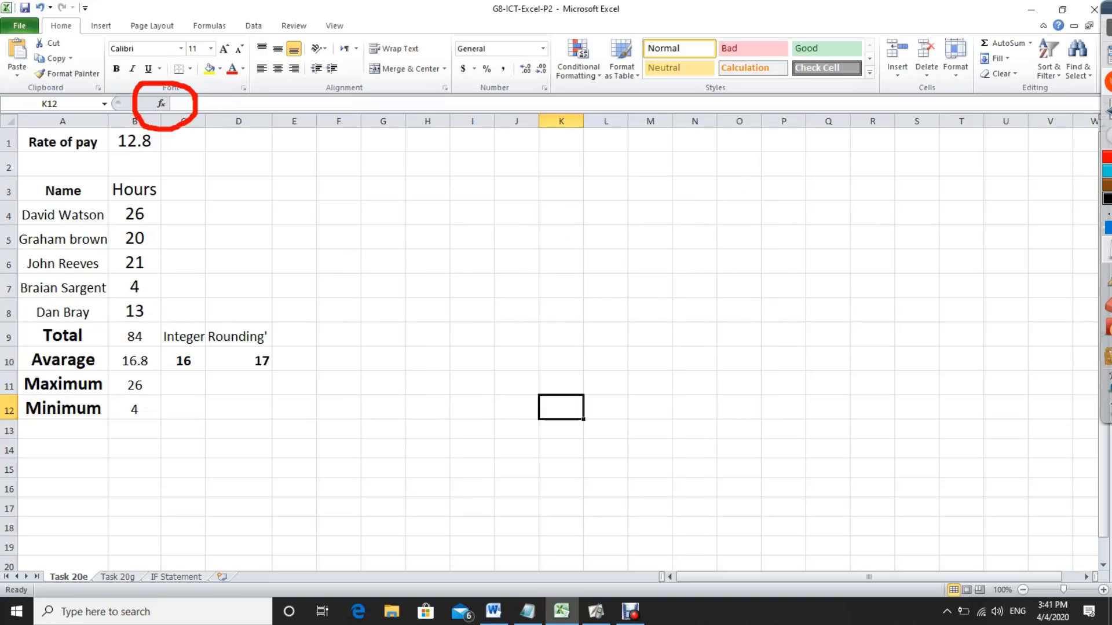
Step: Circle the four summary results in B9:B12 with the red pen and return to normal selection
mouse_move(1105, 353)
click(1039, 276)
mouse_move(146, 324)
mouse_down()
mouse_move(123, 333)
mouse_move(112, 358)
mouse_move(118, 417)
mouse_move(135, 425)
mouse_move(162, 392)
mouse_move(147, 321)
mouse_up()
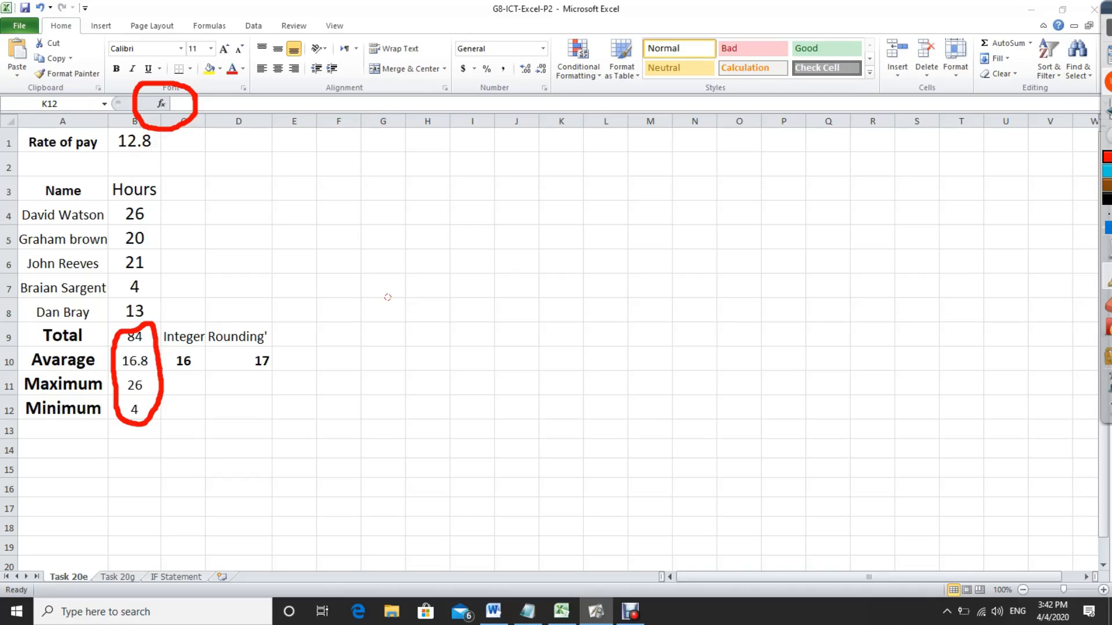
mouse_move(1104, 303)
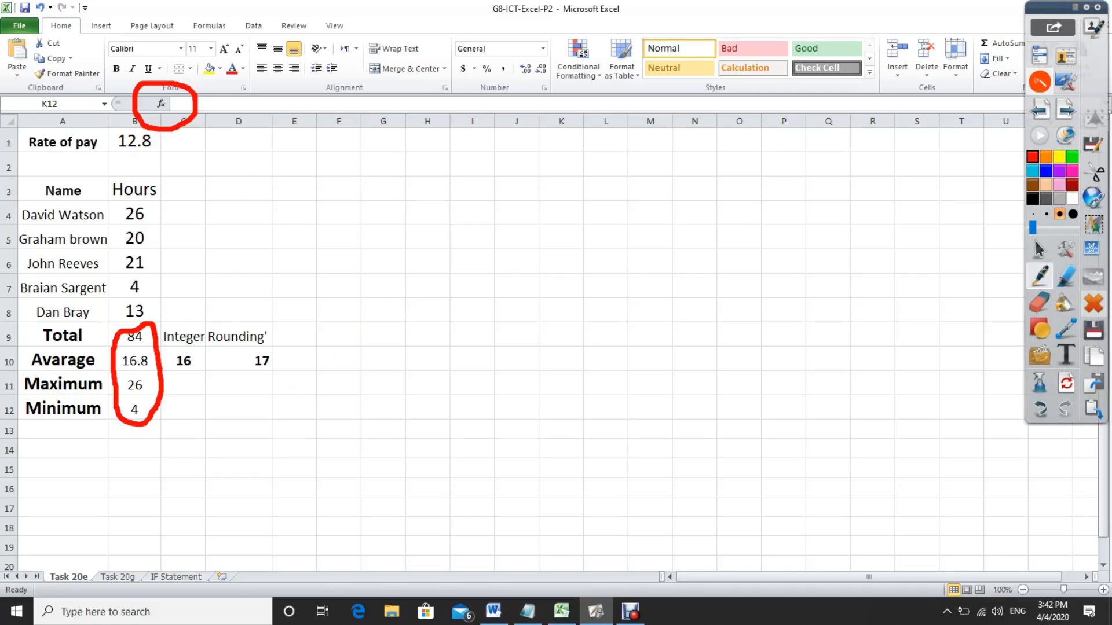
click(1039, 249)
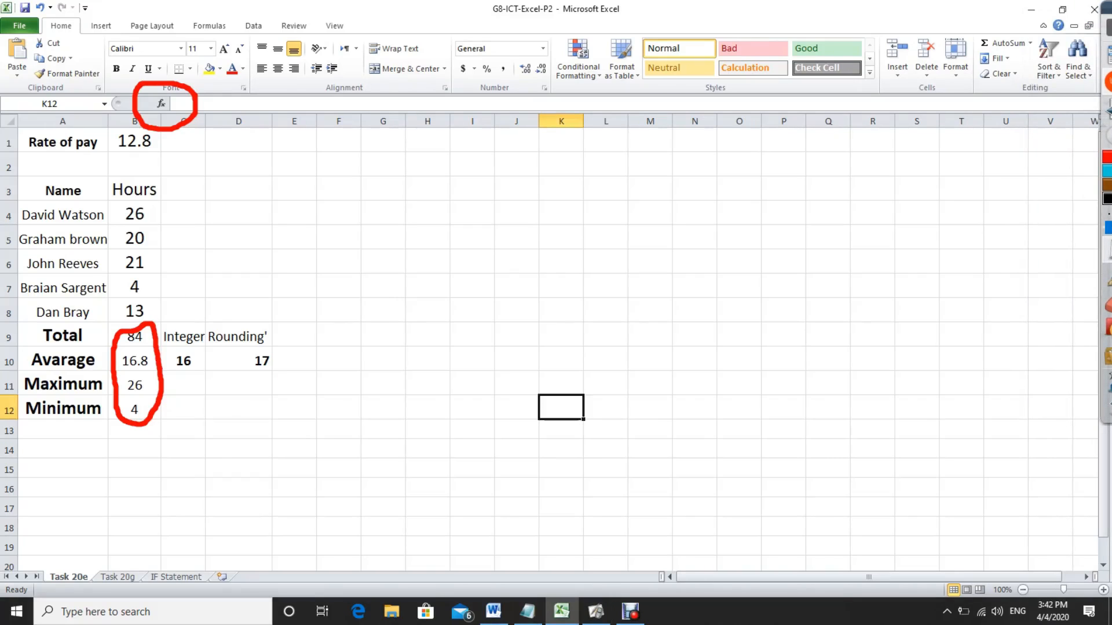
Step: Clear the formula from the cell below the Integer heading, C10
click(183, 336)
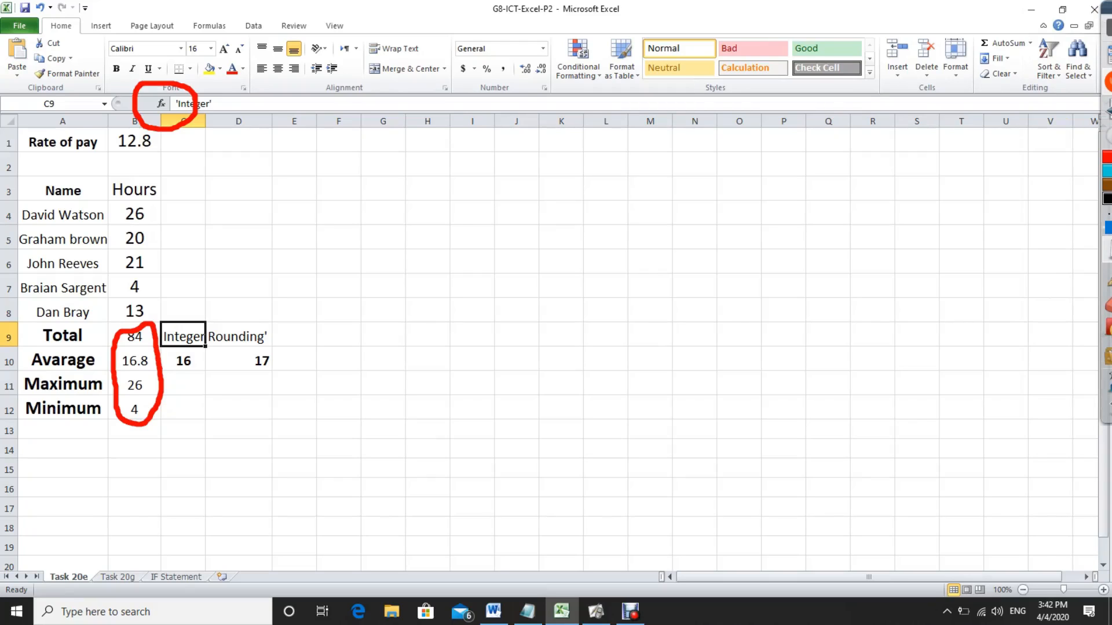
click(183, 360)
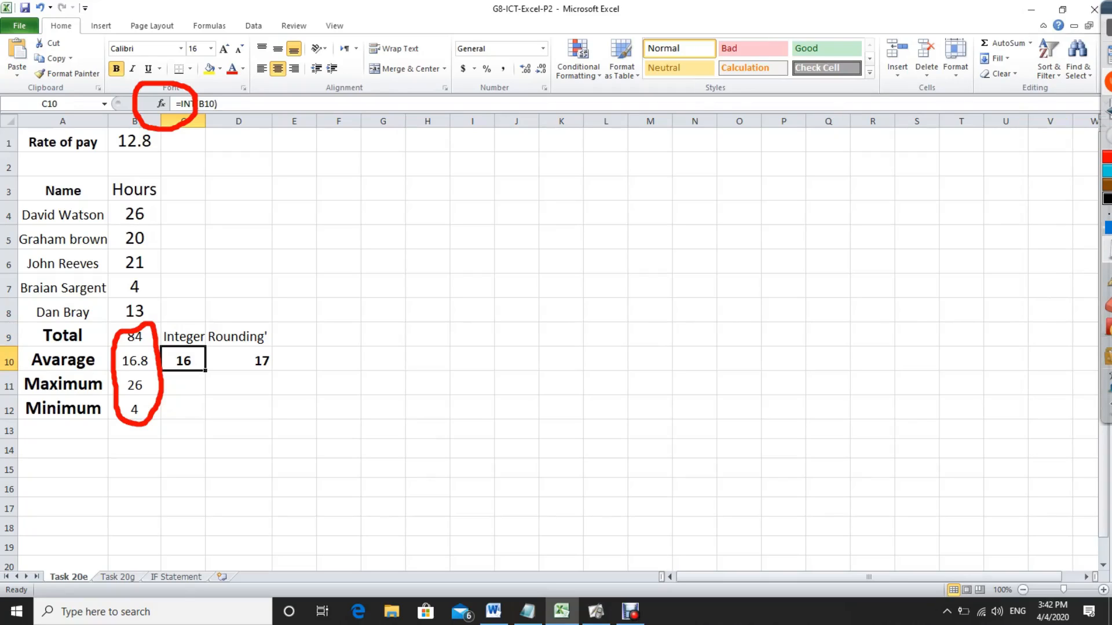
key(Delete)
Step: Erase the red circle around the results in B9:B12 and return to normal selection
mouse_move(1107, 408)
click(1039, 303)
mouse_move(252, 425)
mouse_down()
mouse_move(177, 351)
mouse_move(125, 353)
mouse_move(116, 450)
mouse_move(165, 410)
mouse_up()
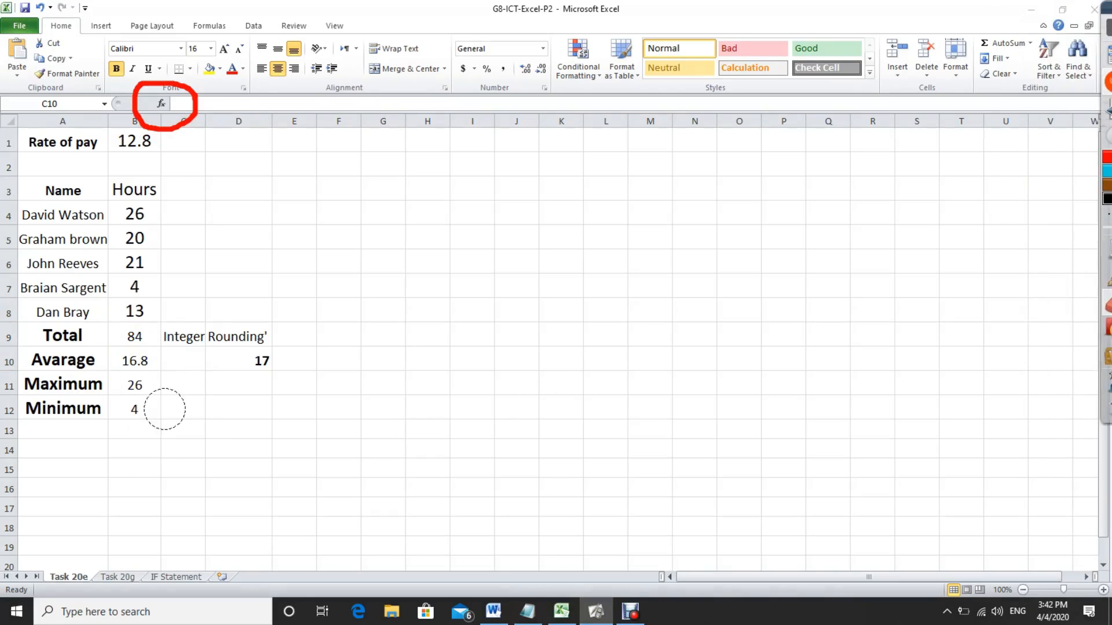
mouse_move(1107, 232)
click(1040, 249)
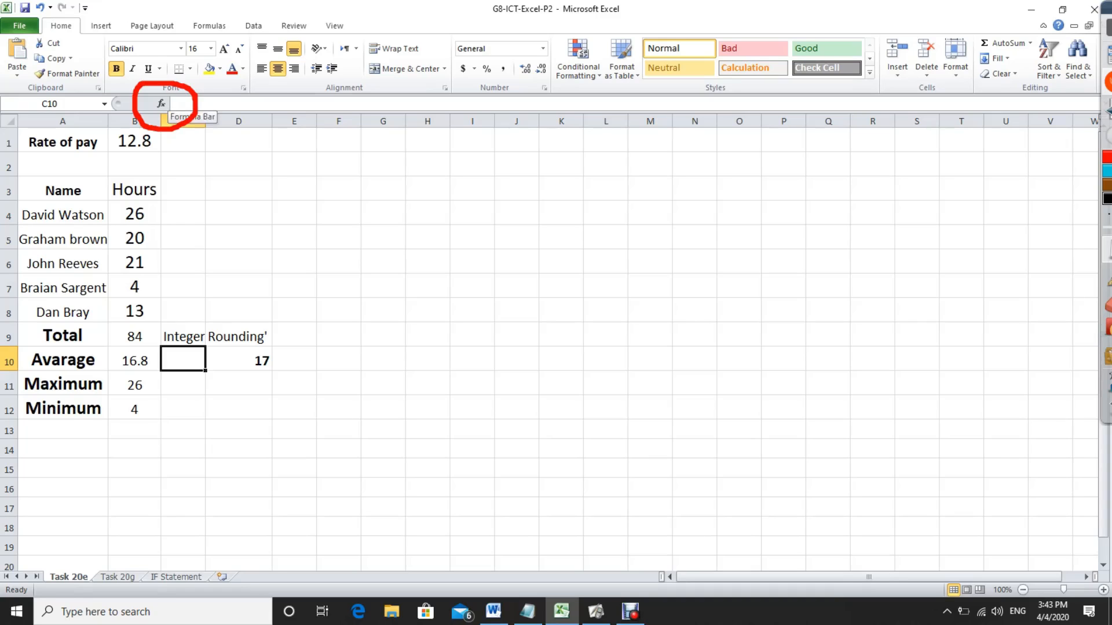
Step: Erase the red circle around the Insert Function control and return to normal selection
mouse_move(1104, 250)
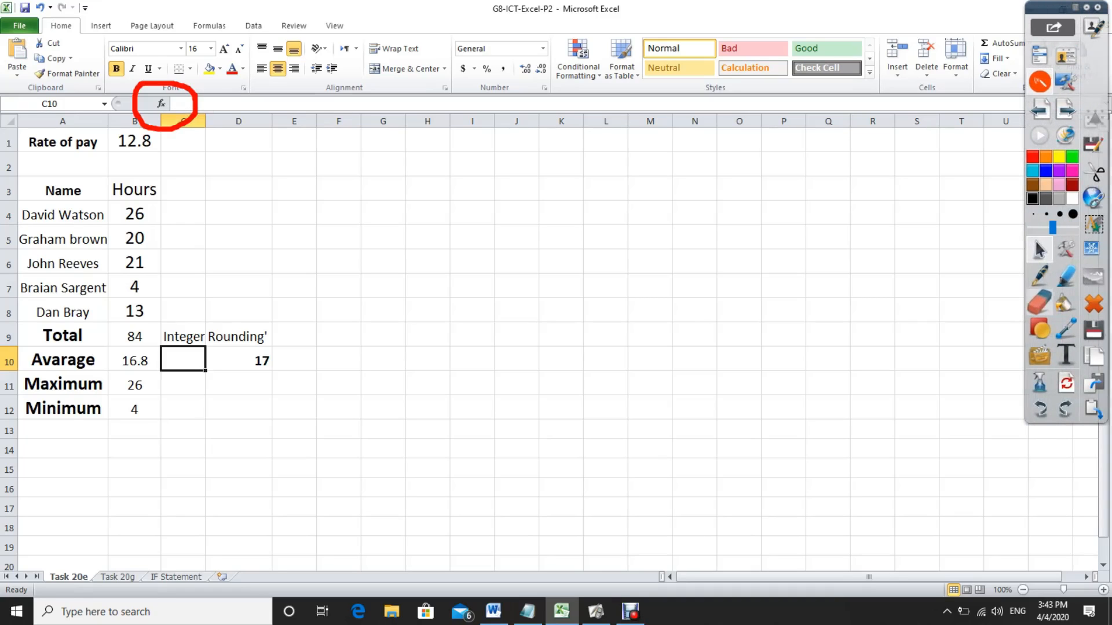
click(1040, 302)
mouse_move(224, 116)
mouse_down()
mouse_move(161, 112)
mouse_move(154, 99)
mouse_move(157, 125)
mouse_up()
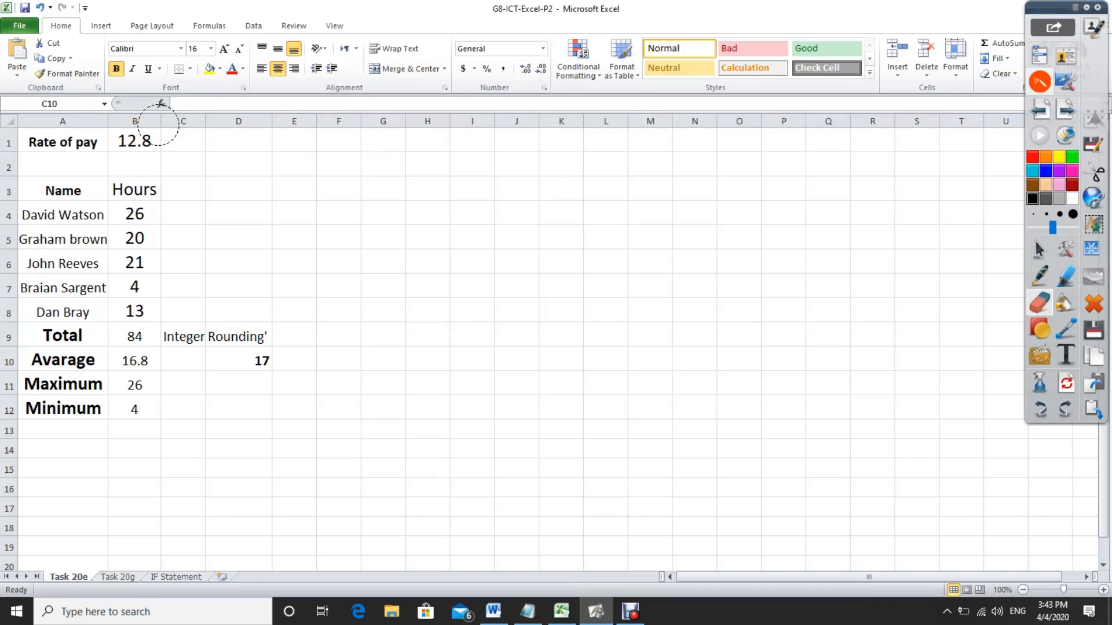
click(1040, 250)
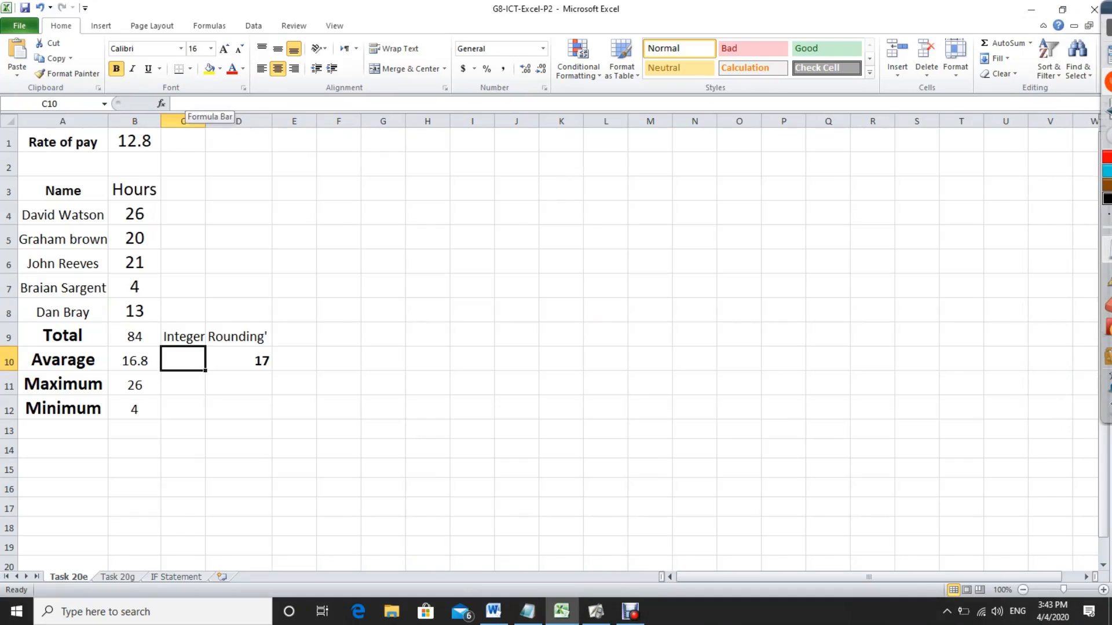
Step: Enter the formula =INT(b10) in cell C10 to get the integer part of the average
click(184, 103)
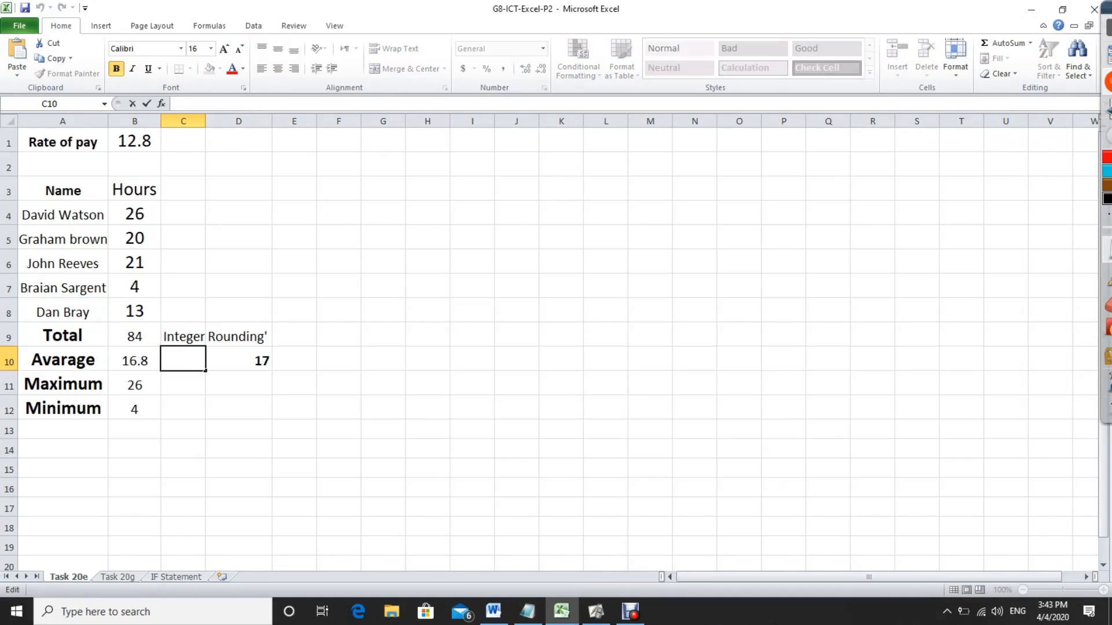
text(=)
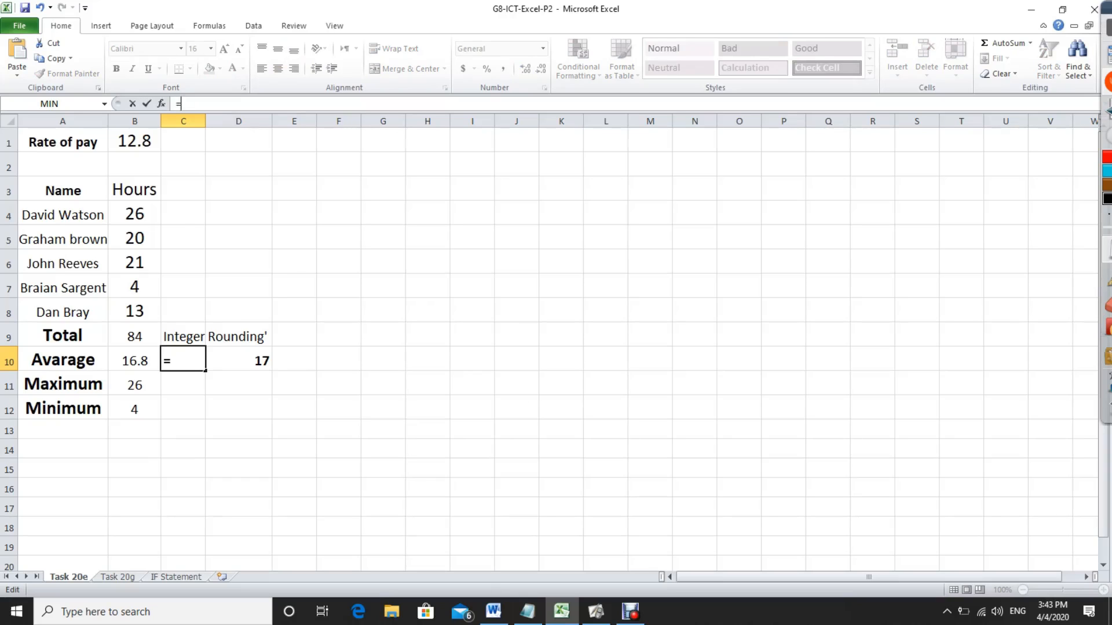
text(INT)
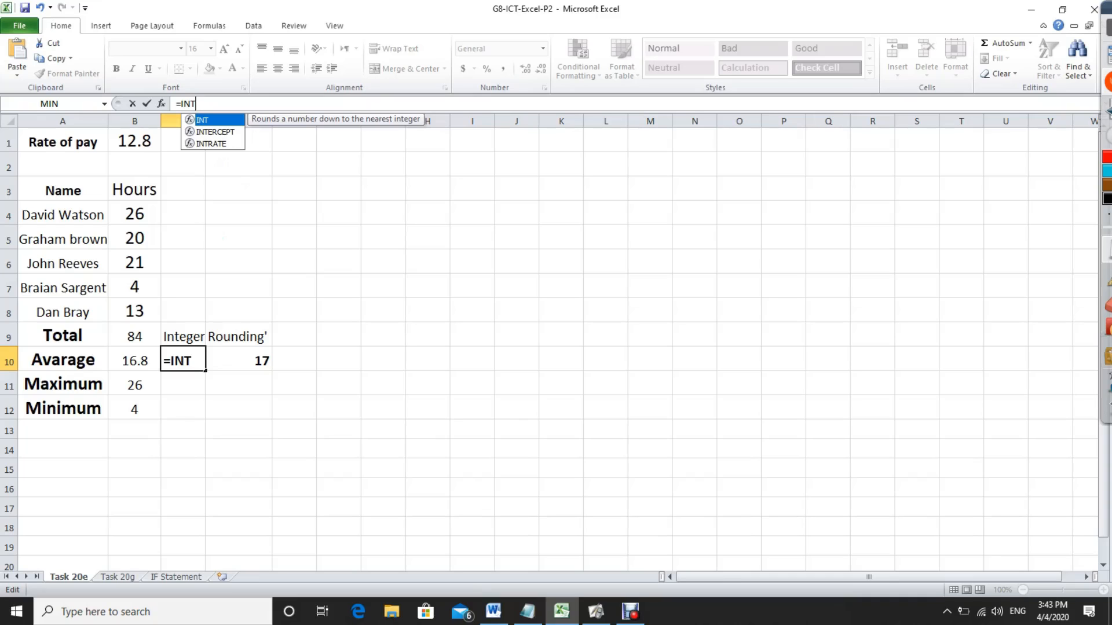
text((b10)
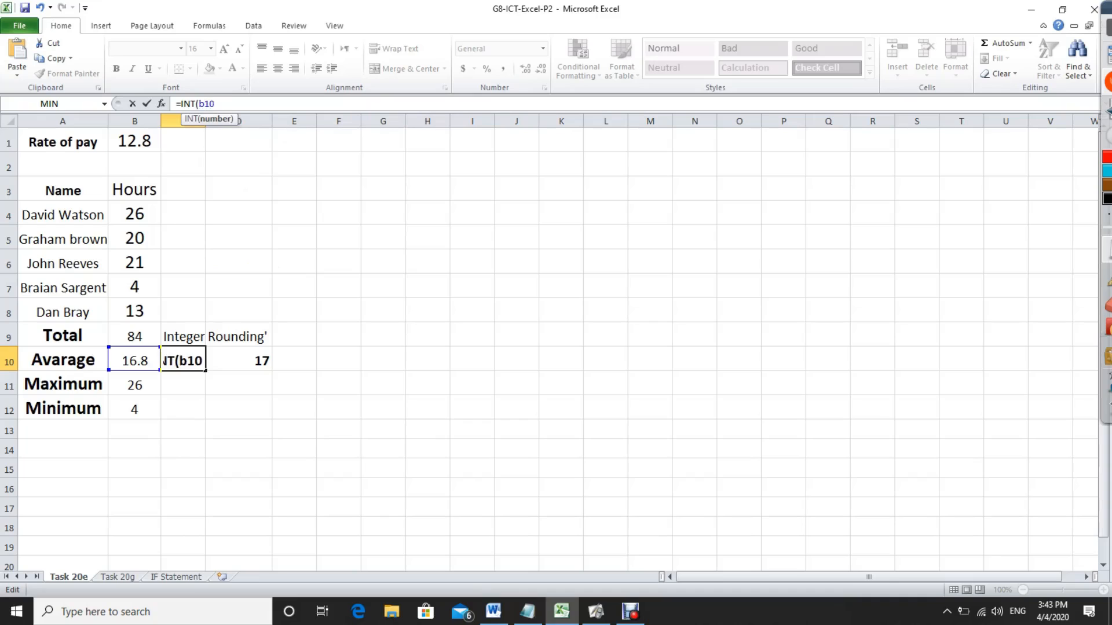
text())
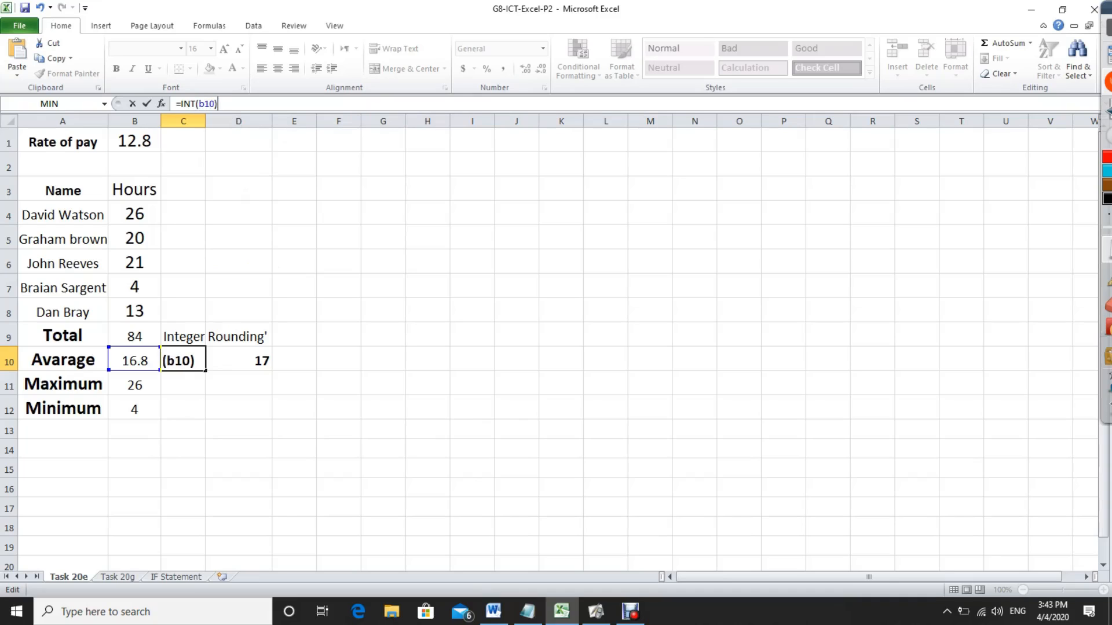
key(Return)
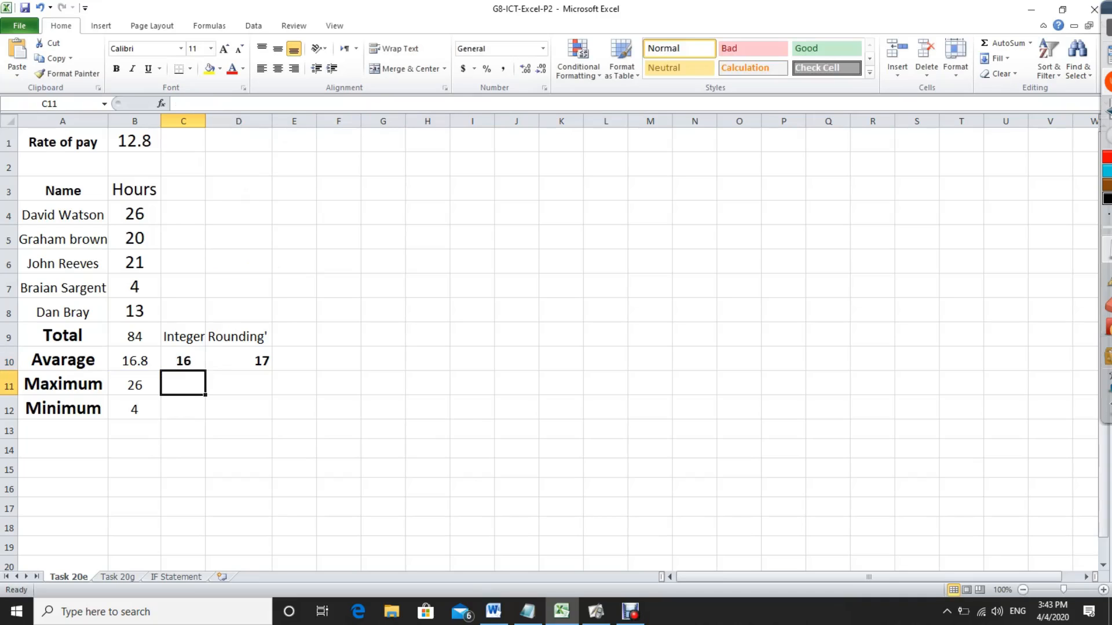
click(238, 429)
Step: Circle the Integer heading and its result in C9:C10 with the red pen
mouse_move(1106, 406)
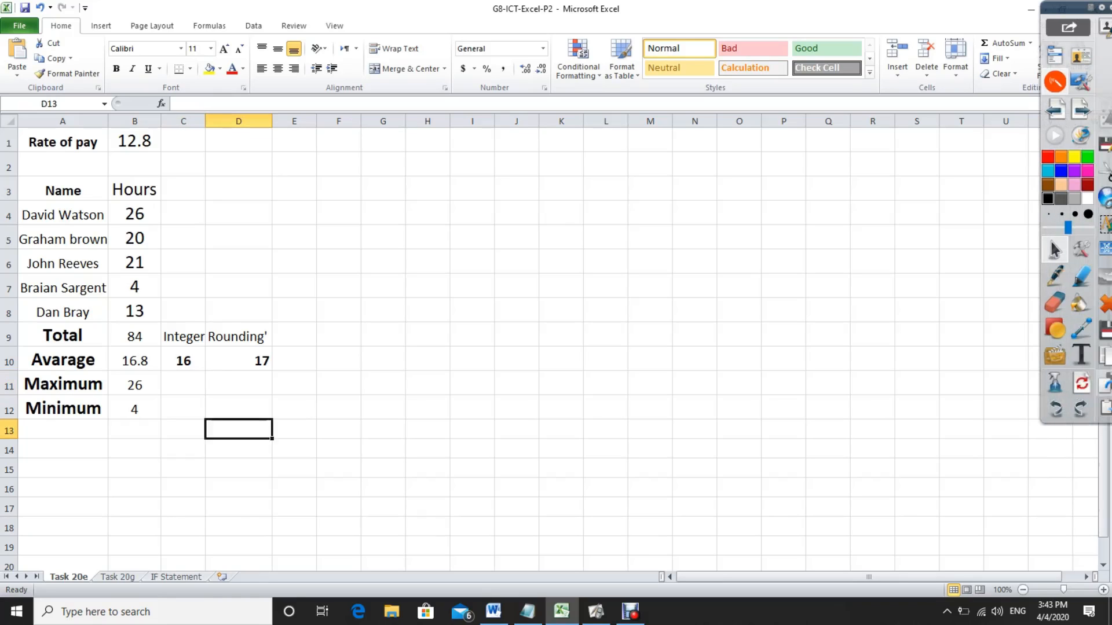
click(1039, 276)
mouse_move(207, 355)
mouse_down()
mouse_move(191, 302)
mouse_move(158, 325)
mouse_move(177, 393)
mouse_move(211, 345)
mouse_up()
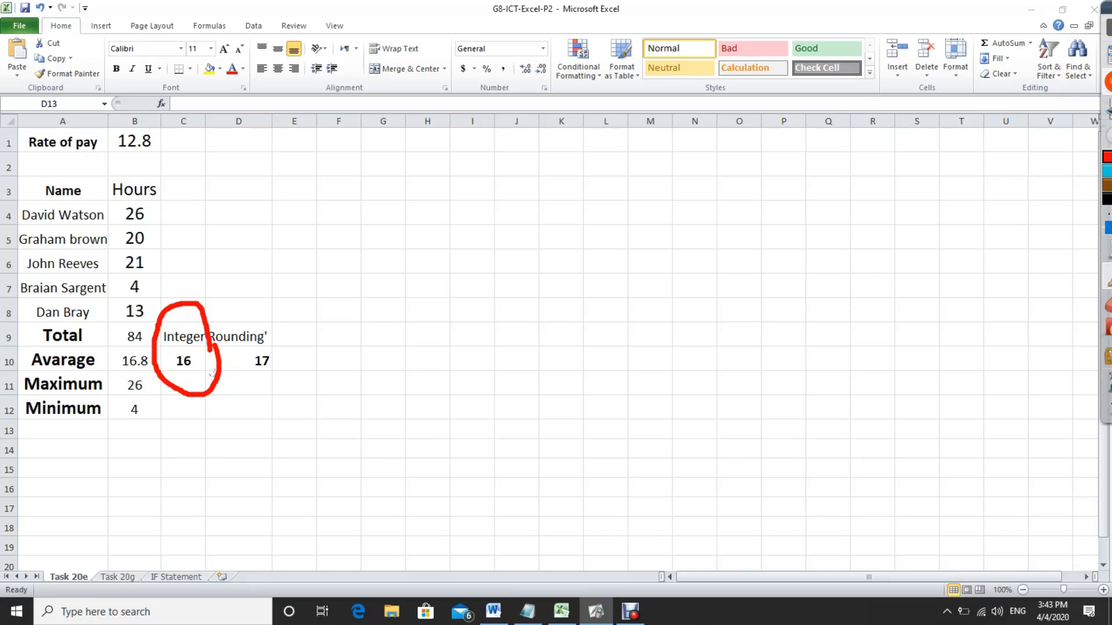
Step: Erase the red circle around the Integer heading and result and return to normal selection
mouse_move(1105, 231)
click(1039, 301)
mouse_move(272, 378)
mouse_down()
mouse_move(246, 338)
mouse_move(186, 347)
mouse_move(157, 371)
mouse_move(235, 392)
mouse_up()
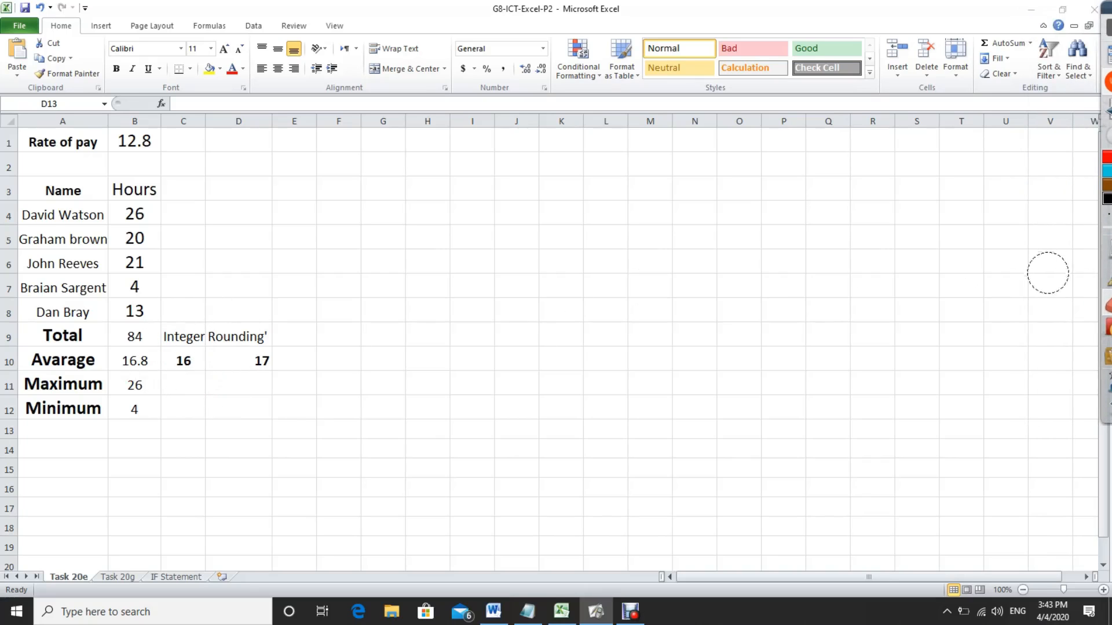
mouse_move(1105, 272)
click(1039, 250)
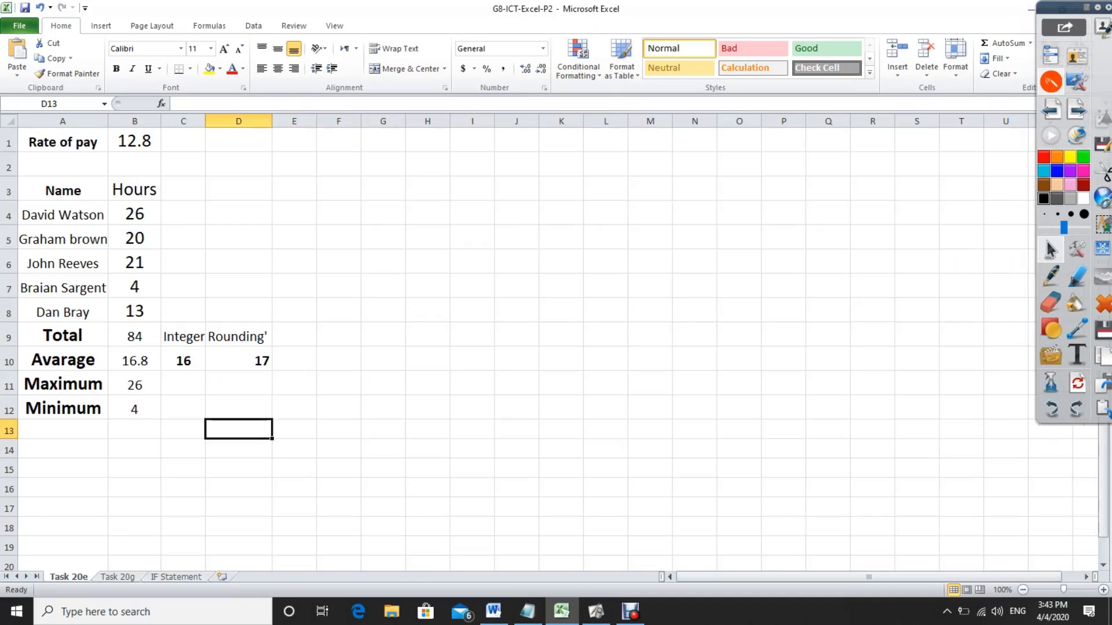
Step: Clear cell C10 and rebuild its formula with the INT function from the Insert Function dialog, using B10 as the number
click(183, 361)
key(Delete)
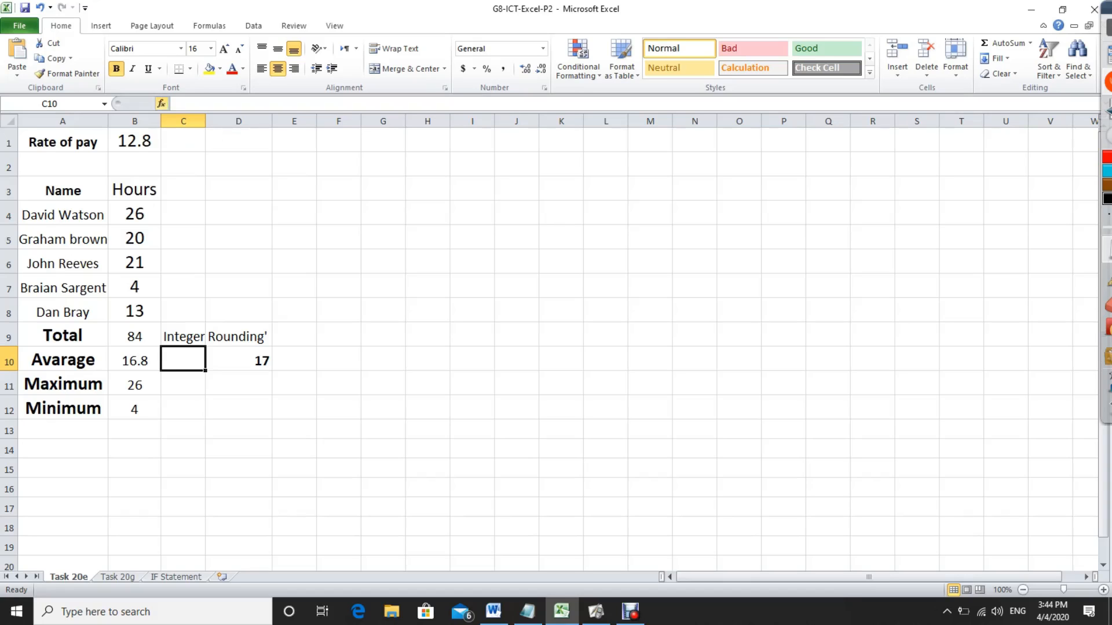
click(161, 104)
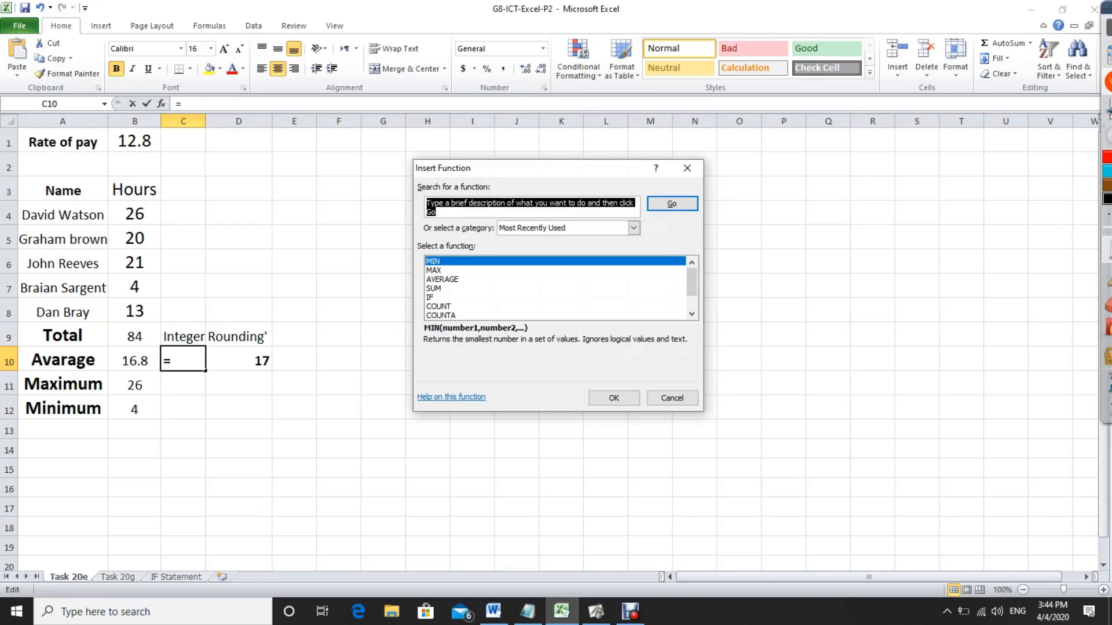
text(int)
key(Return)
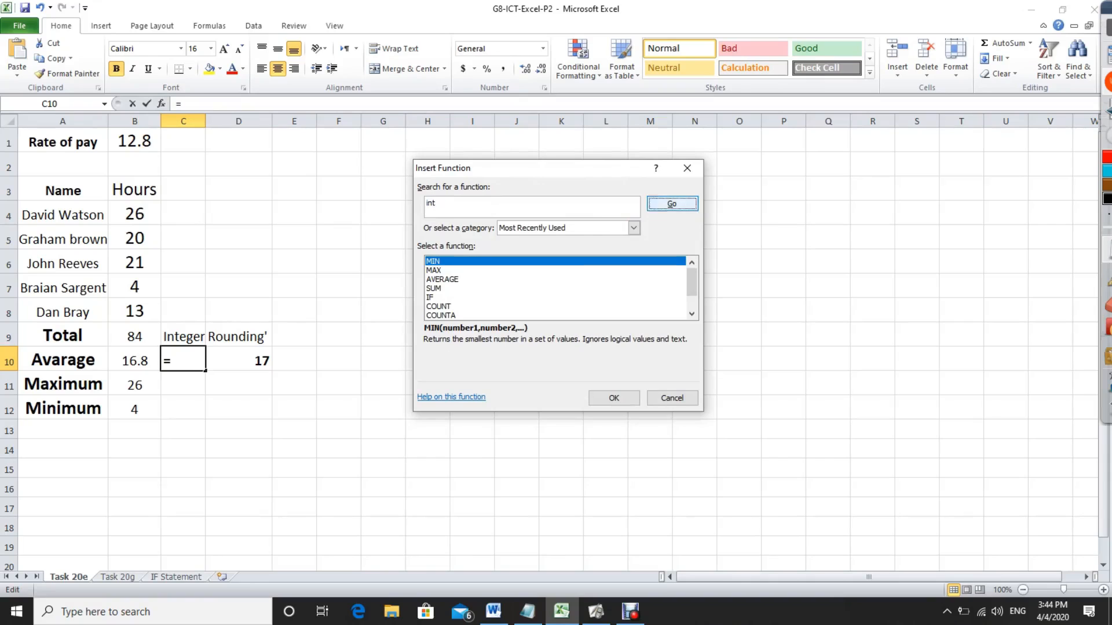
key(Return)
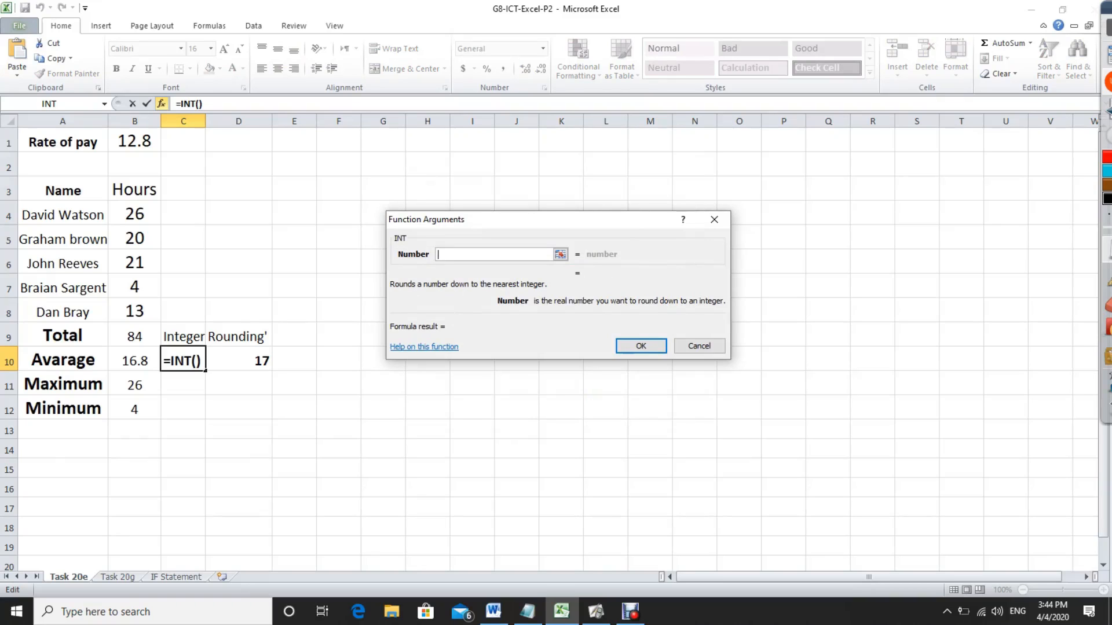
click(134, 360)
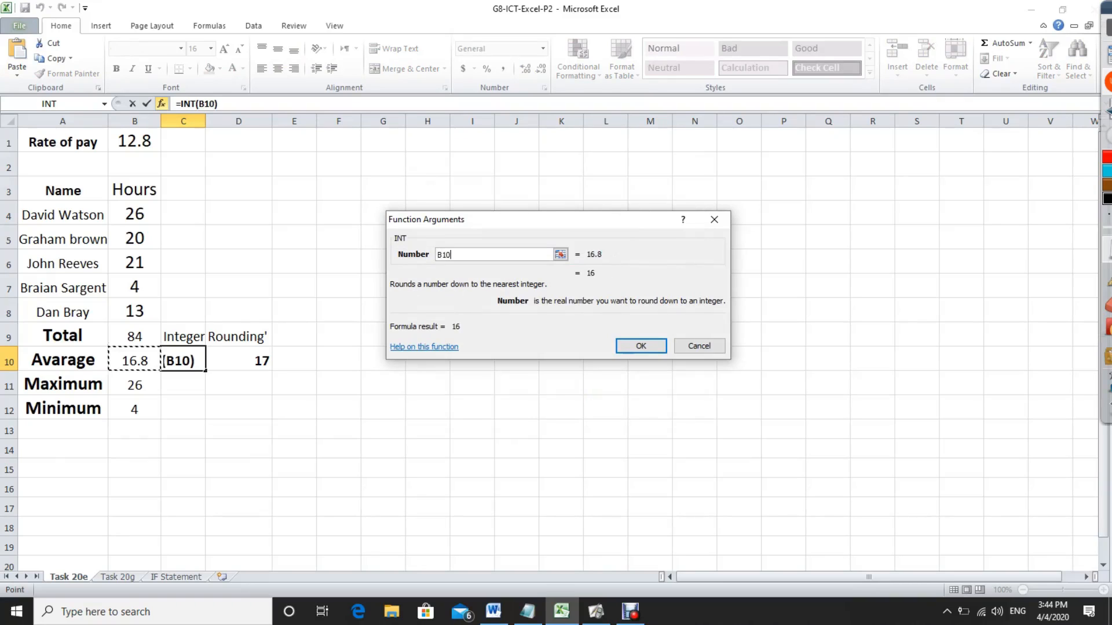
key(Return)
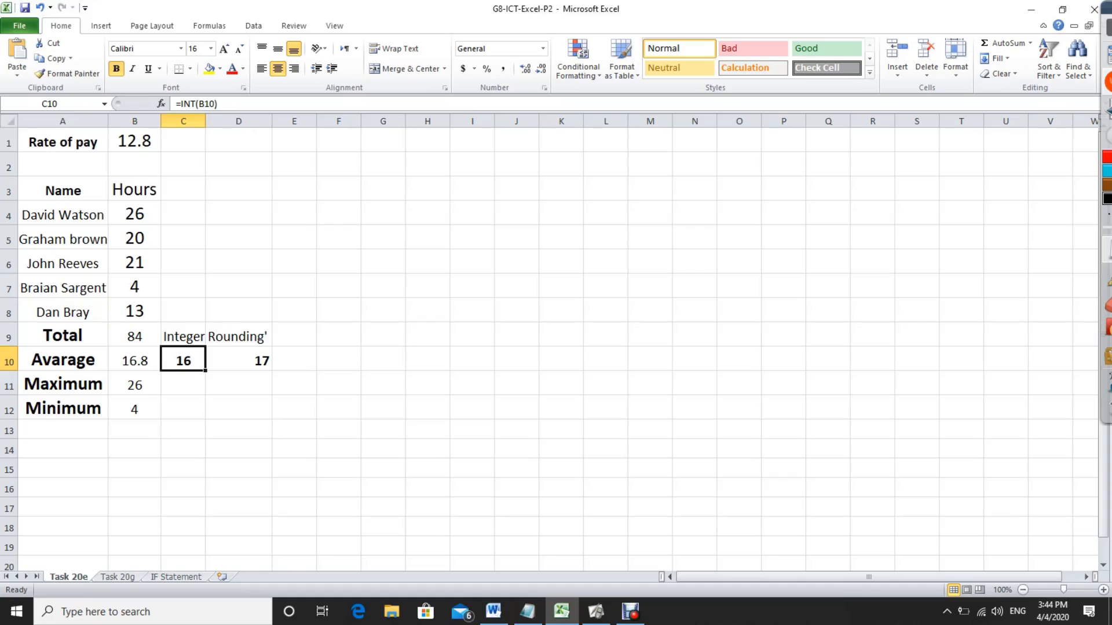
Step: Clear cell D10 and enter the formula =round(b10,0) to round the average to zero decimal places
click(239, 360)
key(Delete)
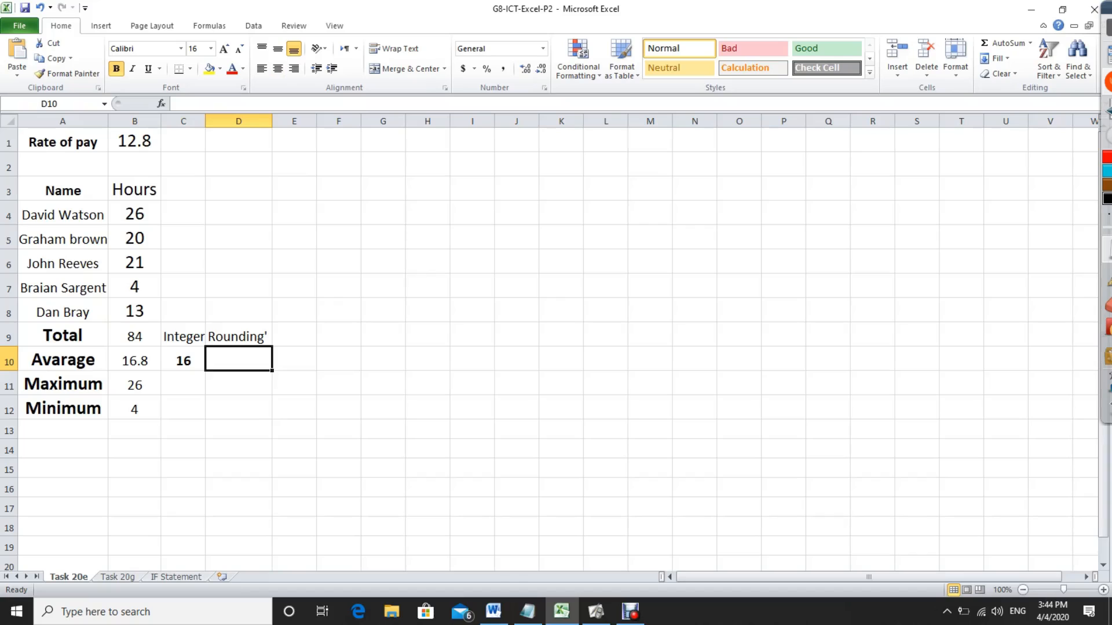
key(F2)
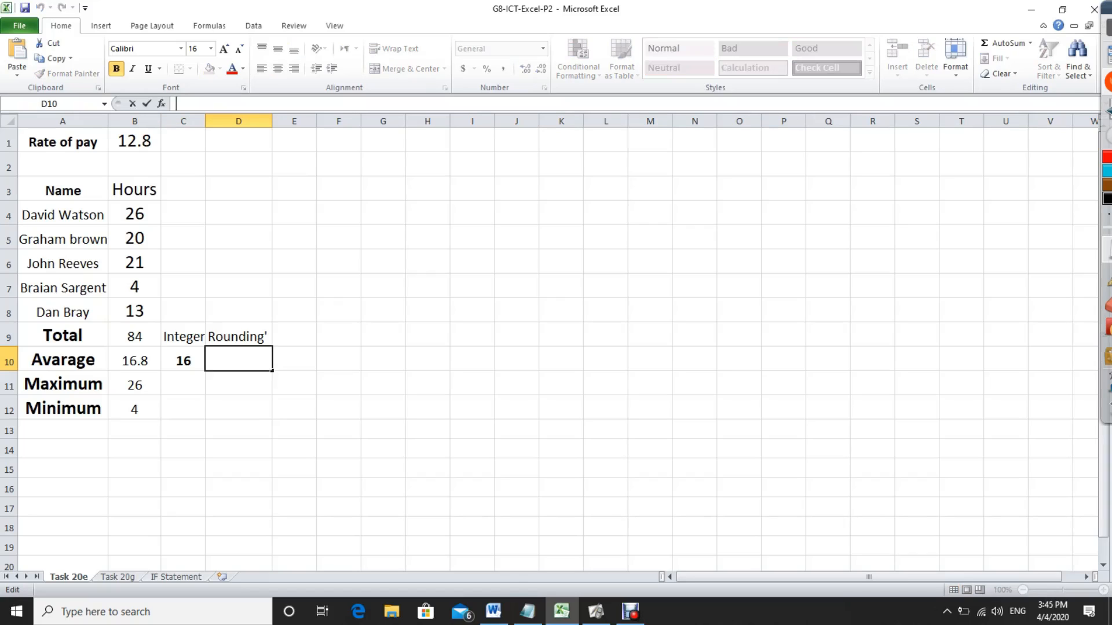
text(=)
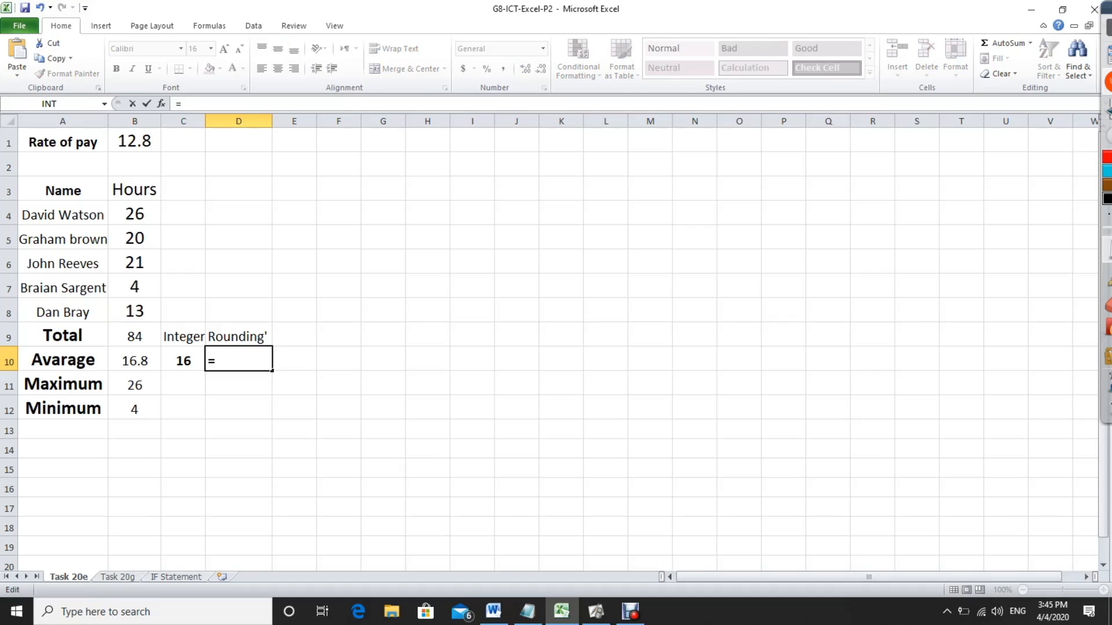
text(round)
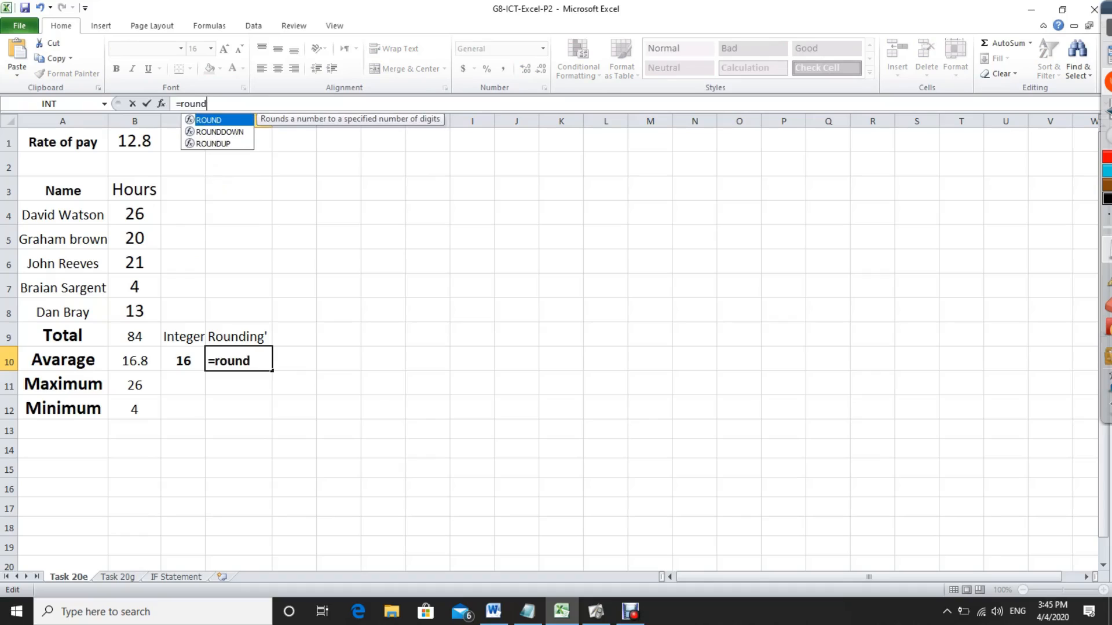
text(()
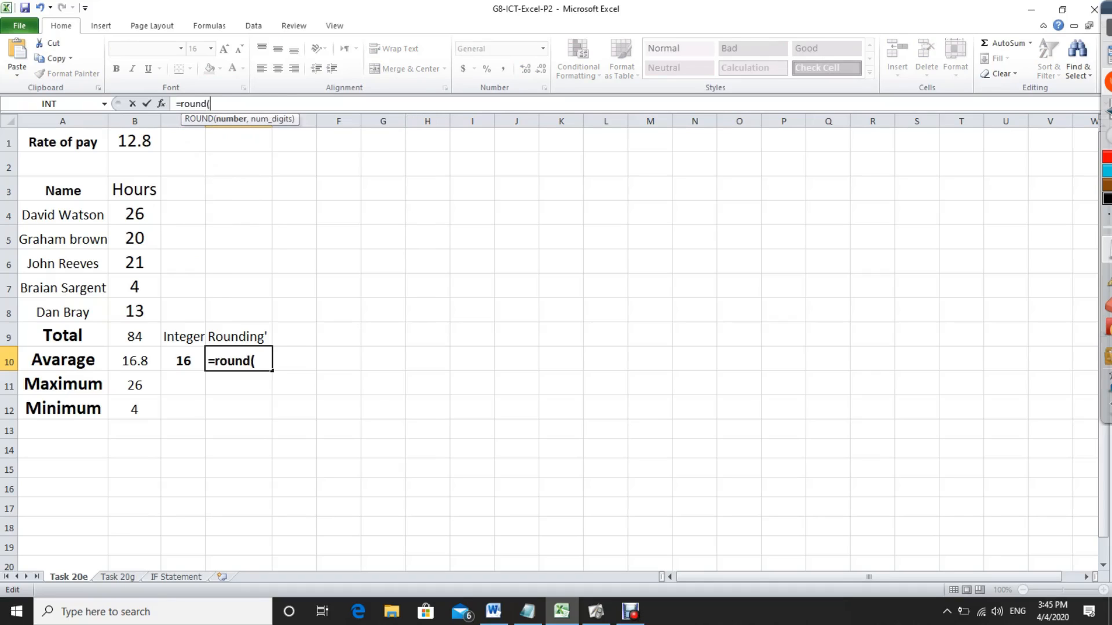
text(b10)
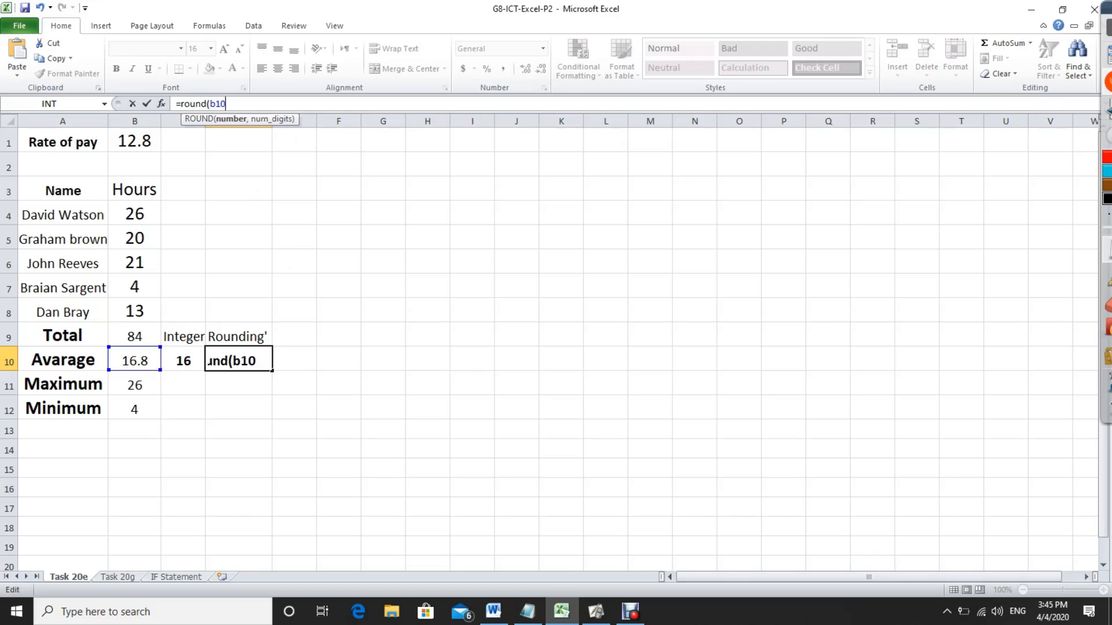
text(,0))
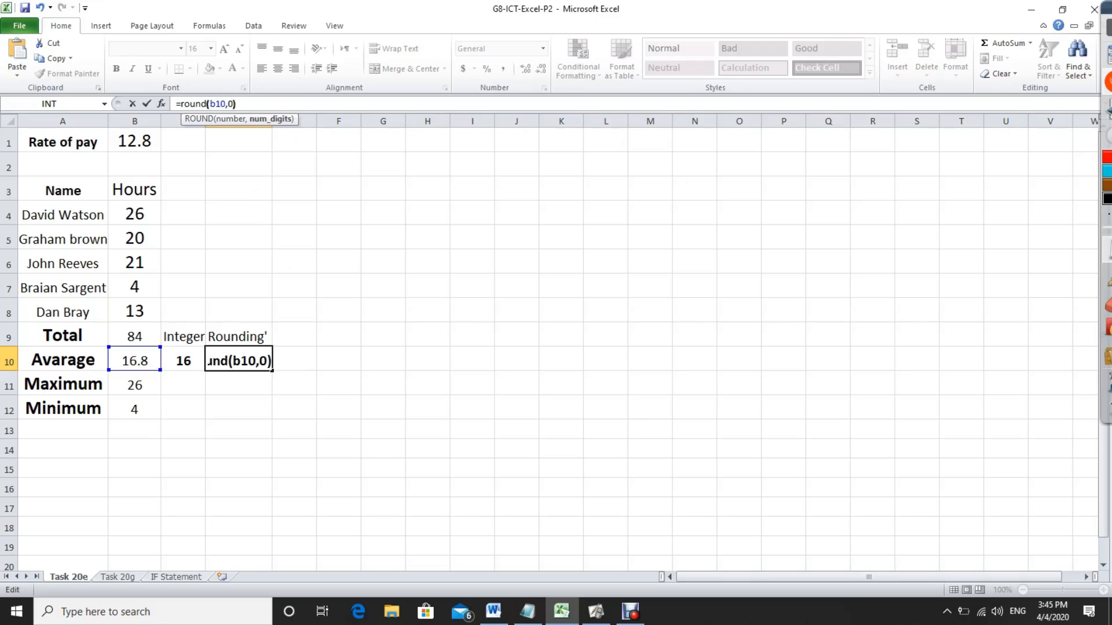
key(Return)
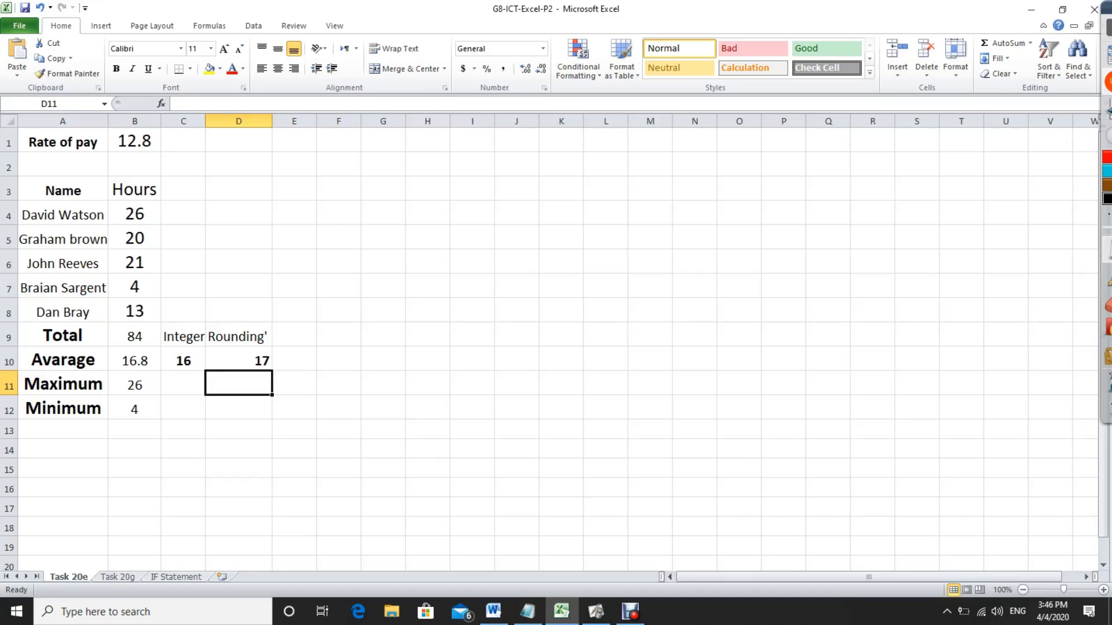
Step: Compare the integer and rounding results in row 10 and display the formula in D10
click(239, 360)
click(183, 360)
click(294, 359)
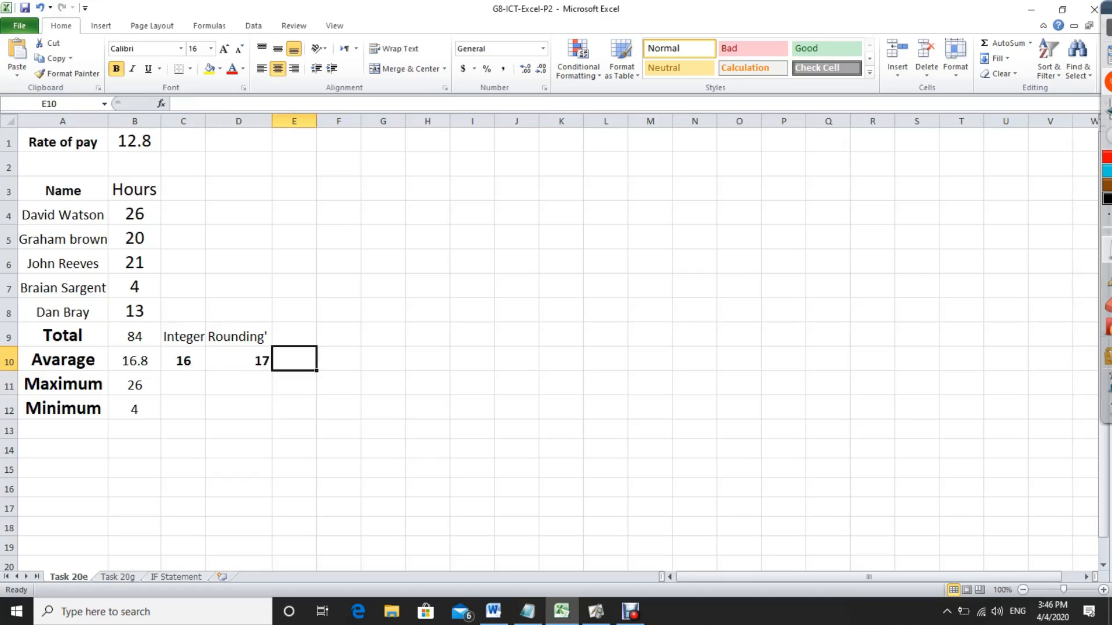
click(239, 360)
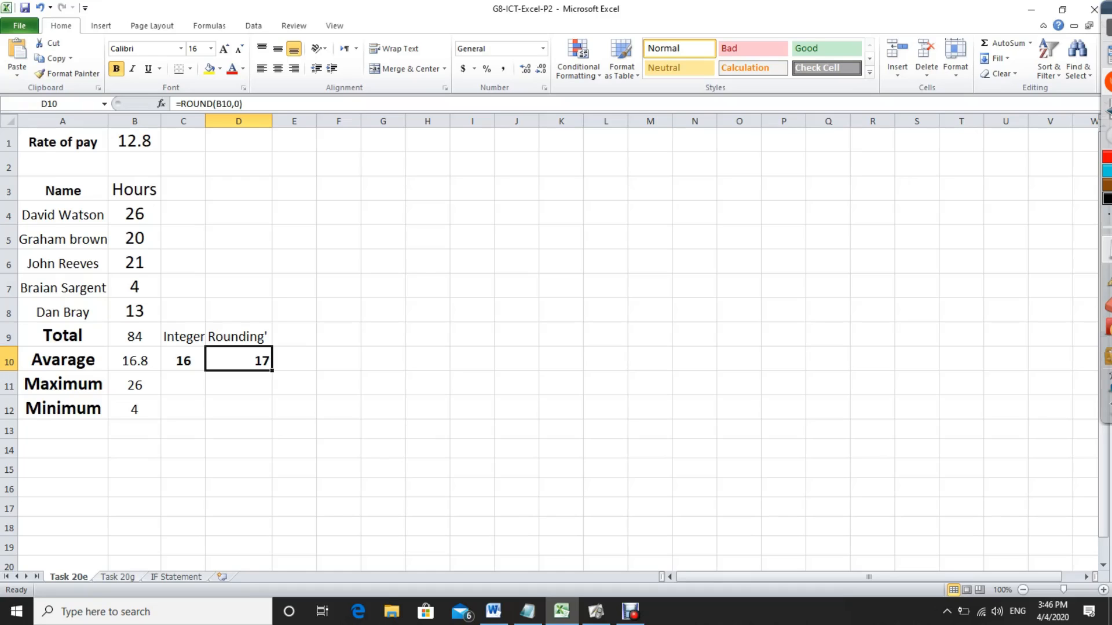
Step: Switch to the Task 20g worksheet and select the worker names and values in A2:A19
key(ctrl+Page_Down)
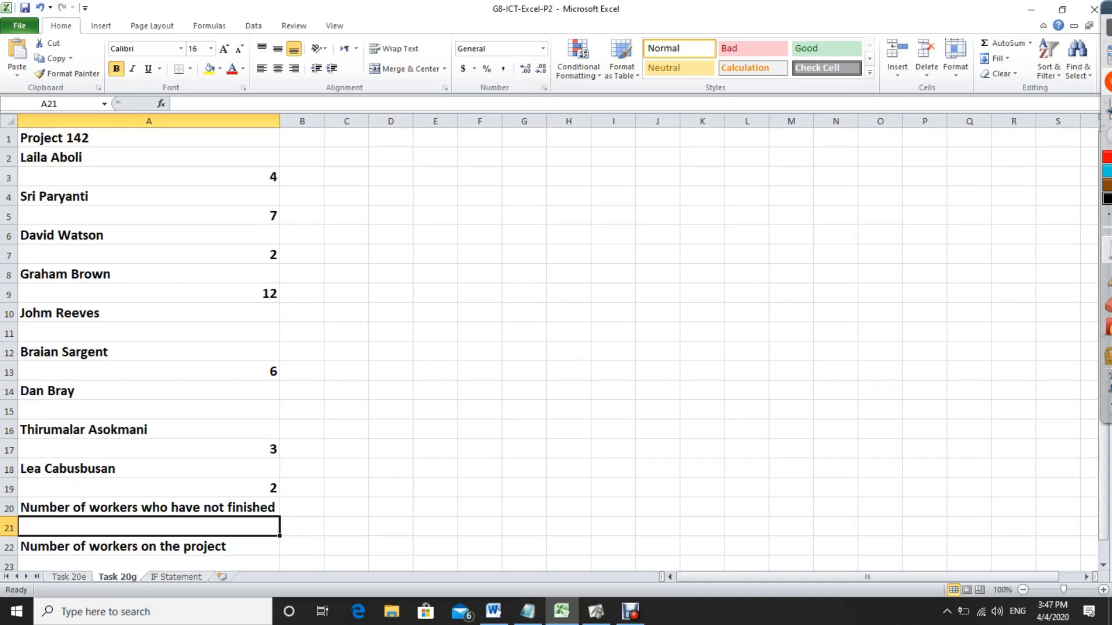
click(148, 158)
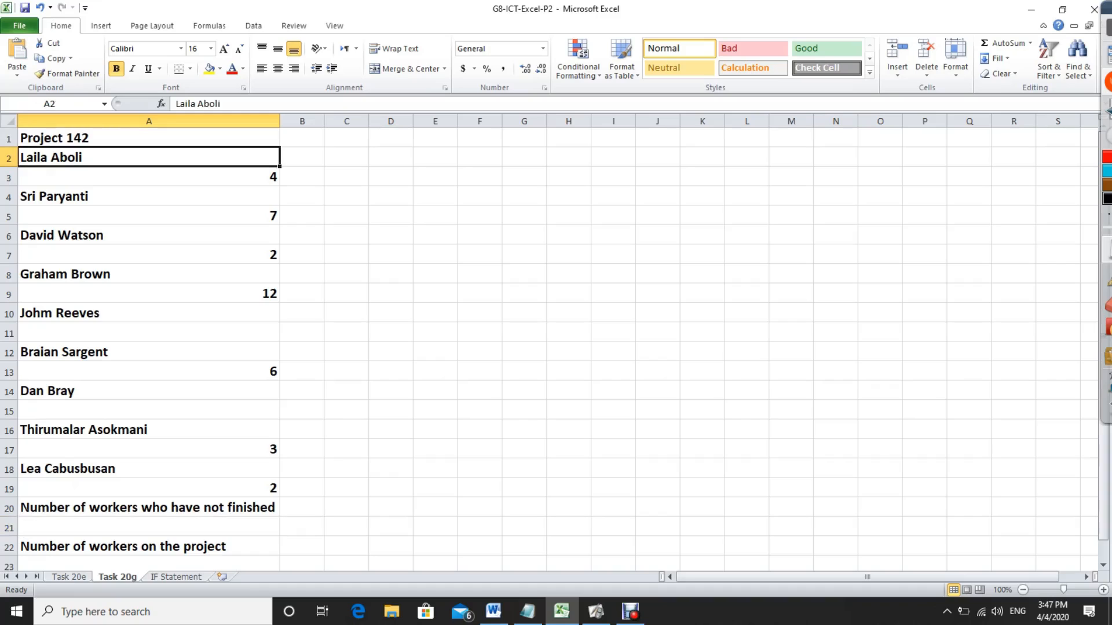
drag(149, 157, 149, 488)
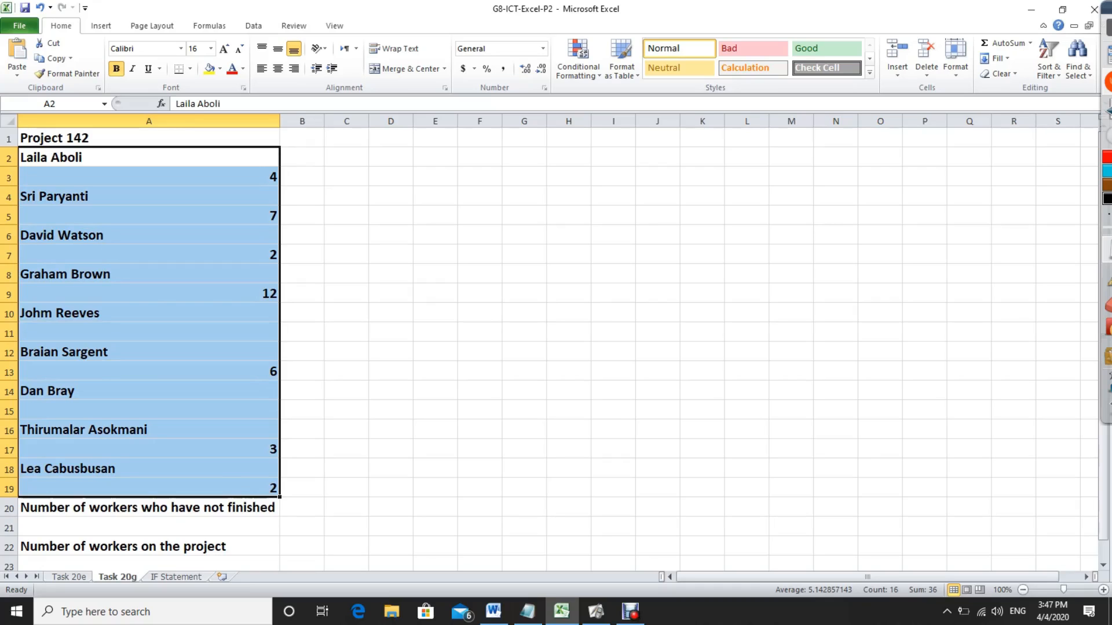
Step: Circle cell A2 and the value in A19 with the red pen to mark the ends of the range
mouse_move(1106, 269)
click(1040, 277)
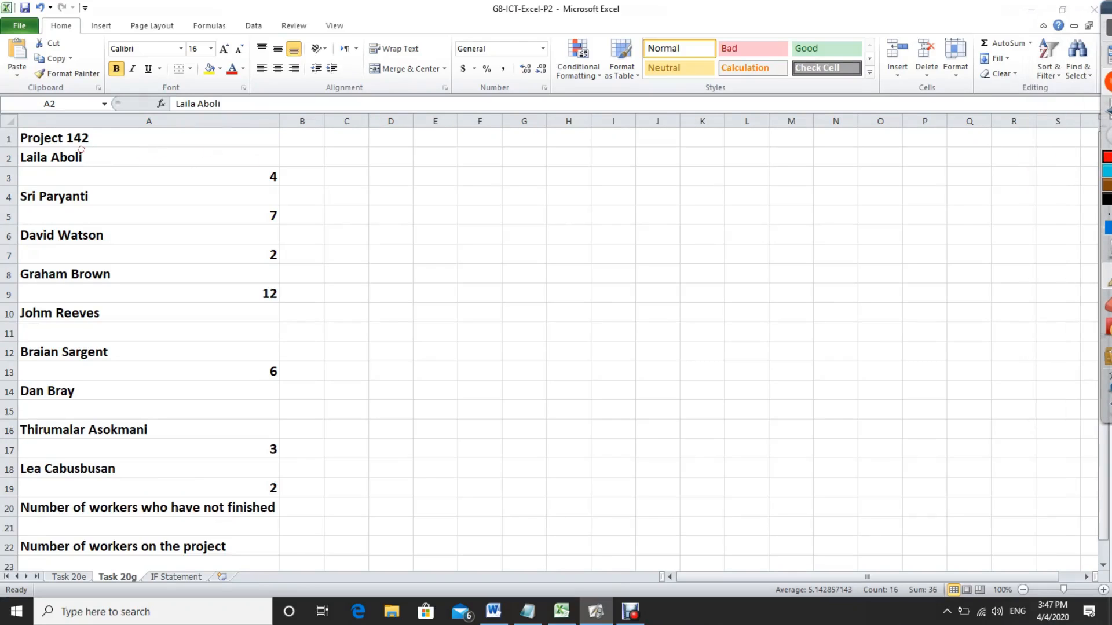
mouse_move(152, 149)
mouse_down()
mouse_move(151, 173)
mouse_move(152, 146)
mouse_up()
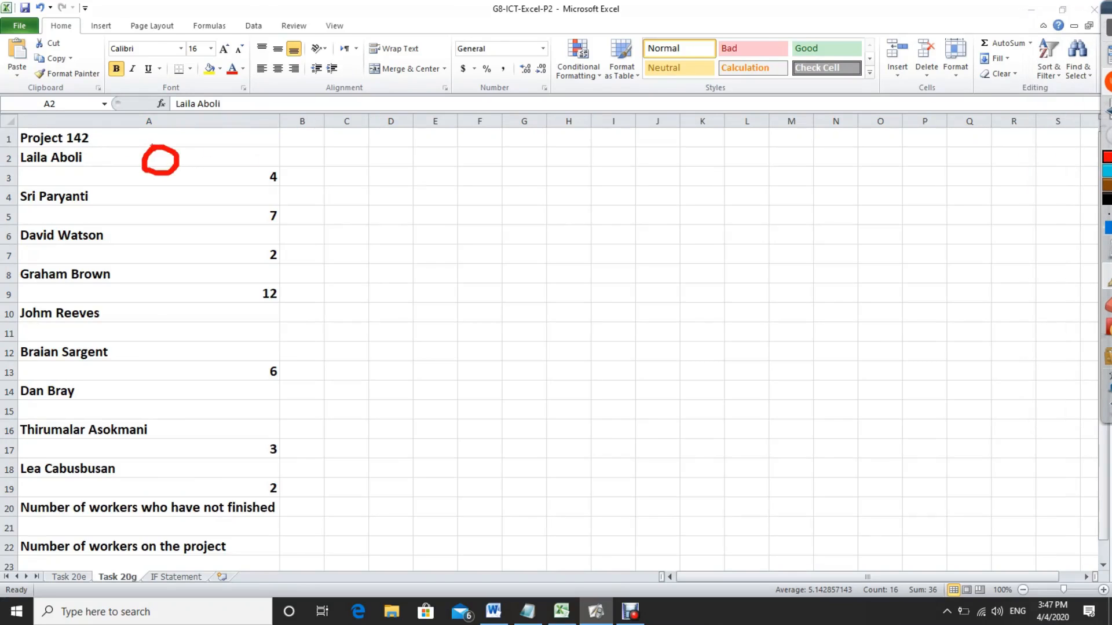
mouse_move(282, 477)
mouse_down()
mouse_move(265, 478)
mouse_move(264, 499)
mouse_move(299, 482)
mouse_move(286, 471)
mouse_up()
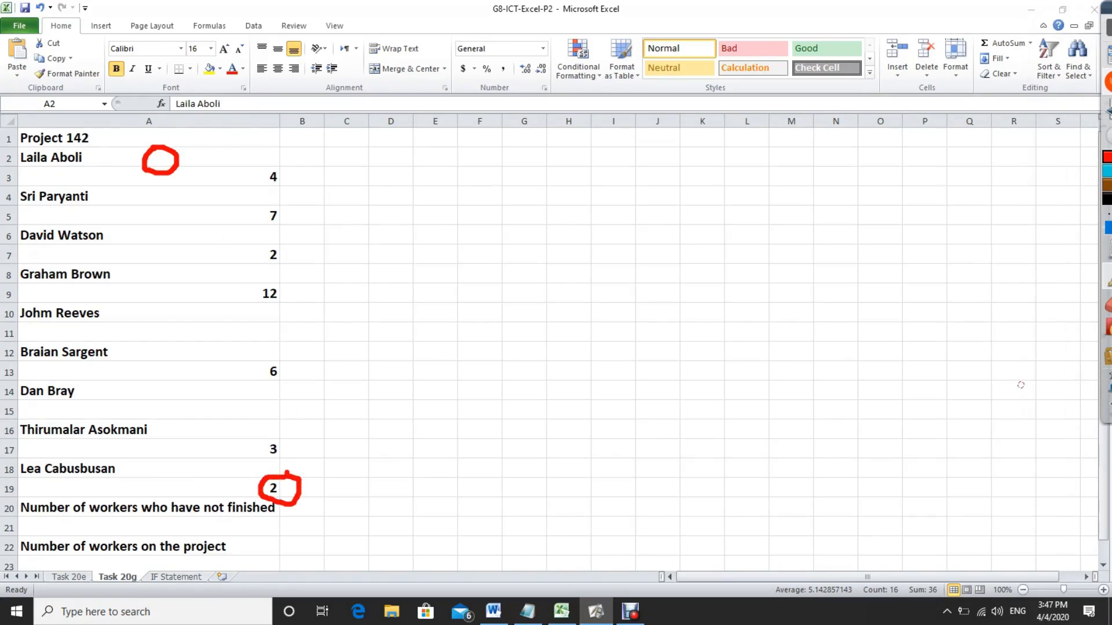
Step: Erase both red circles at A2 and A19 and return to normal selection
click(1039, 302)
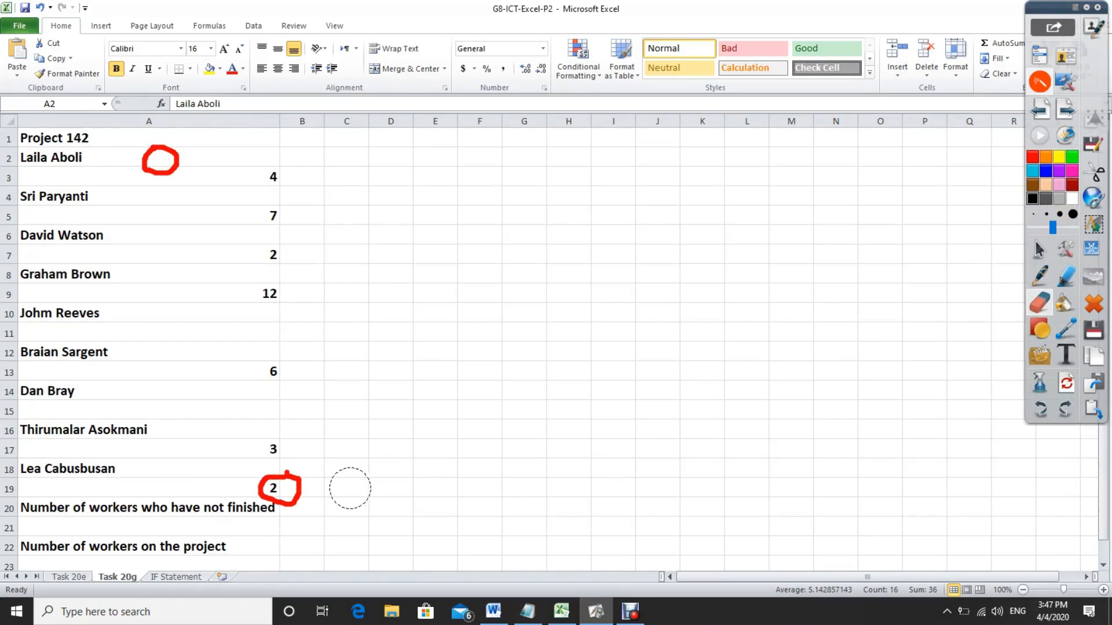
drag(349, 489, 293, 502)
drag(208, 258, 154, 146)
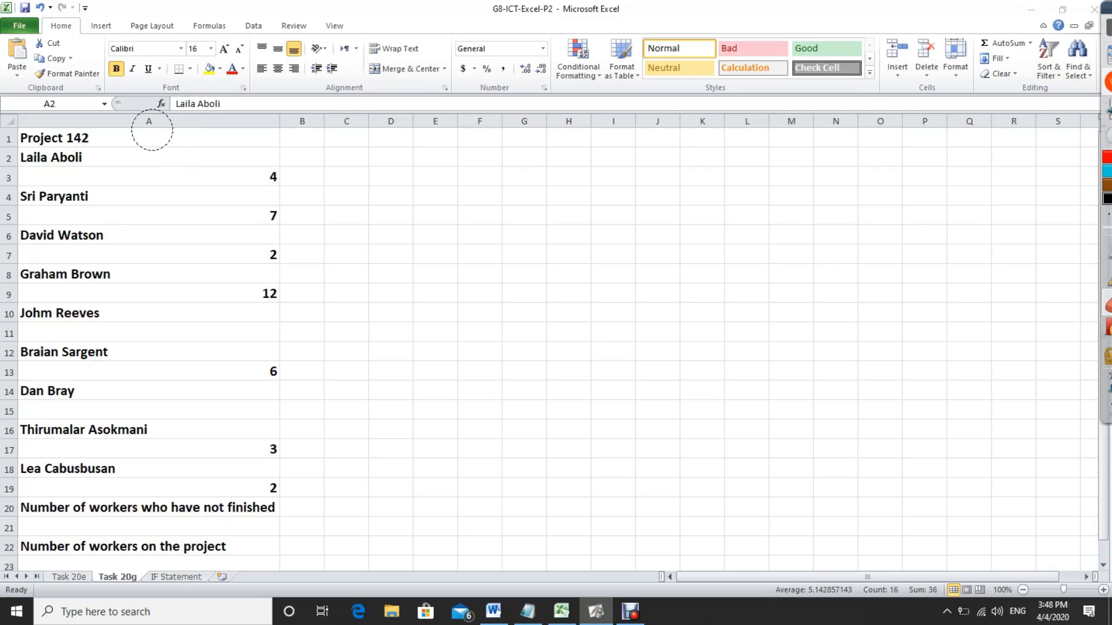
mouse_move(1104, 231)
click(1040, 250)
click(435, 430)
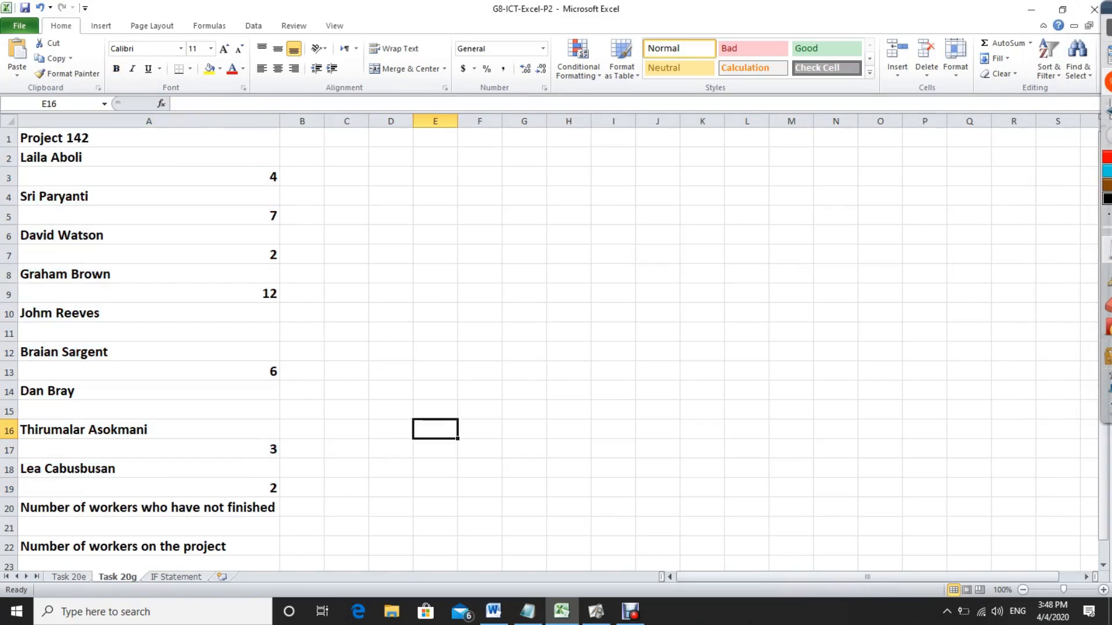
Step: Insert the COUNT function in cell A21 over the range A2:A19 to count the workers who have not finished
click(149, 527)
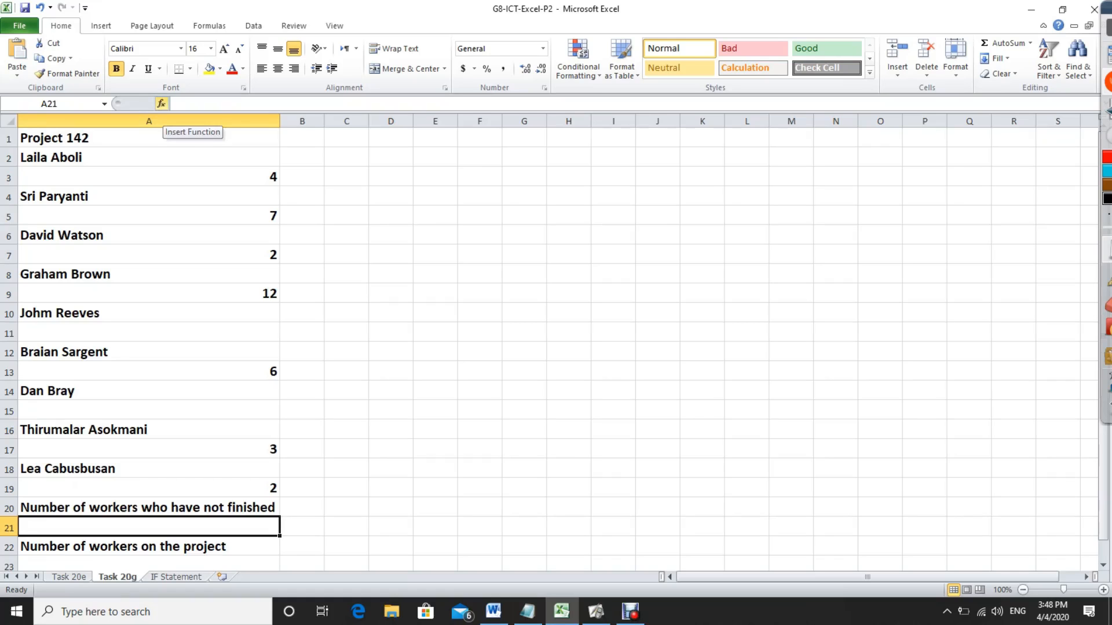
click(161, 104)
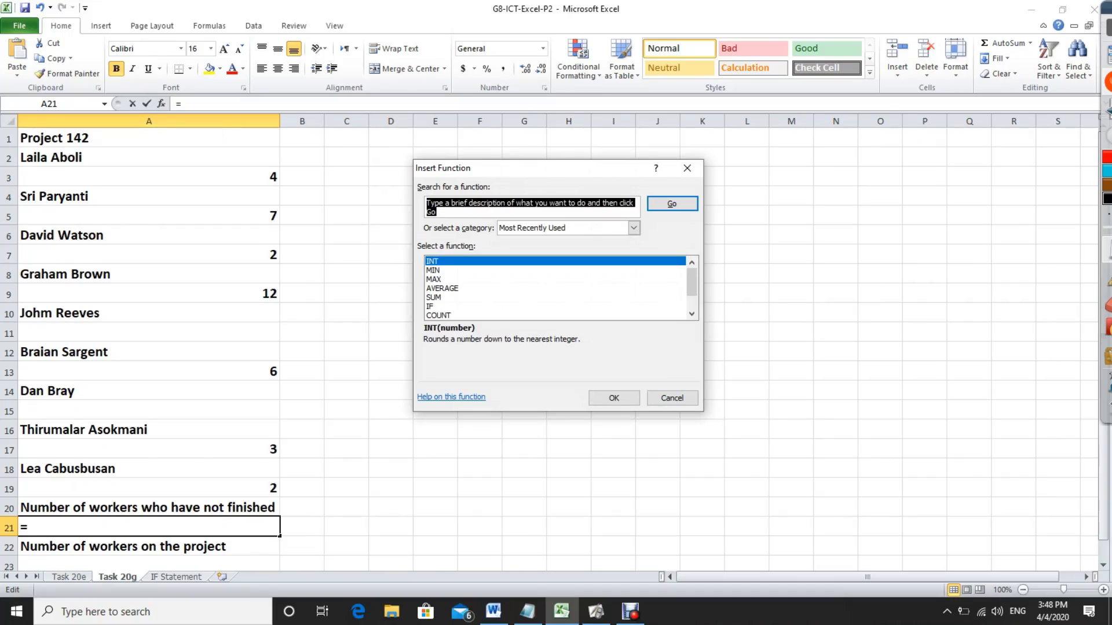
click(438, 316)
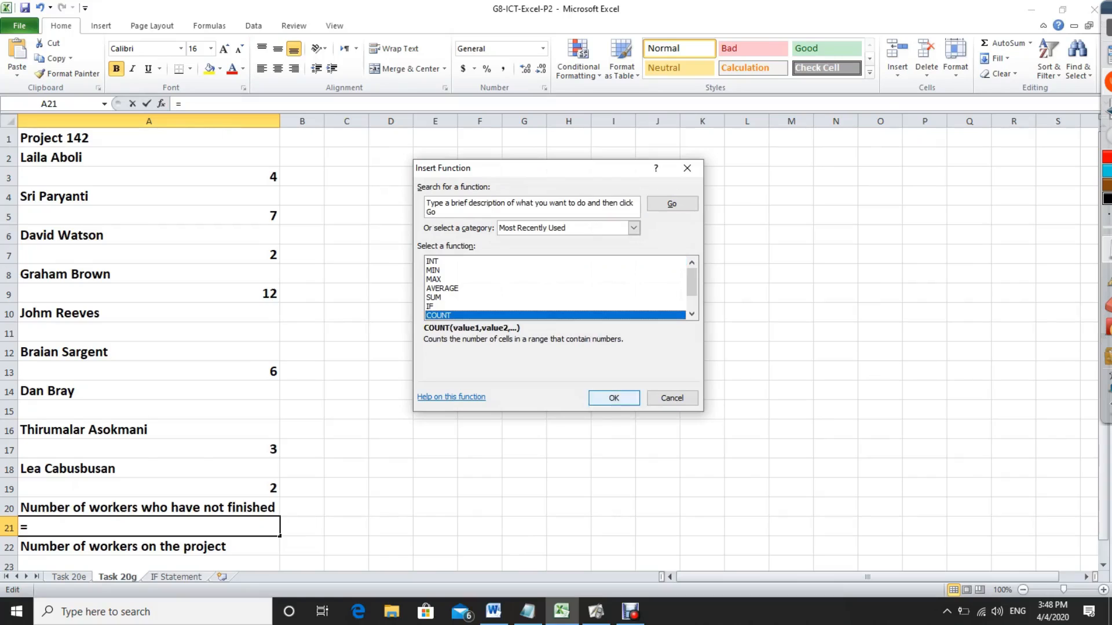
click(614, 398)
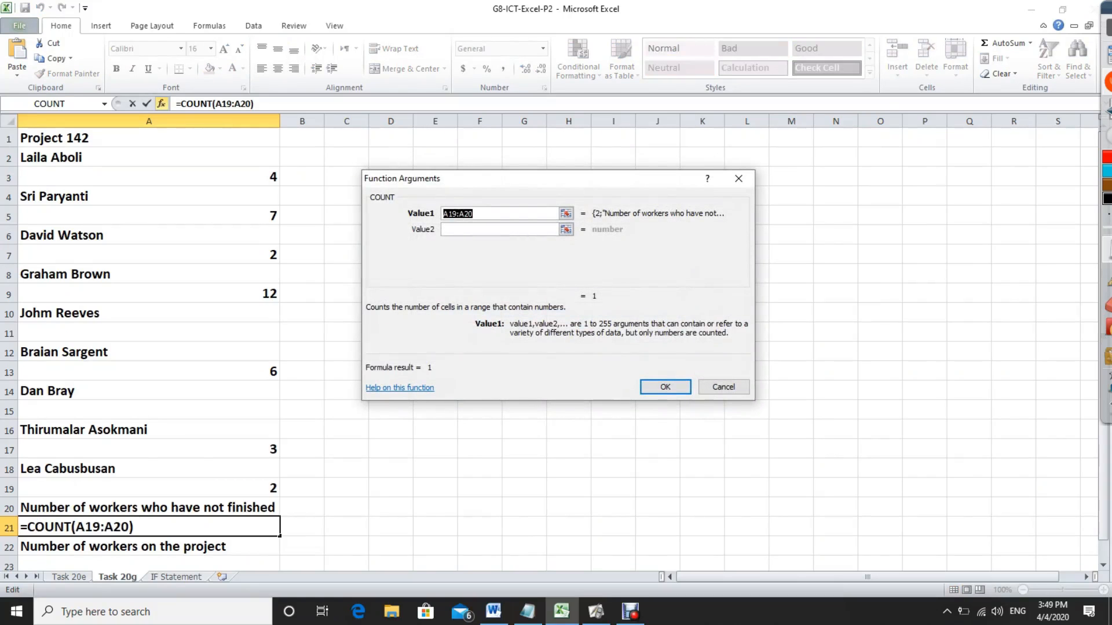
drag(270, 158, 272, 489)
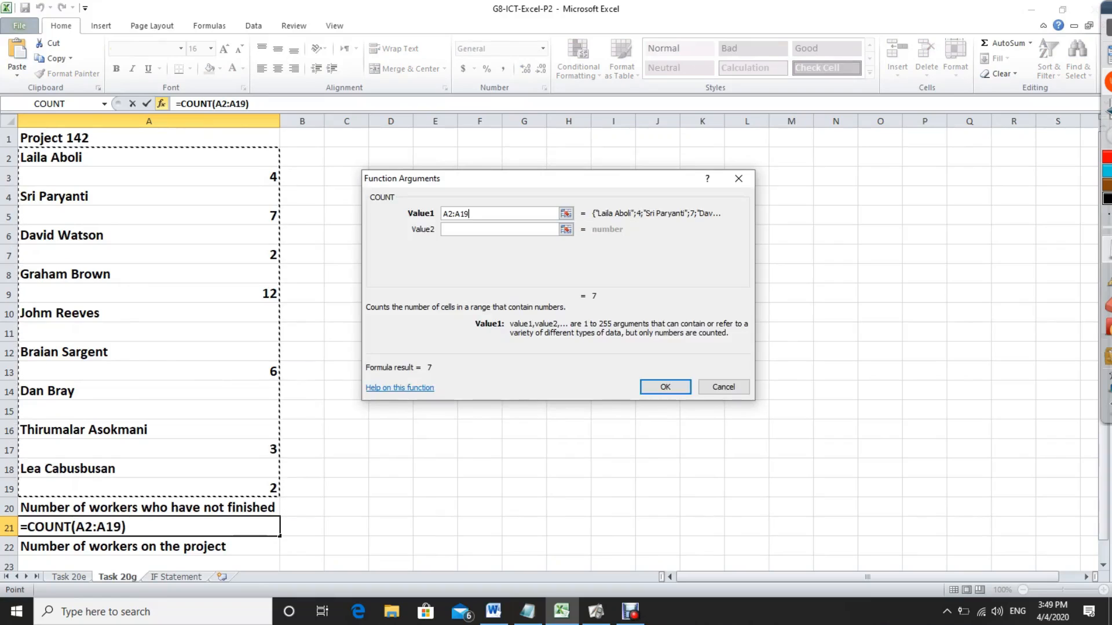
key(Return)
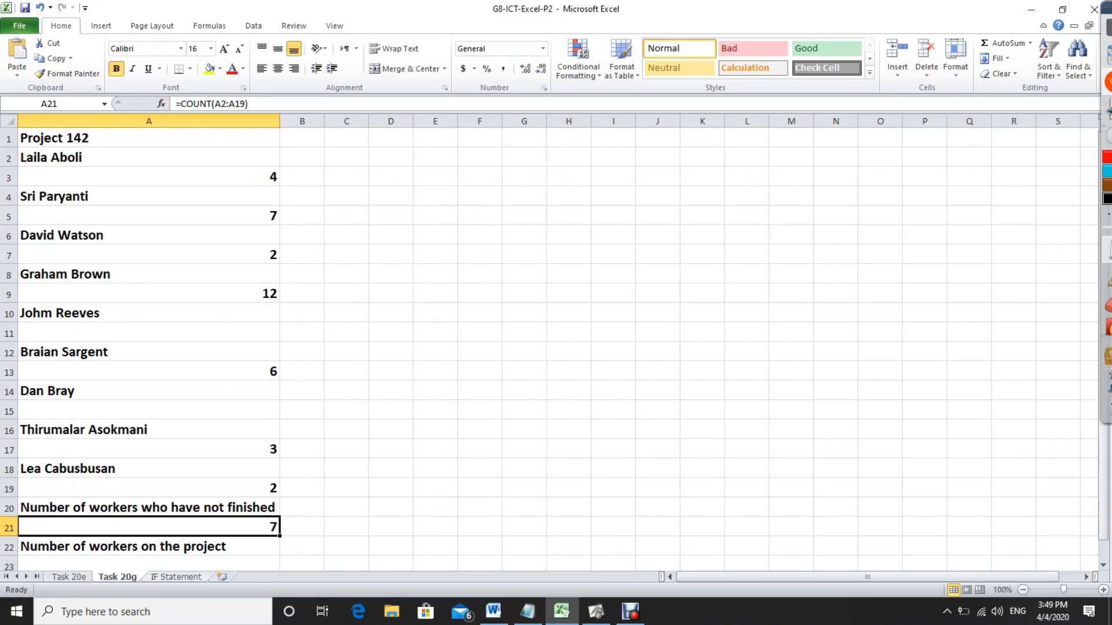
Step: Circle the COUNT result in cell A21 with the red pen
mouse_move(1108, 407)
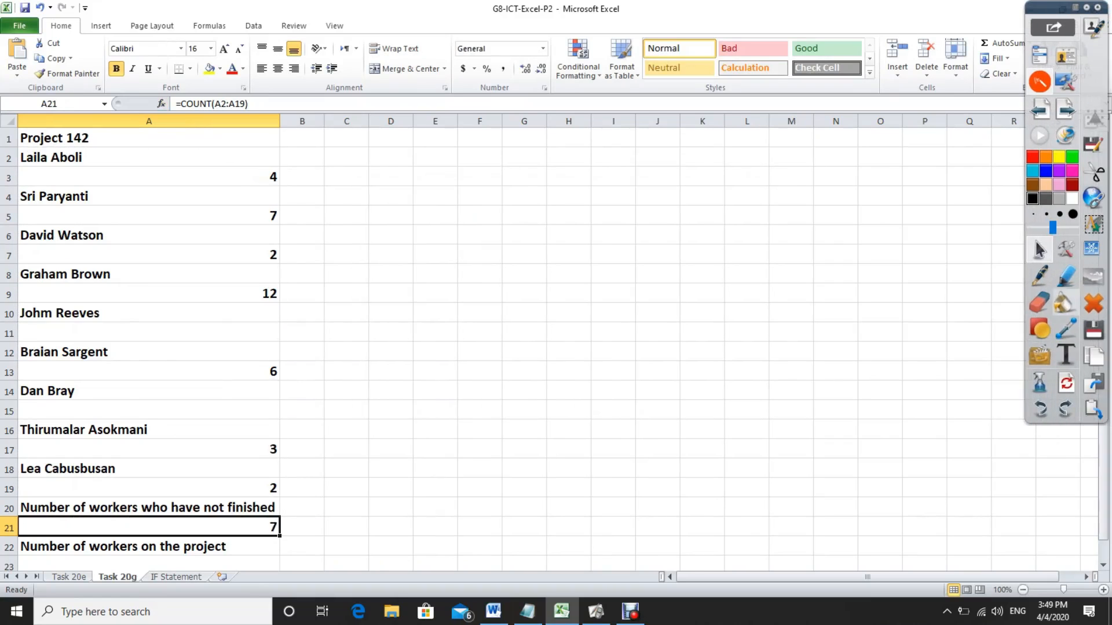
click(1034, 239)
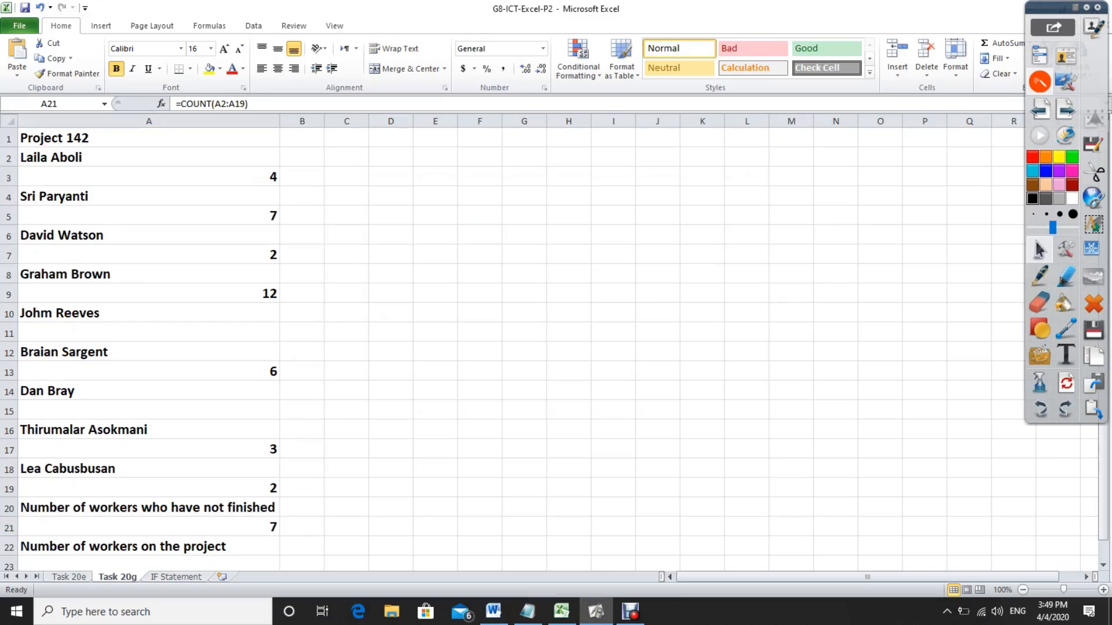
click(1039, 276)
mouse_move(289, 508)
mouse_down()
mouse_move(262, 536)
mouse_move(294, 529)
mouse_move(295, 508)
mouse_up()
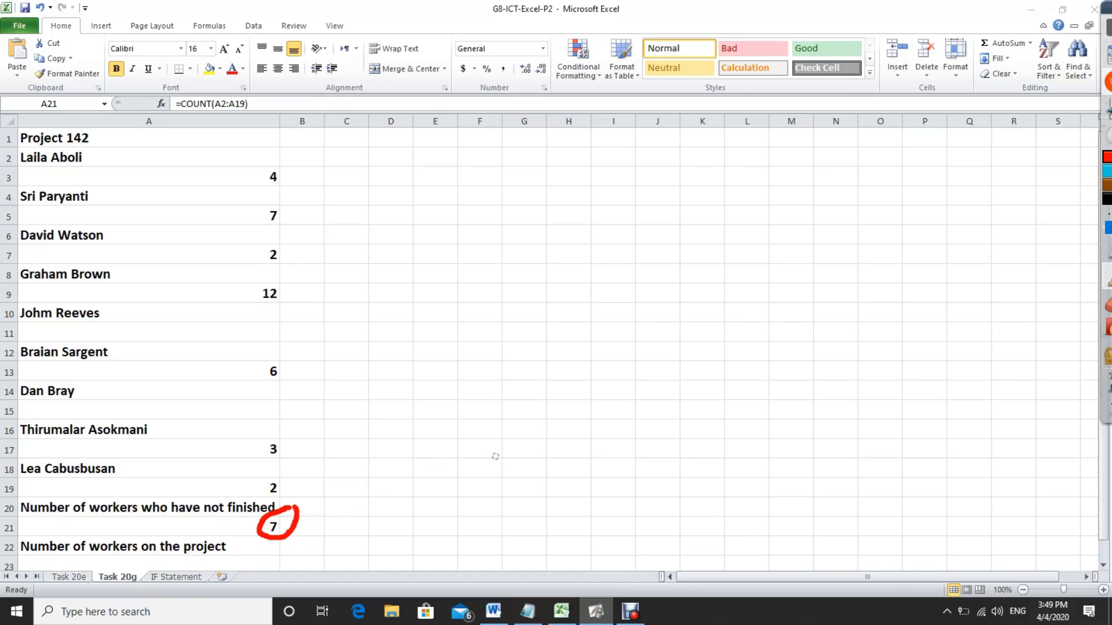
mouse_move(1105, 365)
mouse_move(1106, 278)
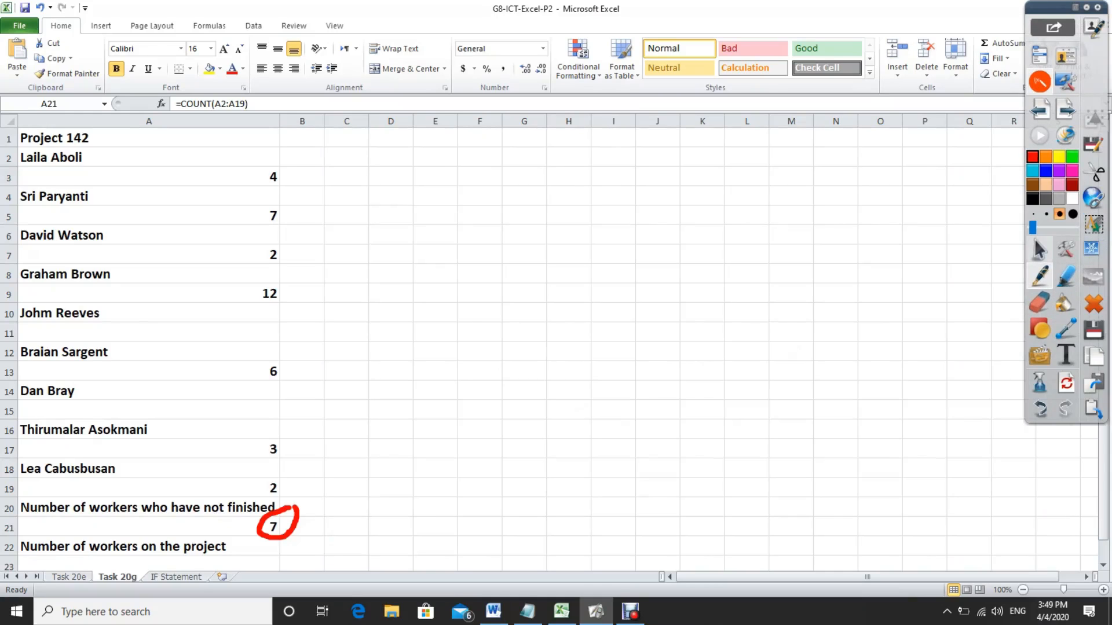
Step: Insert the COUNTA function in cell A23 over the range A2:A19 for the number of workers on the project
click(1040, 250)
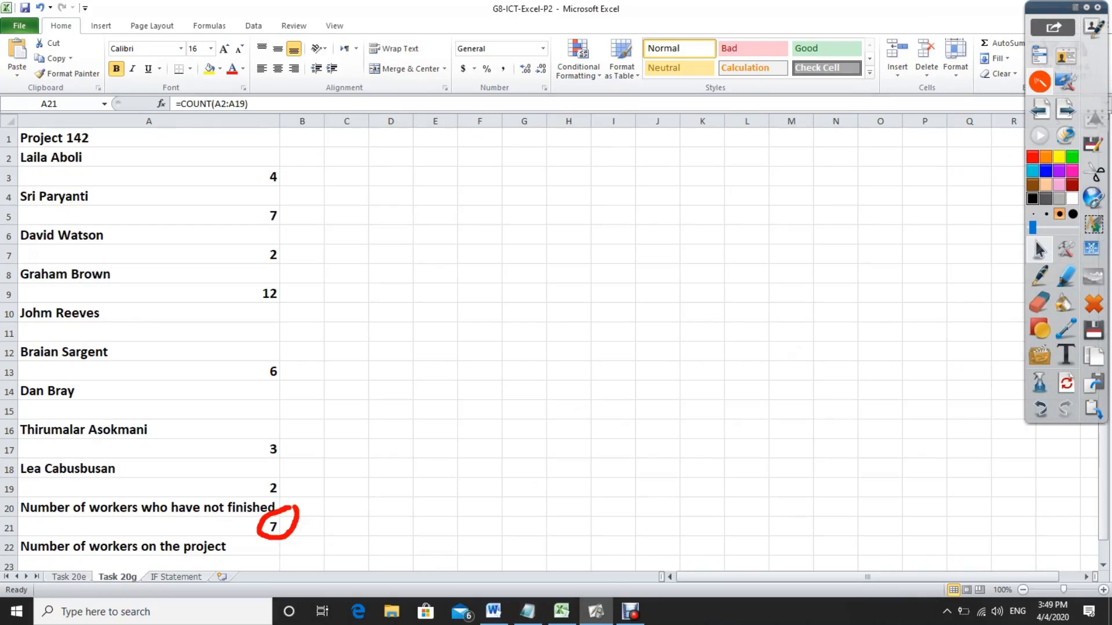
click(149, 565)
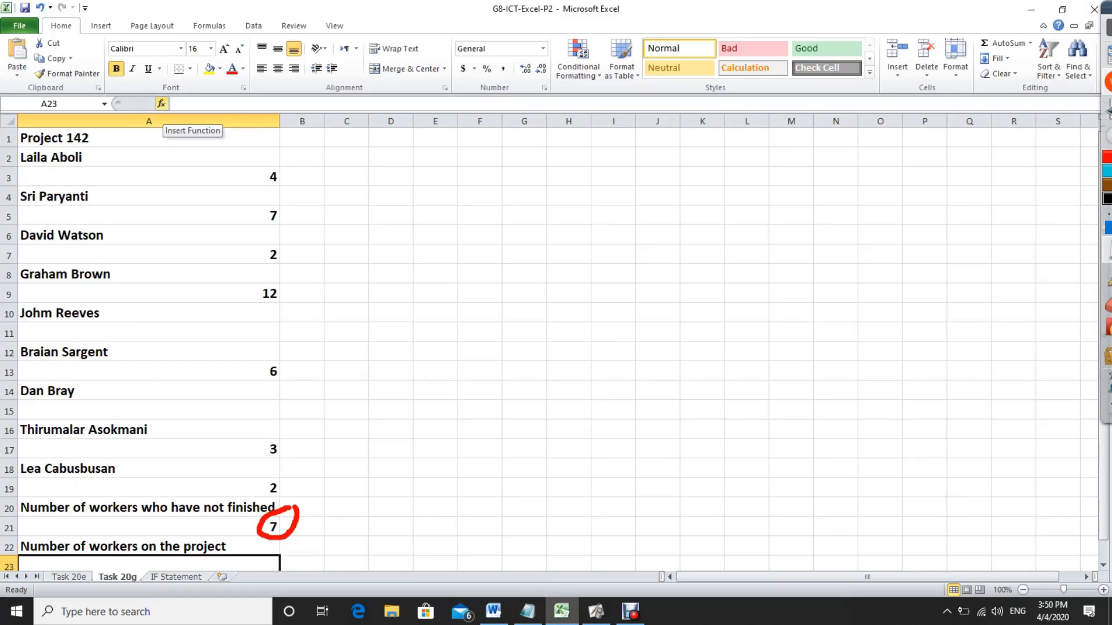
click(161, 104)
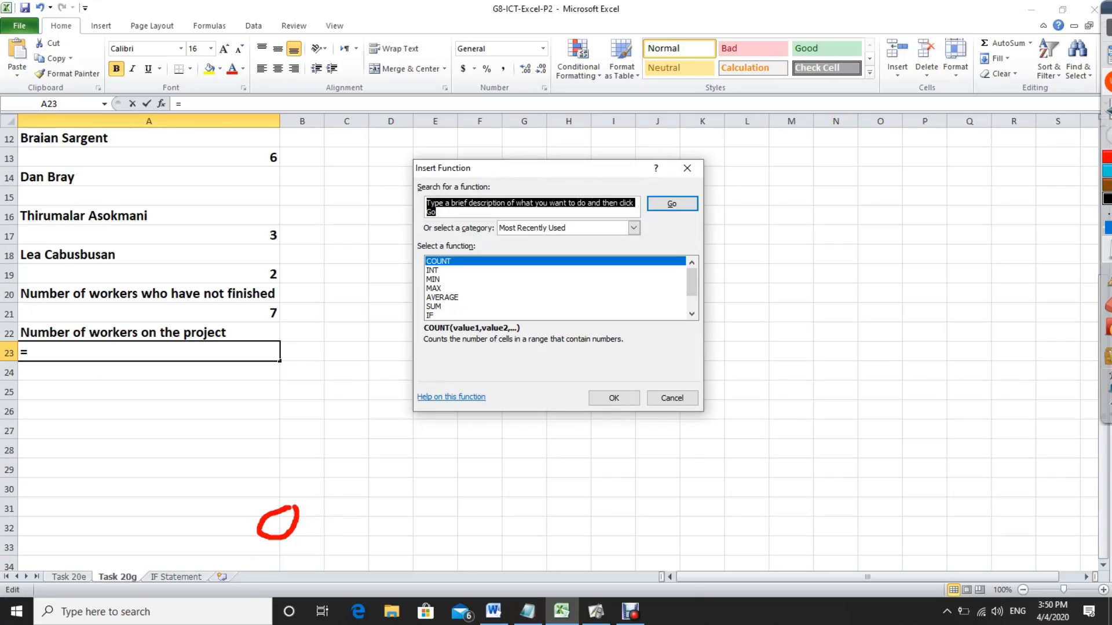
scroll(555, 288, down, 1)
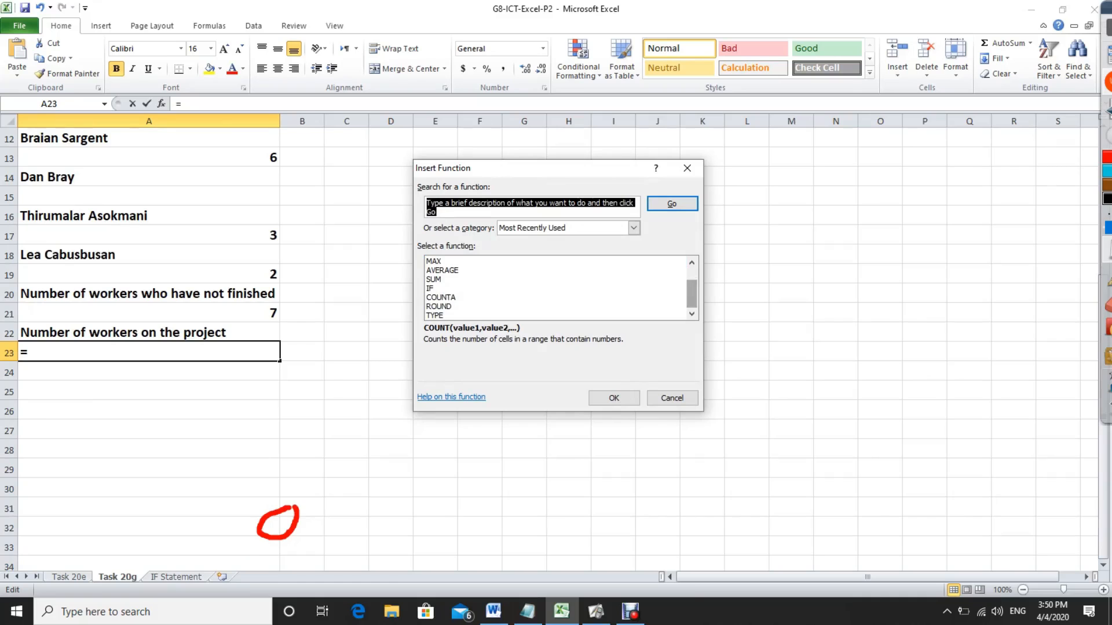
click(442, 298)
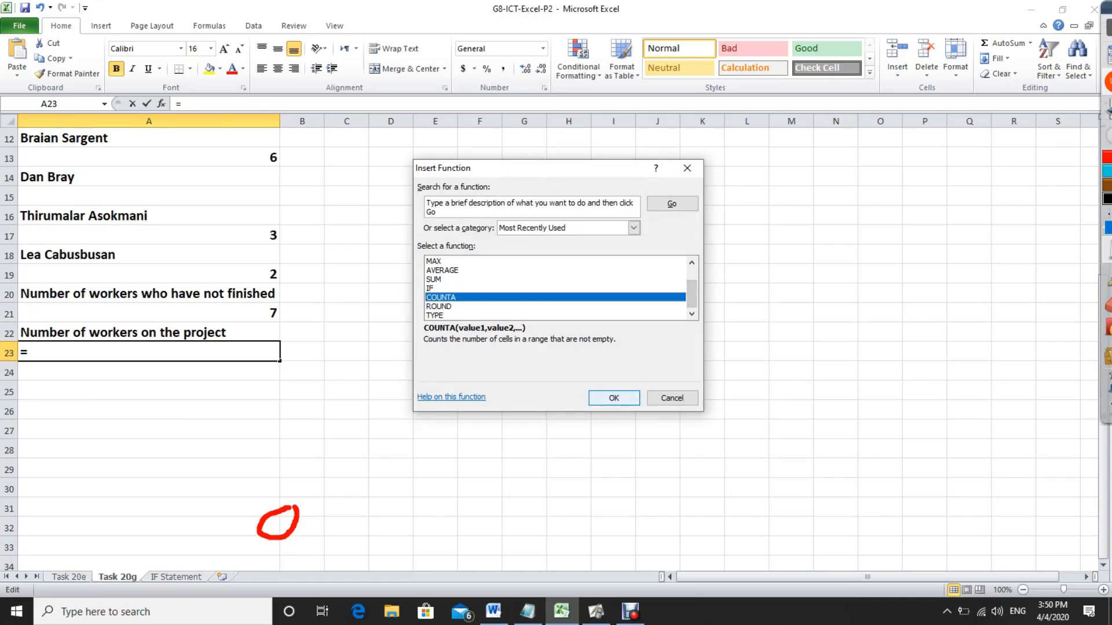
key(Return)
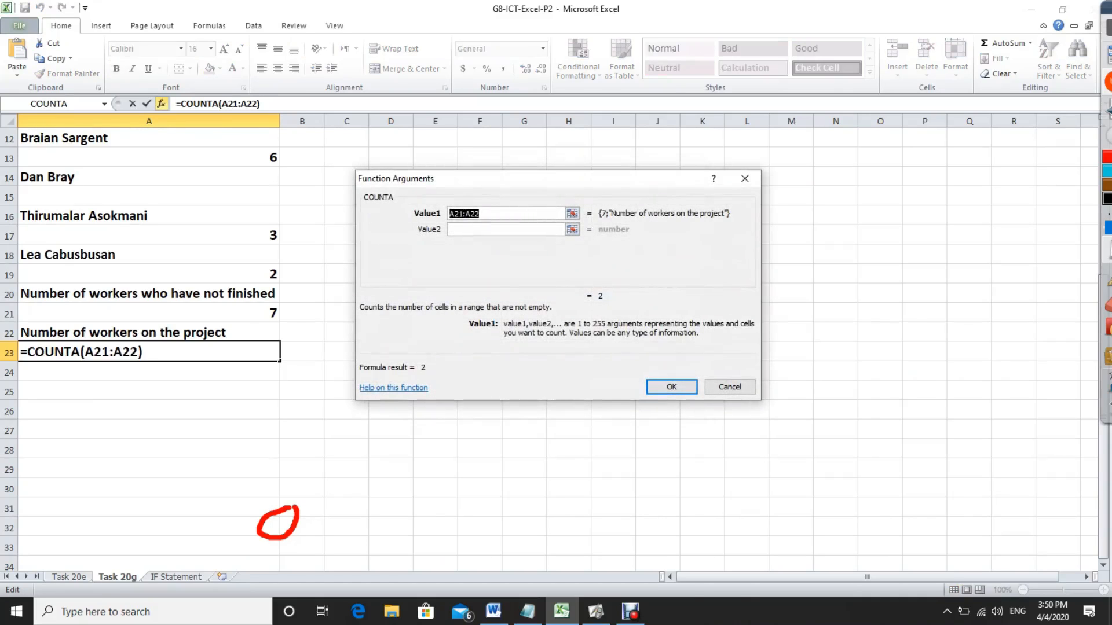
scroll(148, 347, up, 4)
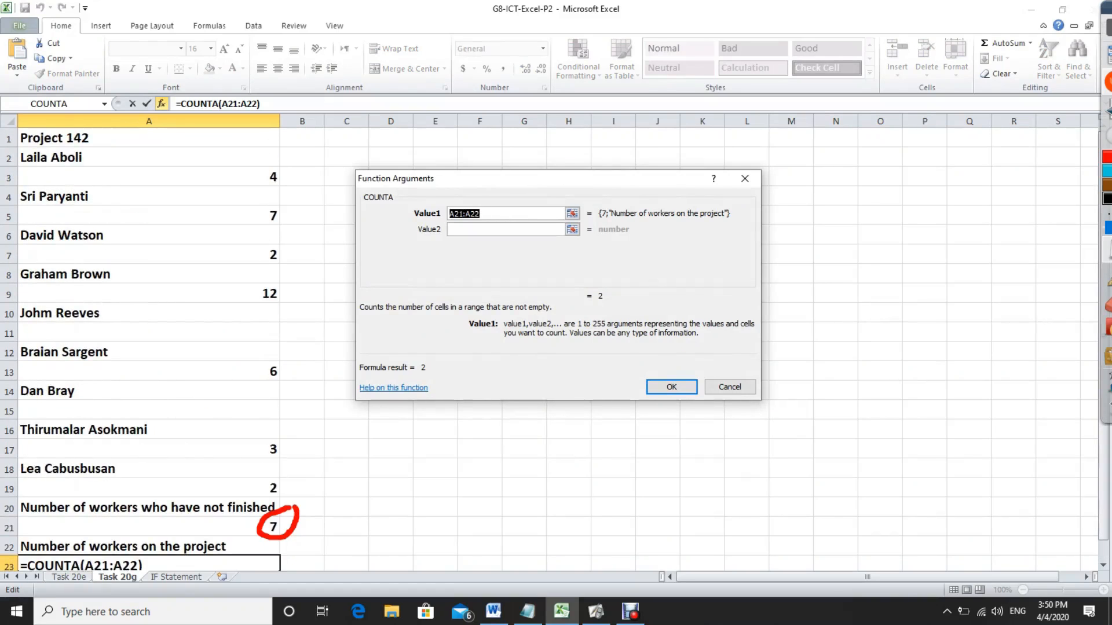
drag(266, 157, 277, 491)
click(671, 387)
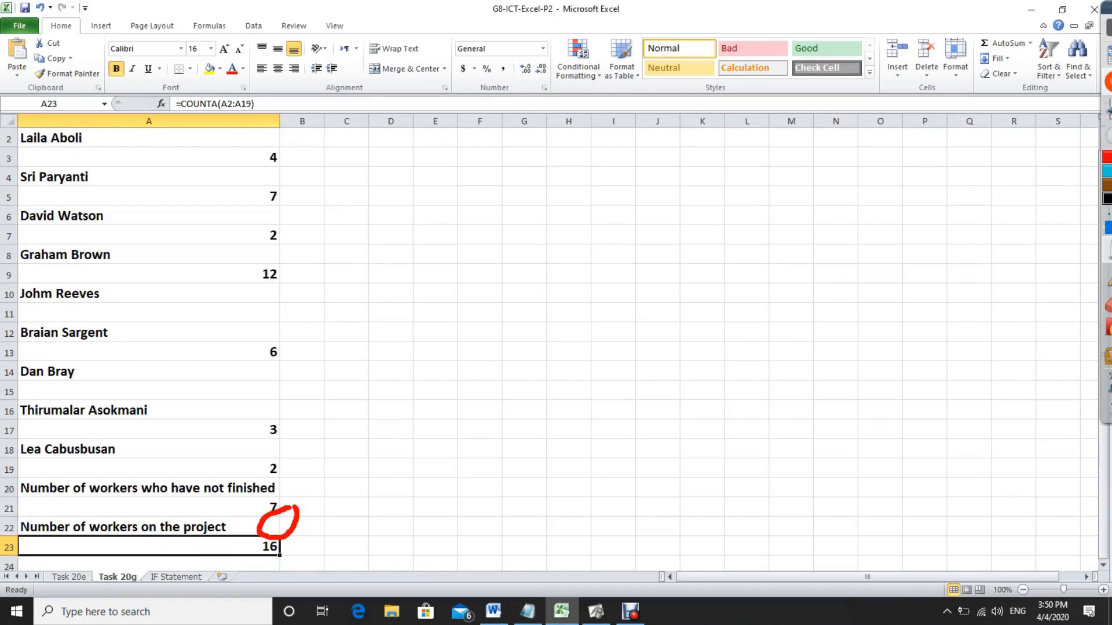
Step: Clear the COUNTA formula from cell A23
key(Delete)
scroll(405, 347, up, 1)
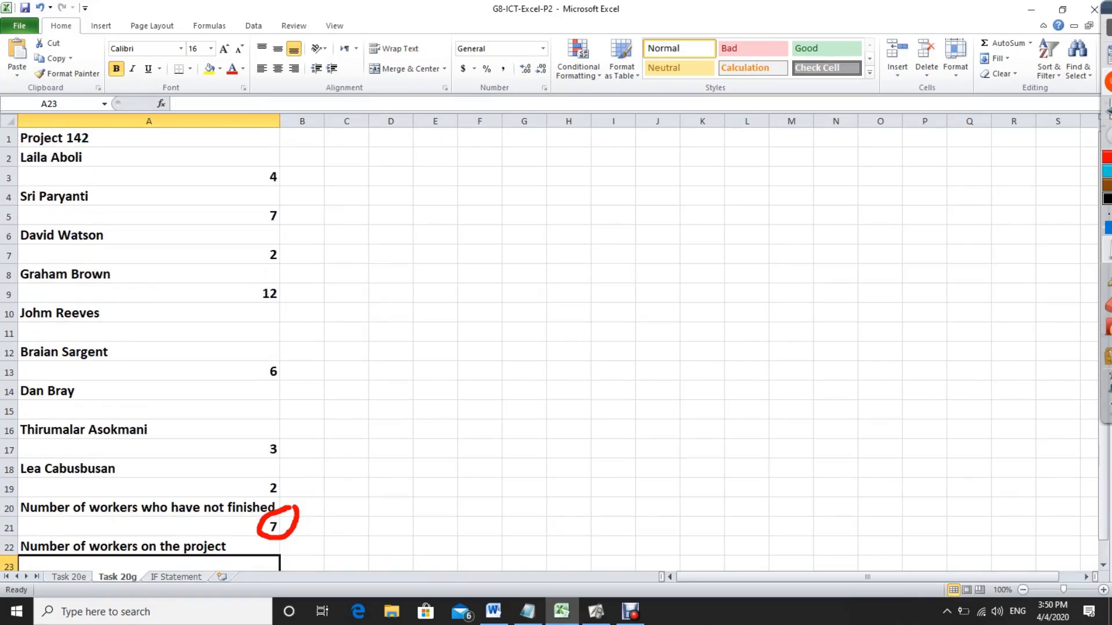
scroll(406, 348, down, 4)
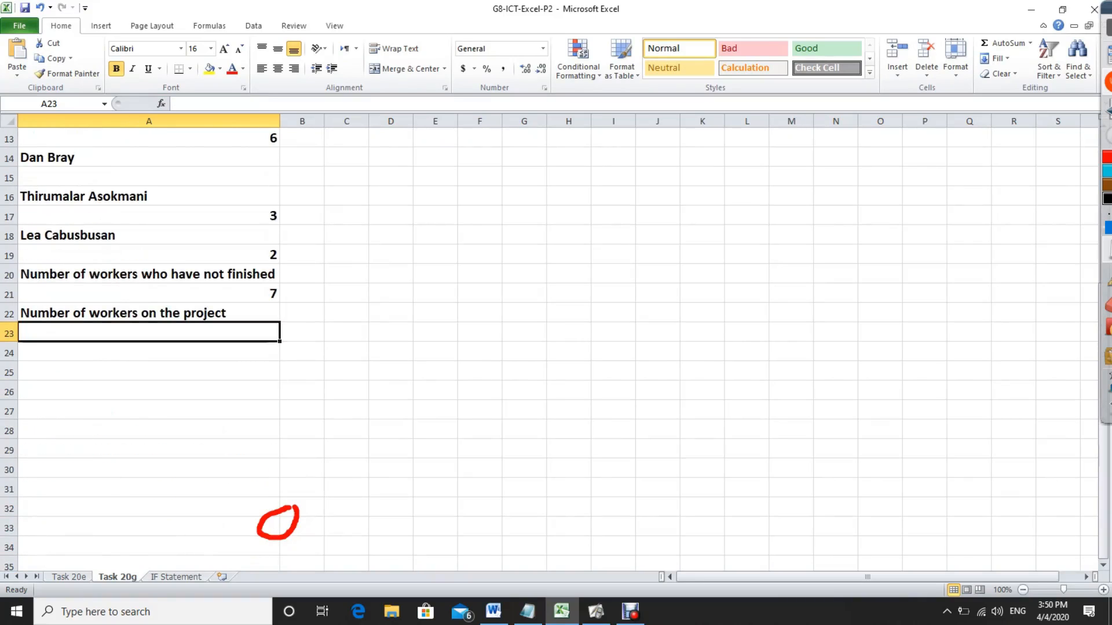
scroll(405, 347, up, 4)
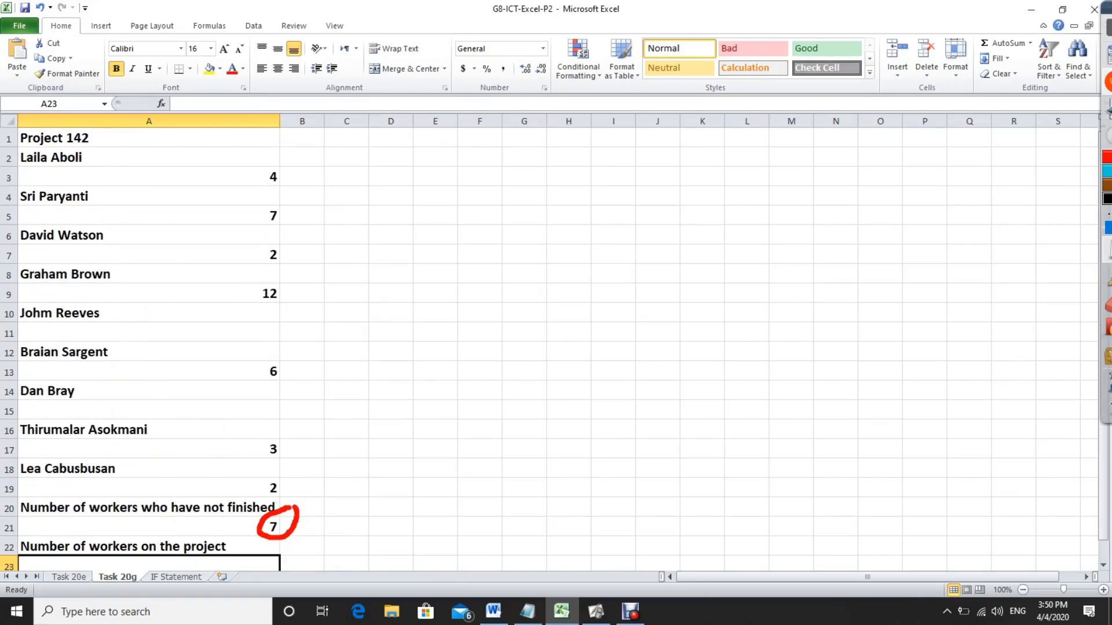
Step: Insert the COUNTA function in the emptied cell A23 again, covering the range A2:A19
click(161, 103)
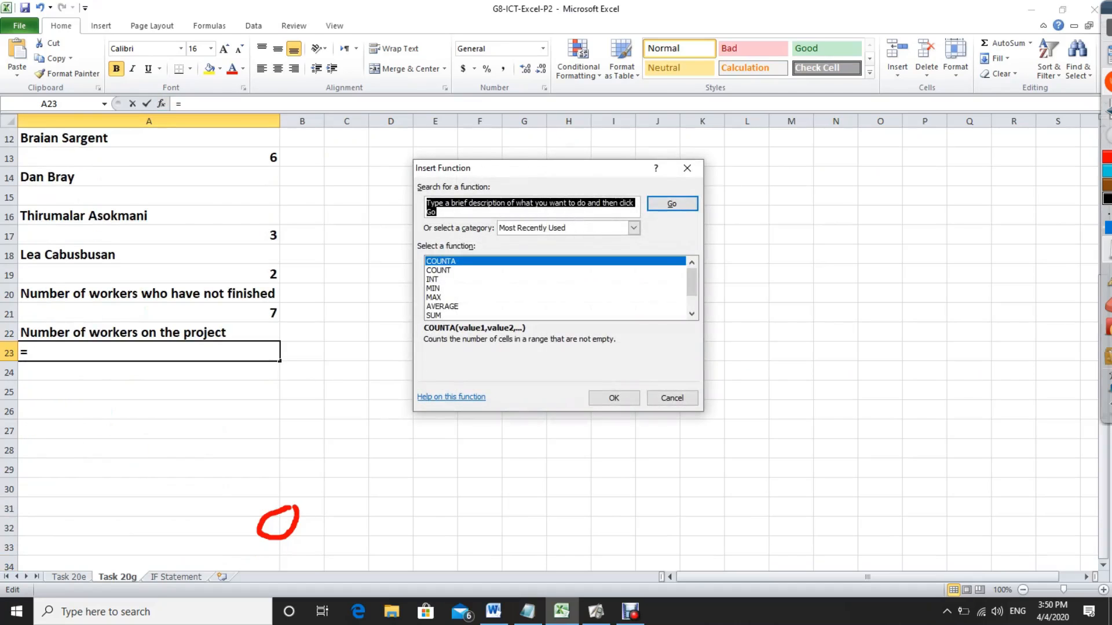
click(438, 270)
click(441, 262)
click(614, 398)
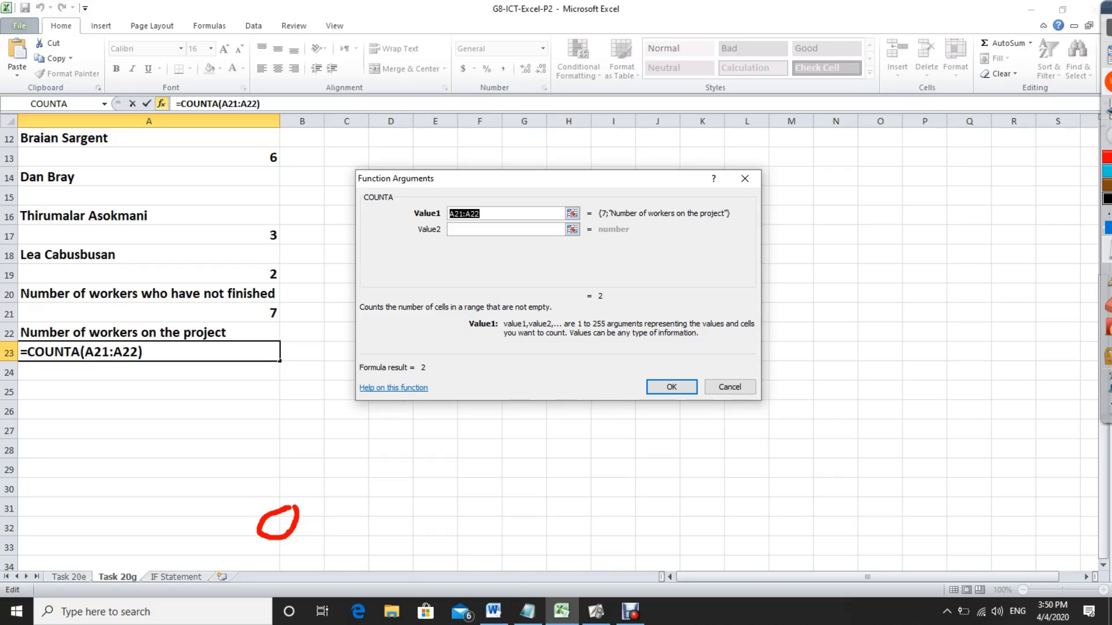
scroll(278, 523, up, 4)
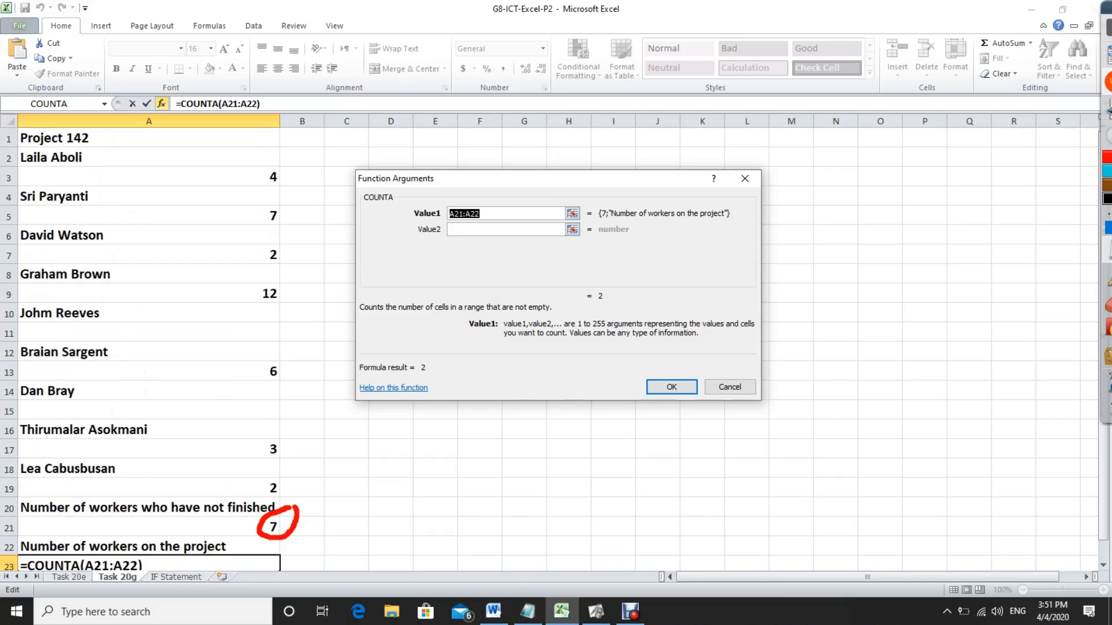
drag(272, 157, 273, 489)
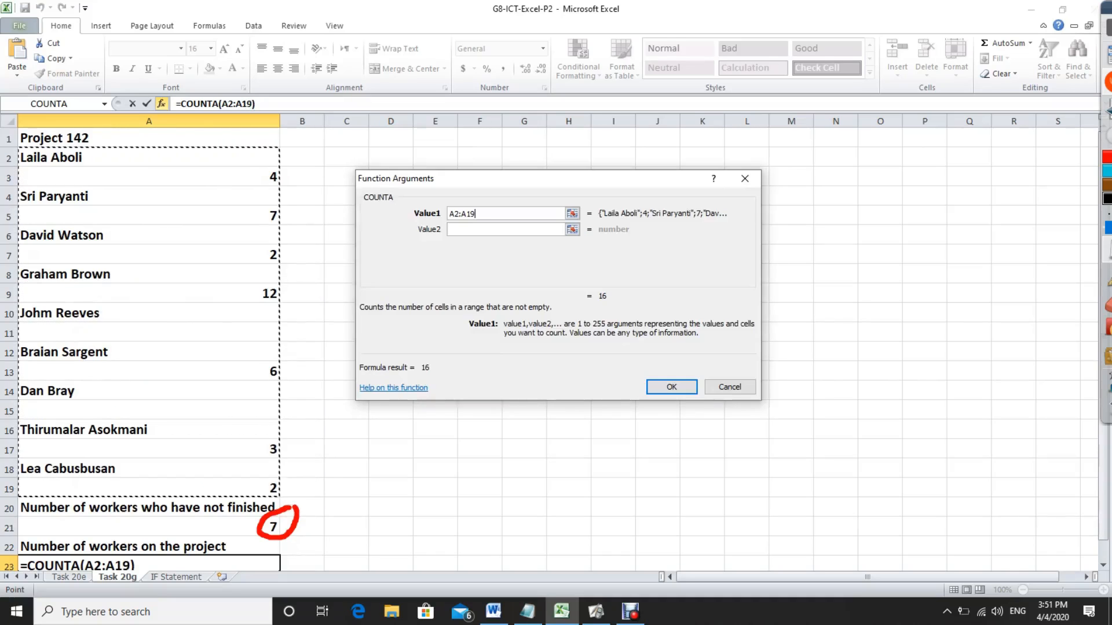
click(671, 387)
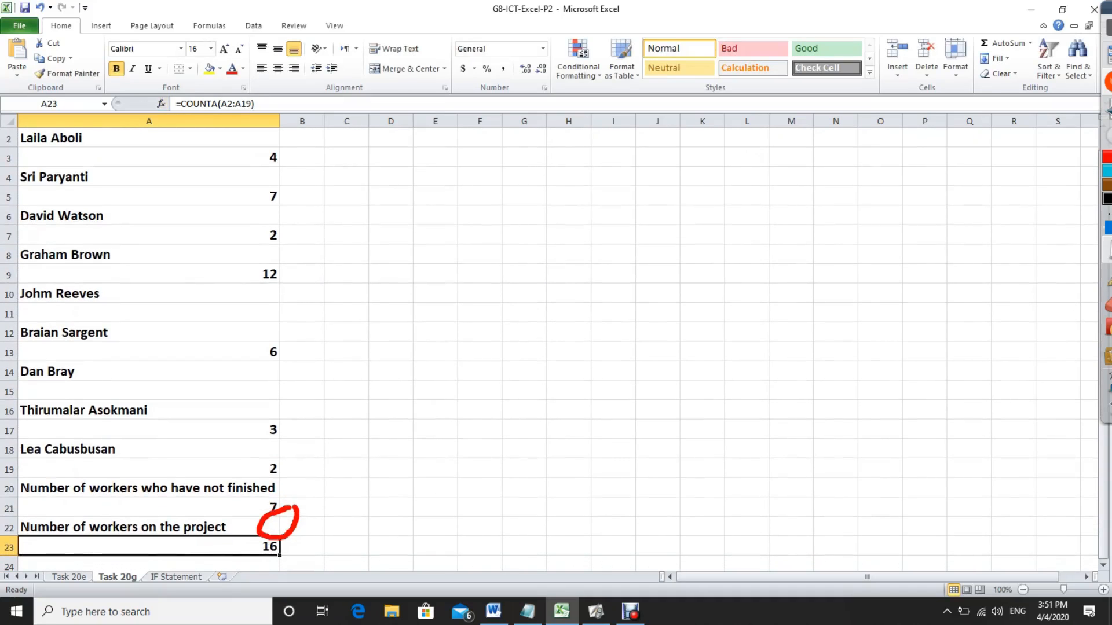
Step: Delete the re-entered COUNTA formula under the number of workers on the project
key(Delete)
scroll(556, 347, up, 1)
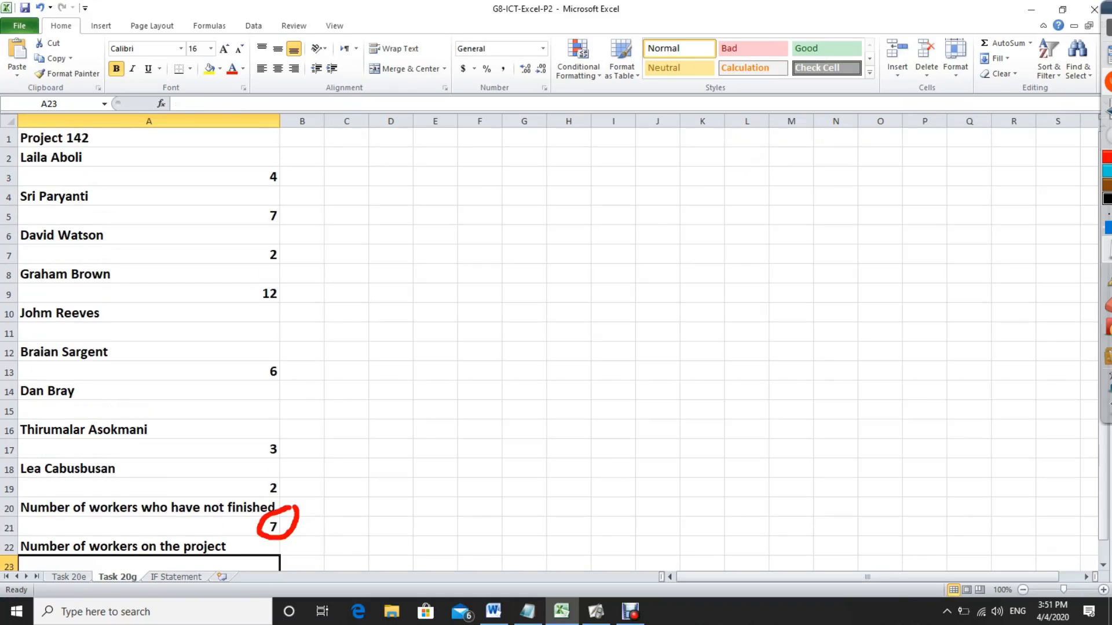
mouse_move(1107, 249)
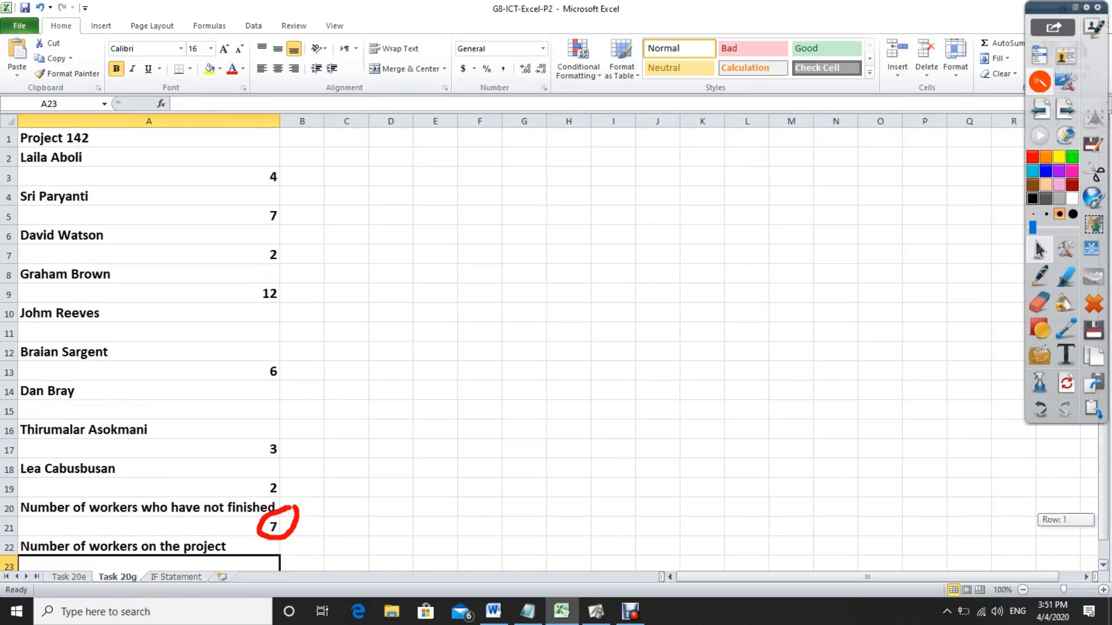
key(F2)
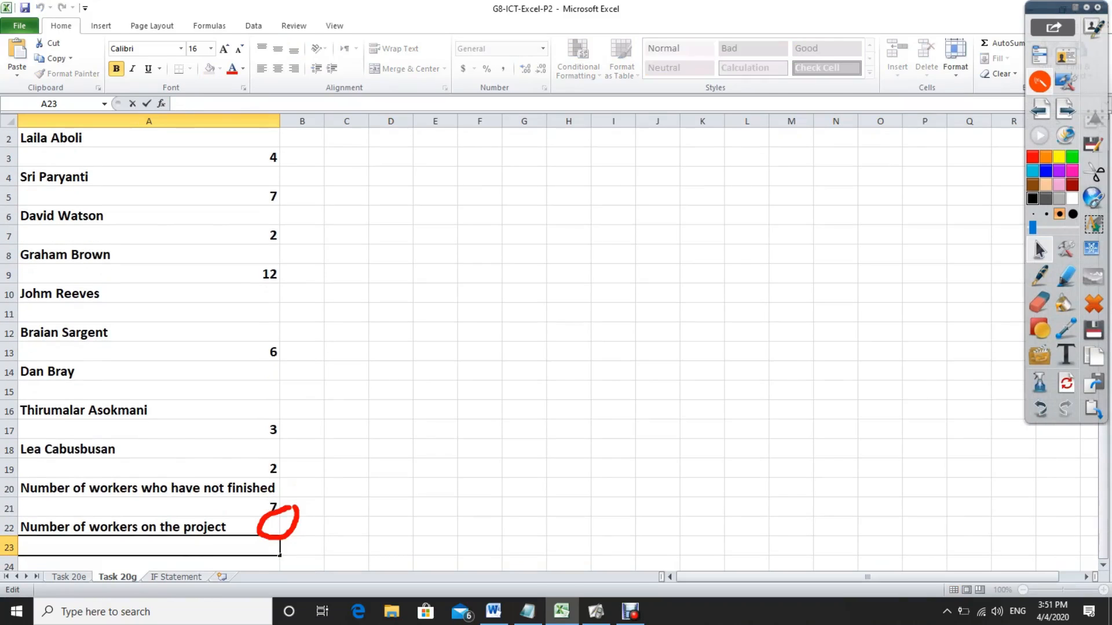
text(count)
key(BackSpace)
key(BackSpace)
key(BackSpace)
key(BackSpace)
key(BackSpace)
Step: Enter the formula =counta(a2:a19)-count(a2:a19) in cell A23 to calculate the number of workers on the project
text(=co)
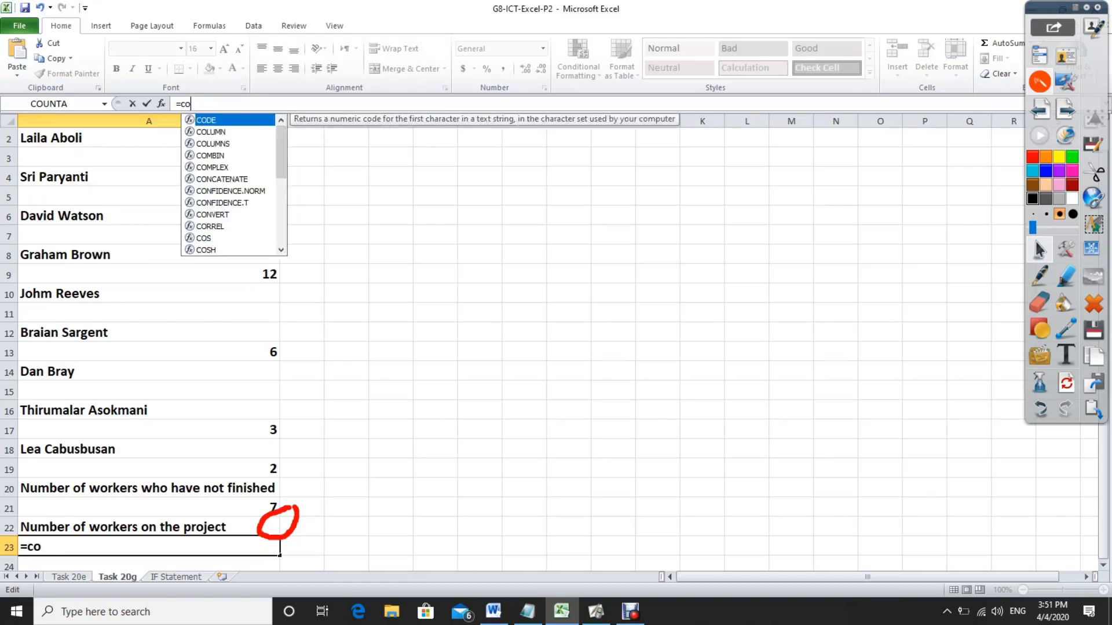
text(unta)
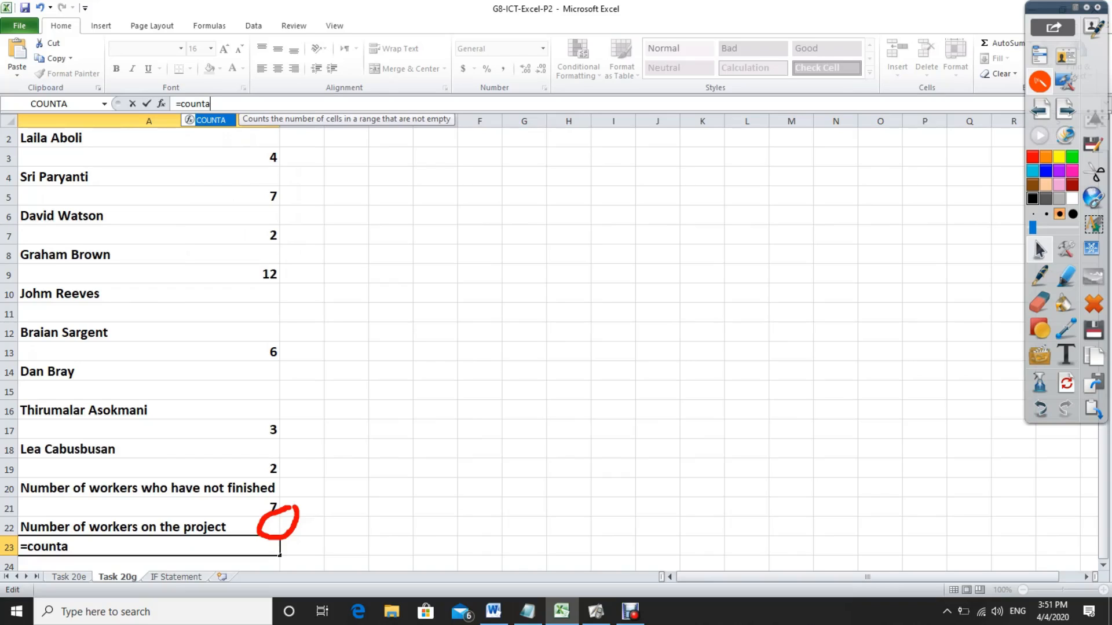
text(()
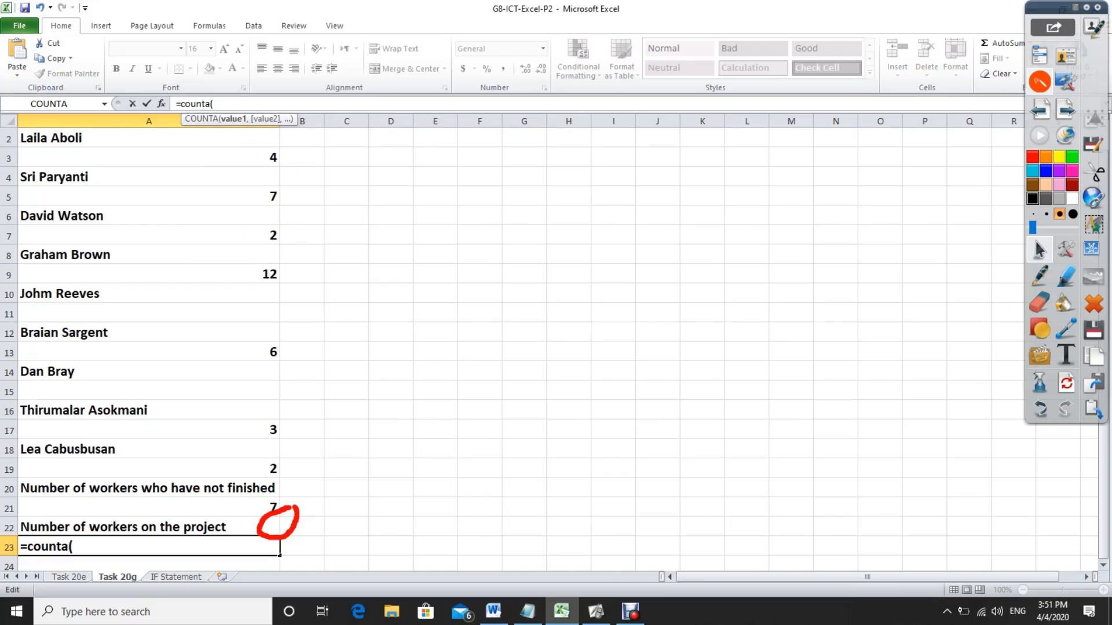
text(a)
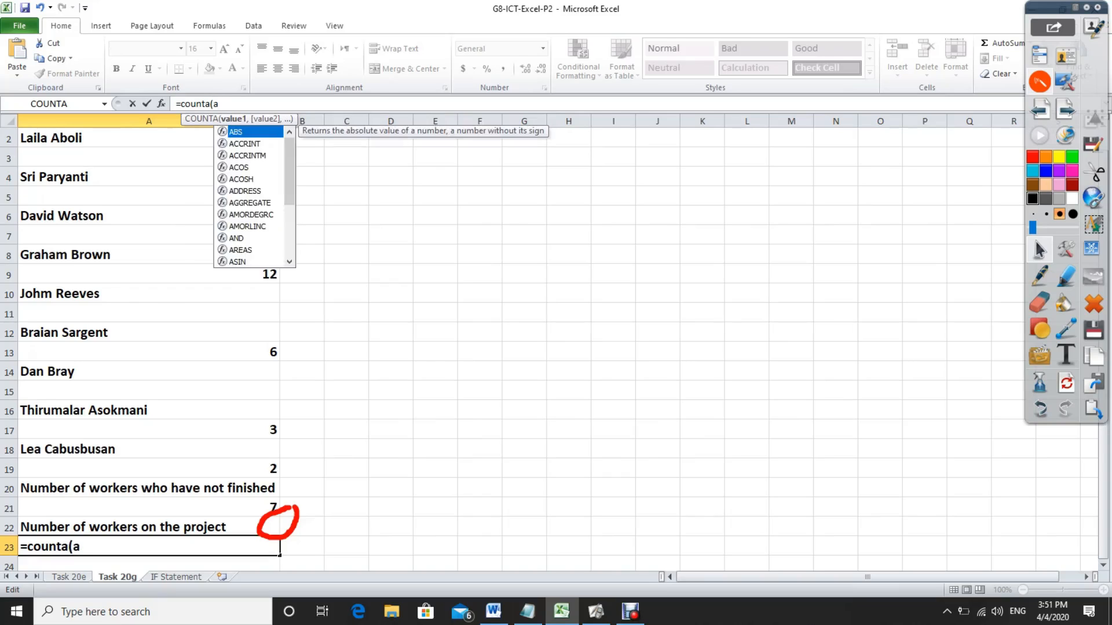
text(2)
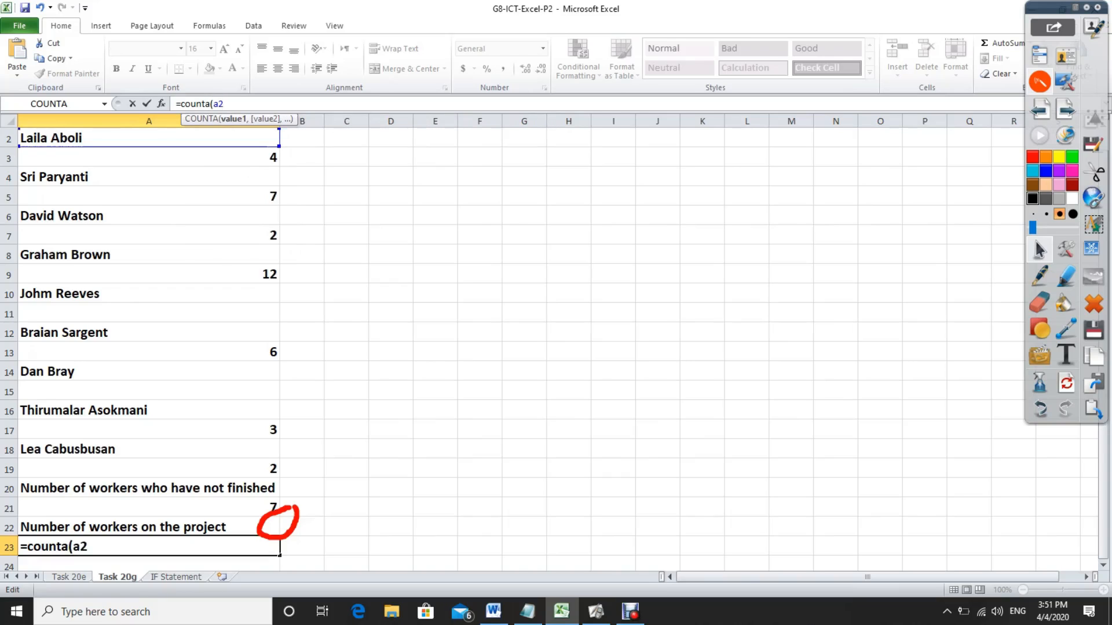
text(:a19)
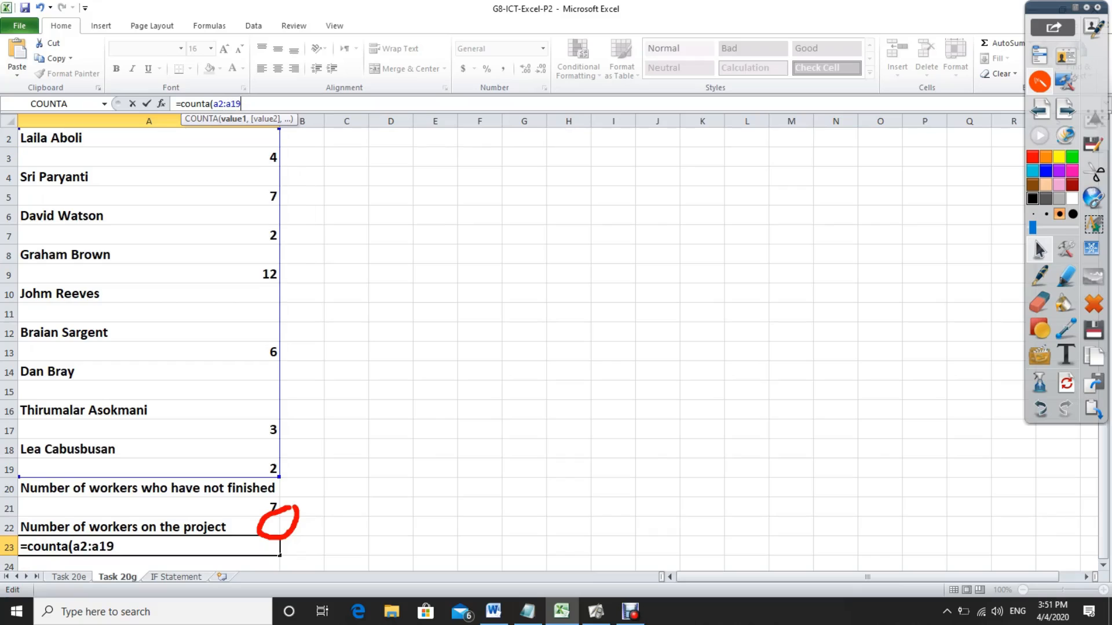
text()-)
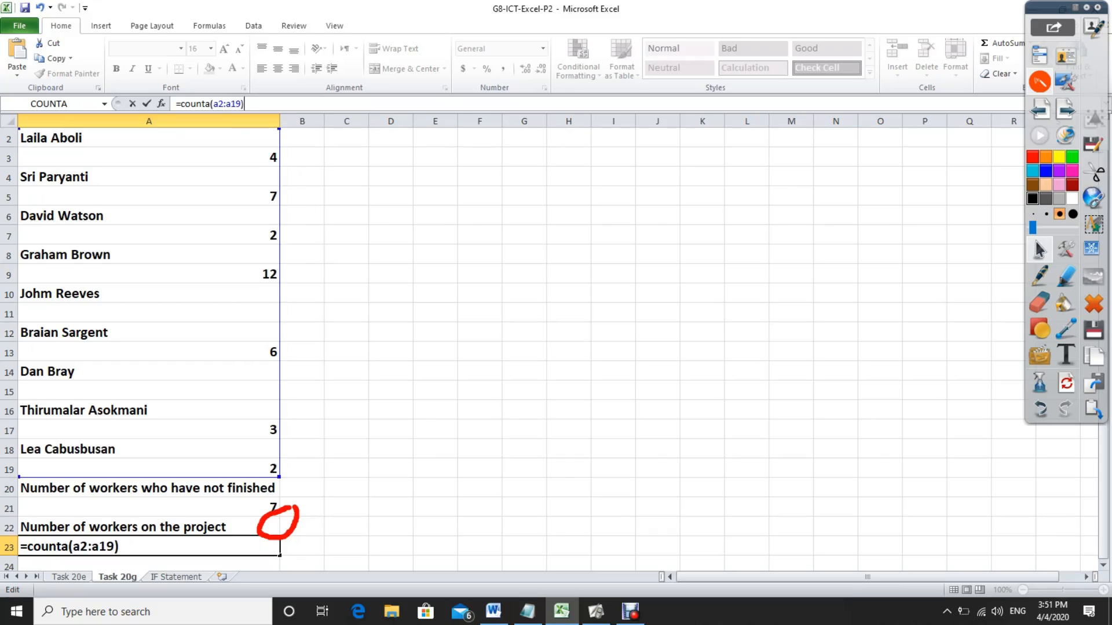
text(count)
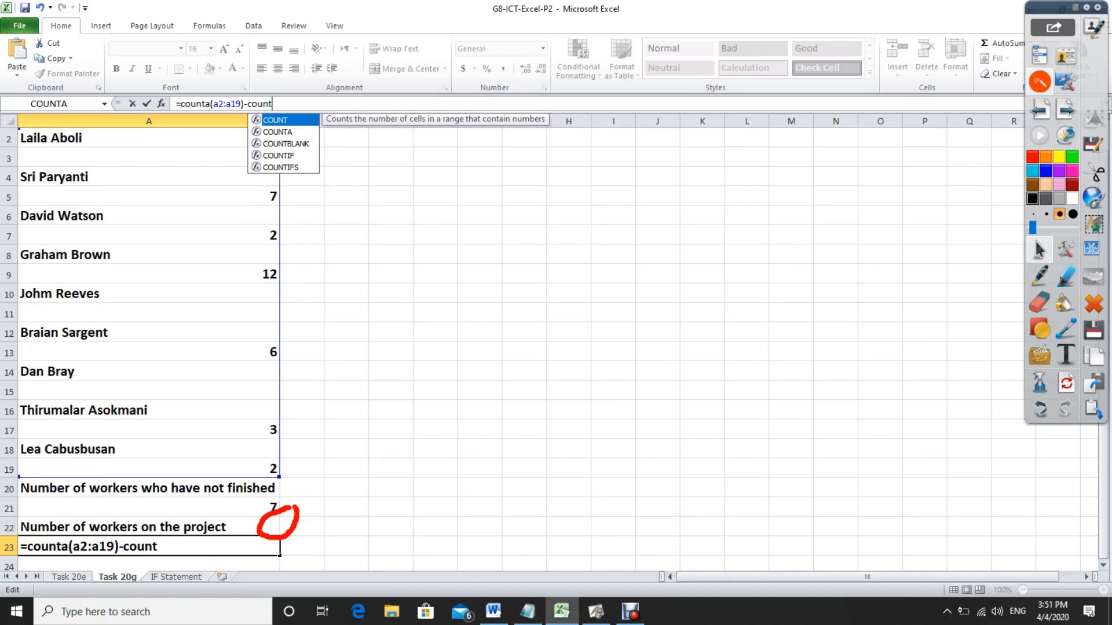
text((a2:a)
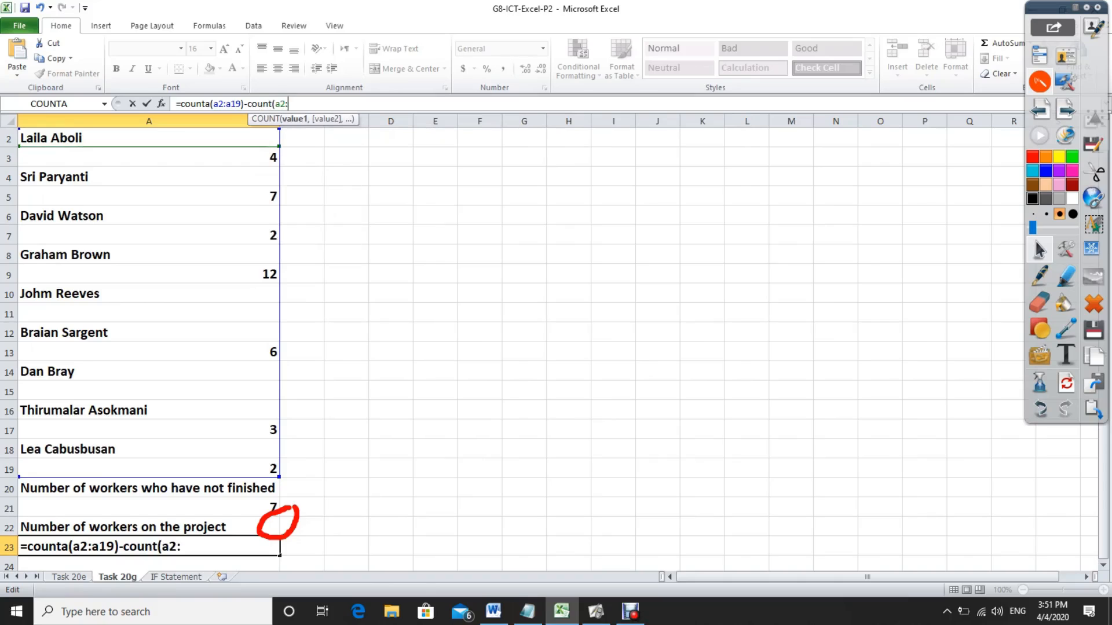
text(19))
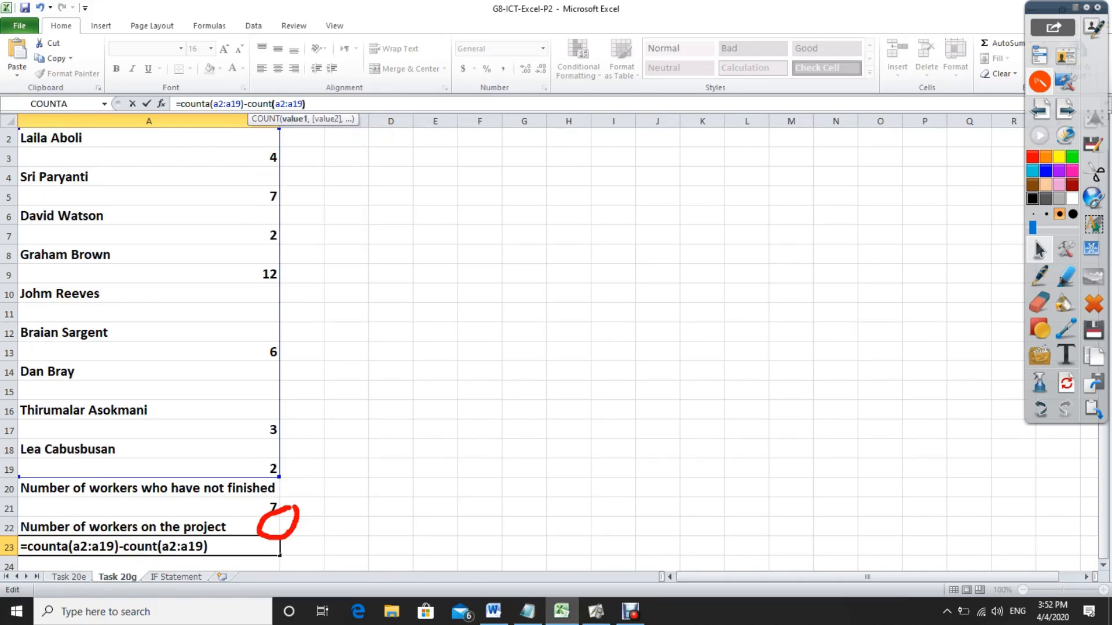
key(Return)
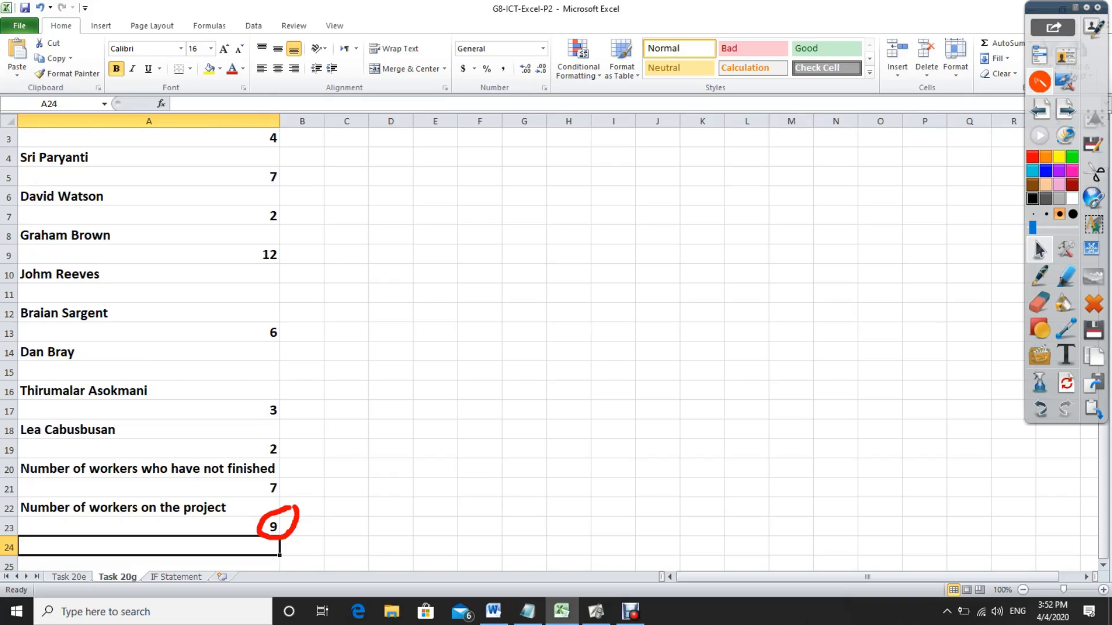
Step: Open the IF Statement worksheet and select cell D3, the first empty cell under Category
click(68, 578)
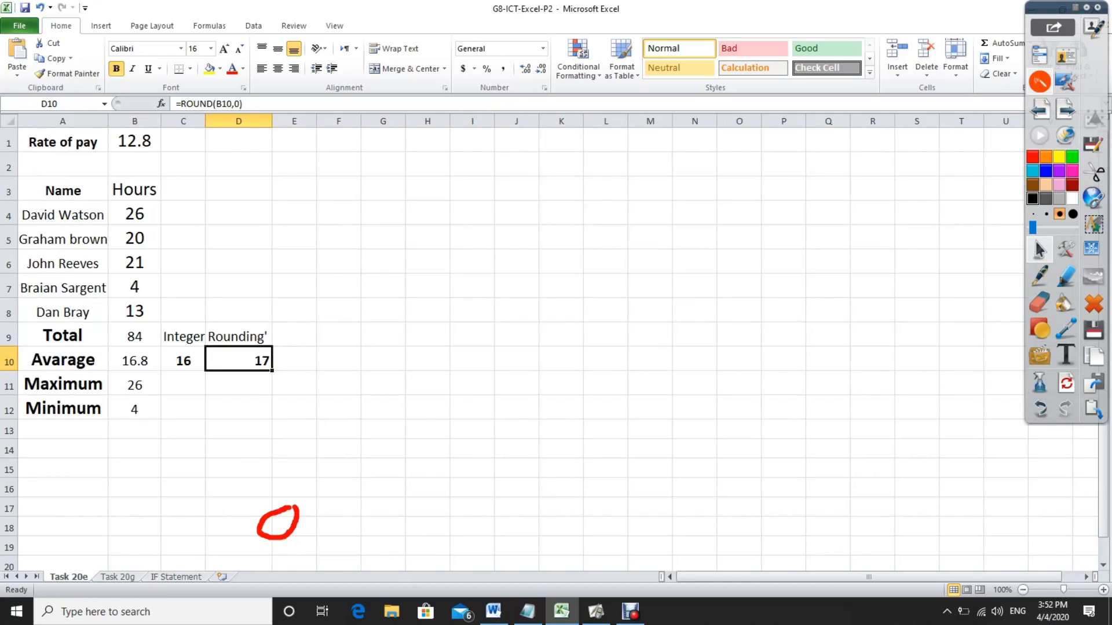
key(ctrl+Page_Down)
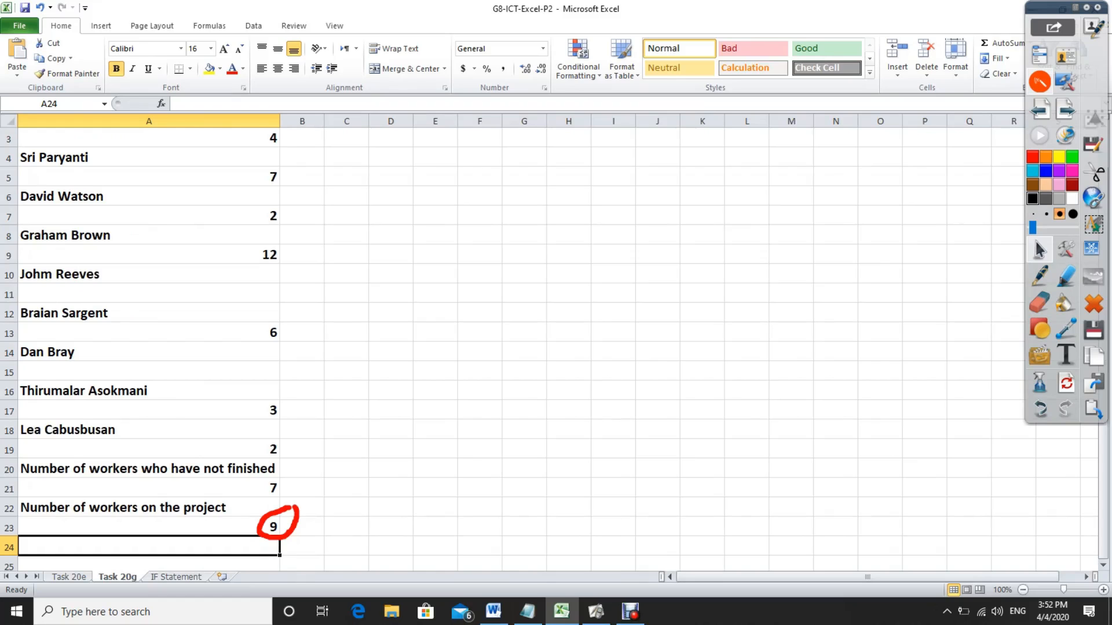
key(ctrl+Page_Down)
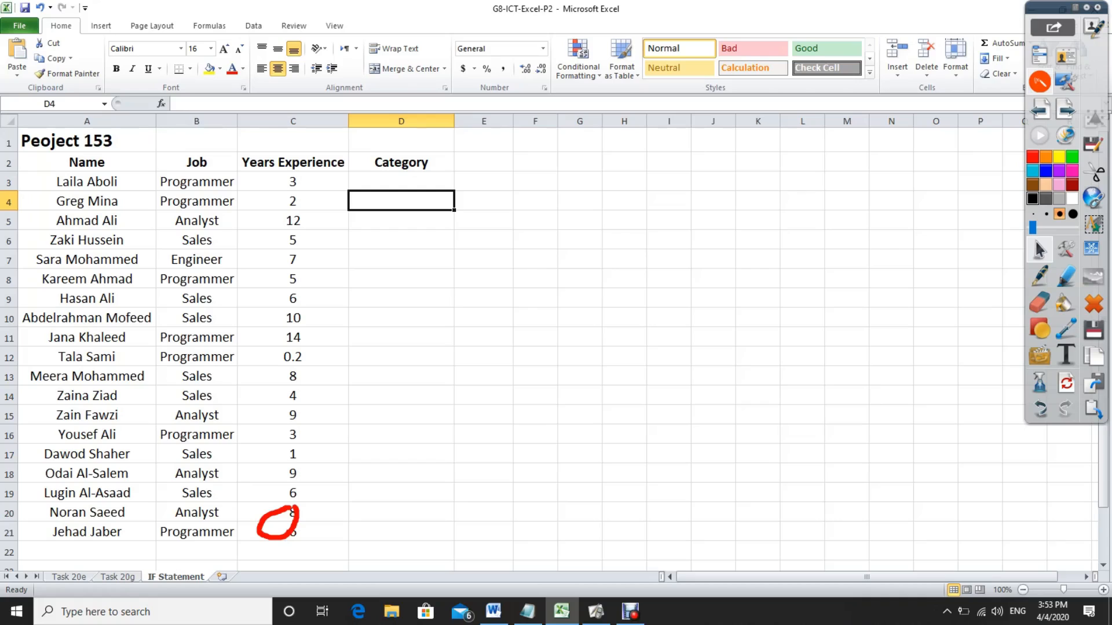
click(401, 141)
click(402, 162)
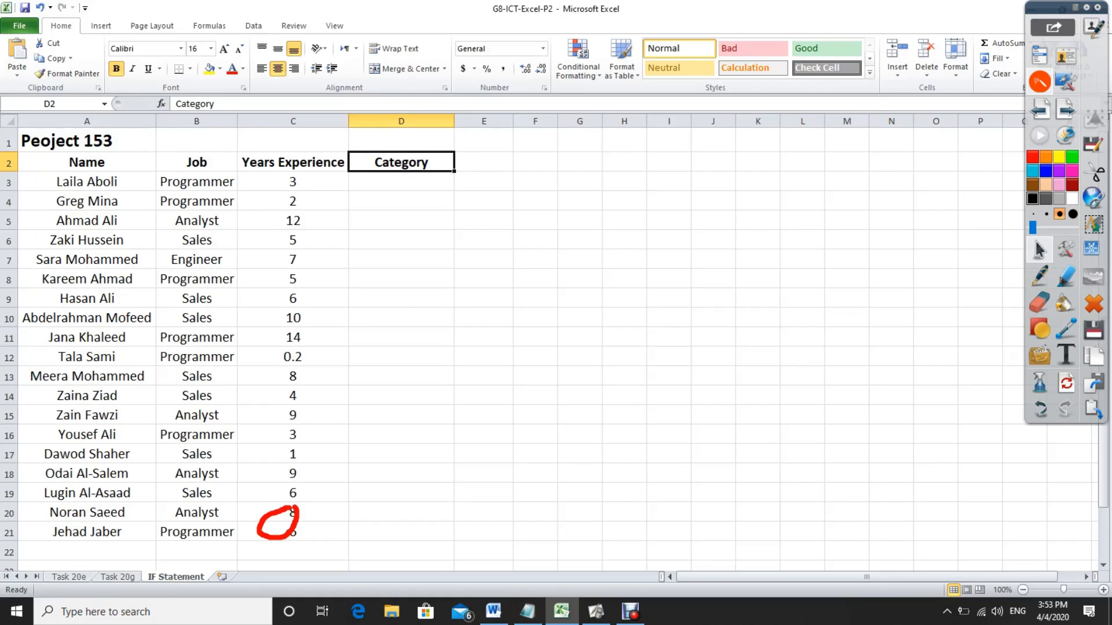
click(401, 182)
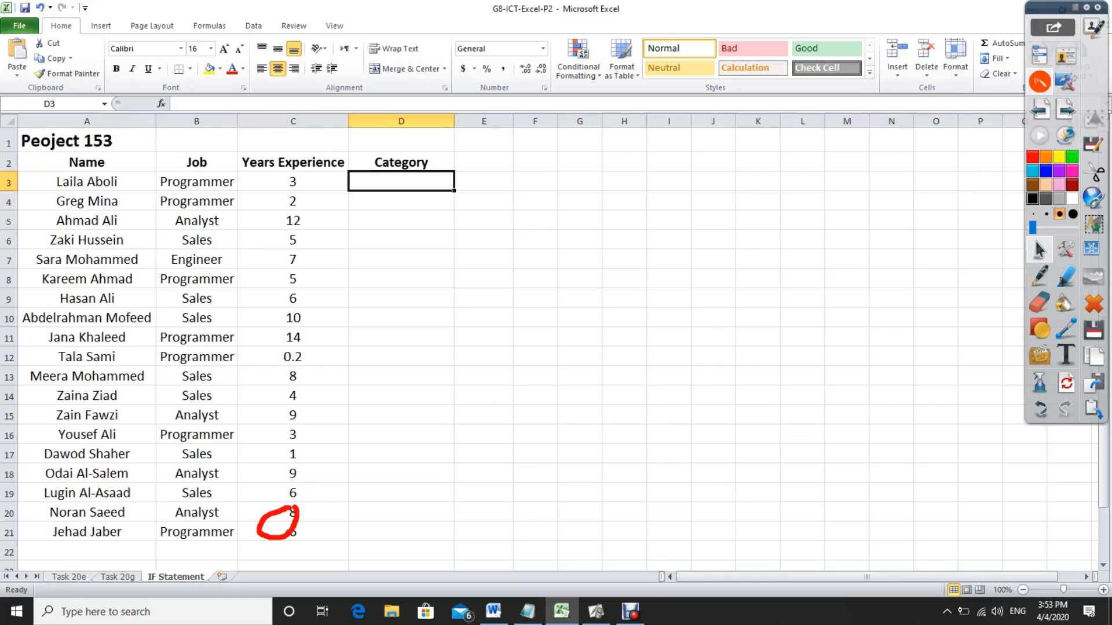
Step: Enter the formula =if(c3>=10,"Very Experienced","Not Experienced") in cell D3 of the Category column
click(179, 103)
text(=)
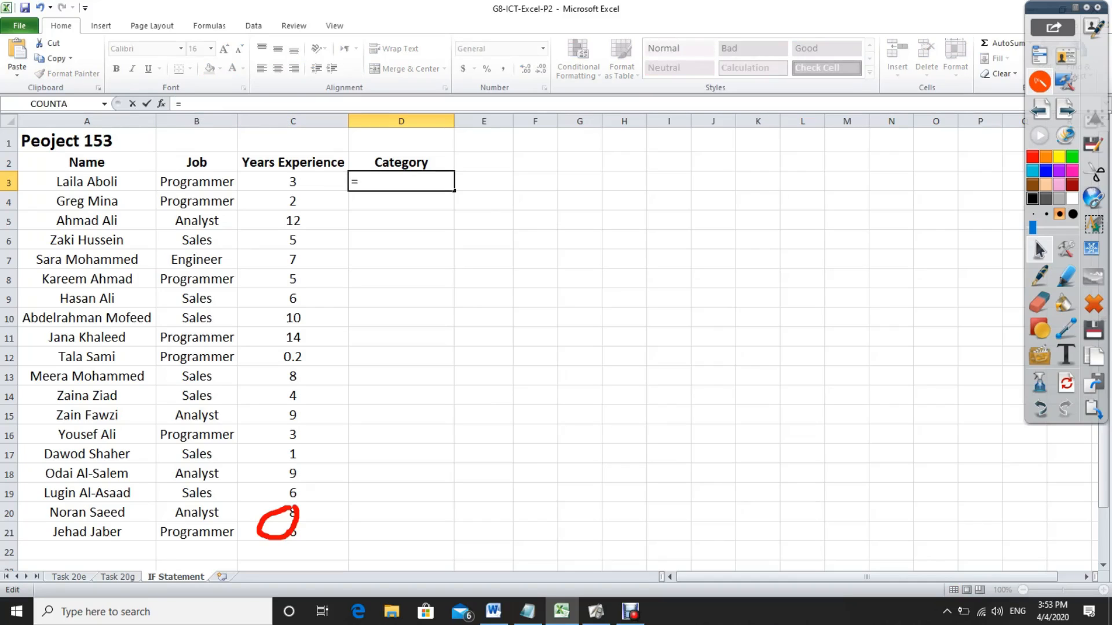
text(if)
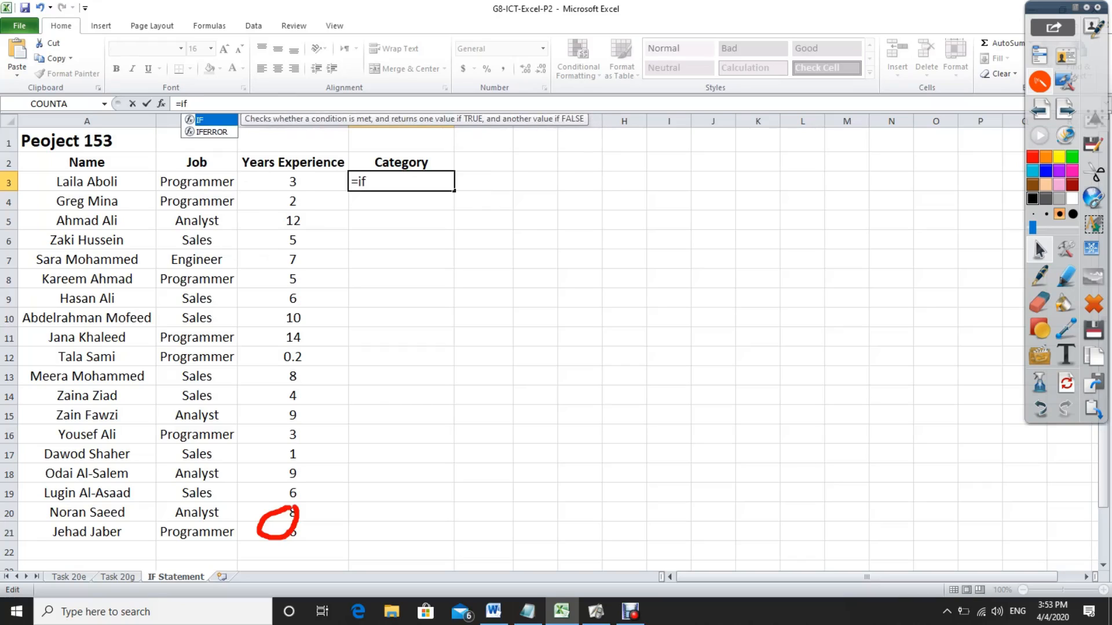
text(()
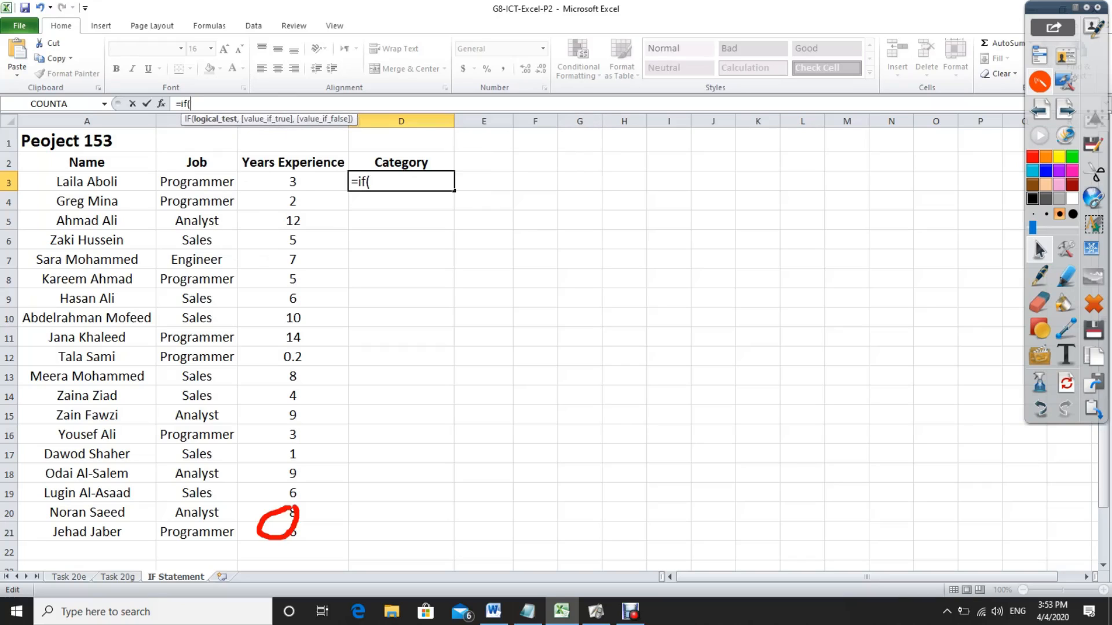
text(c3)
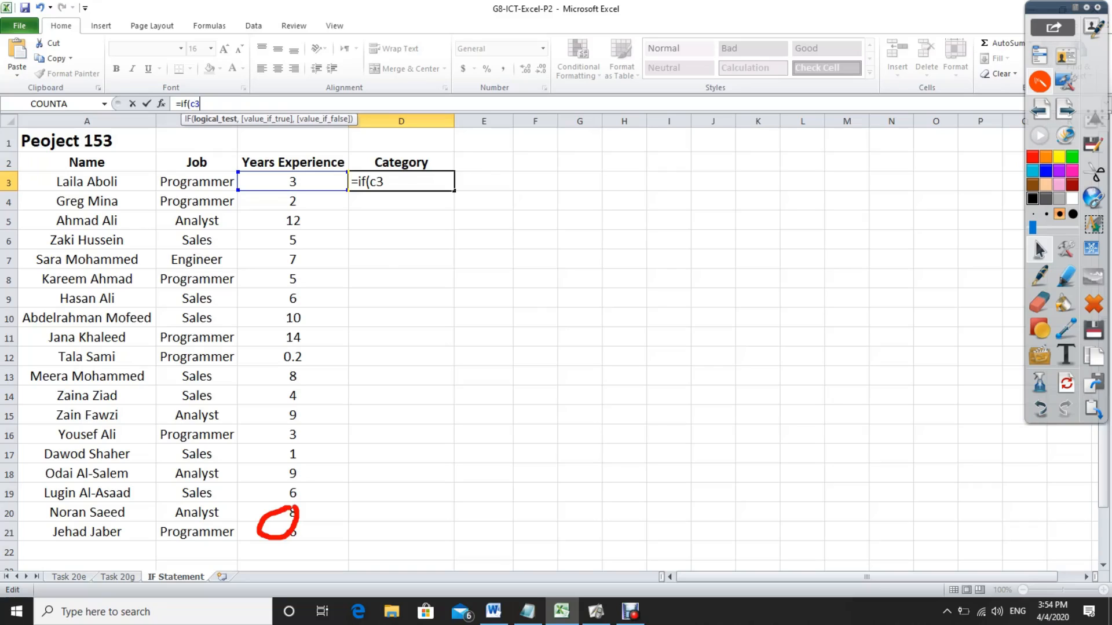
text(>=10,")
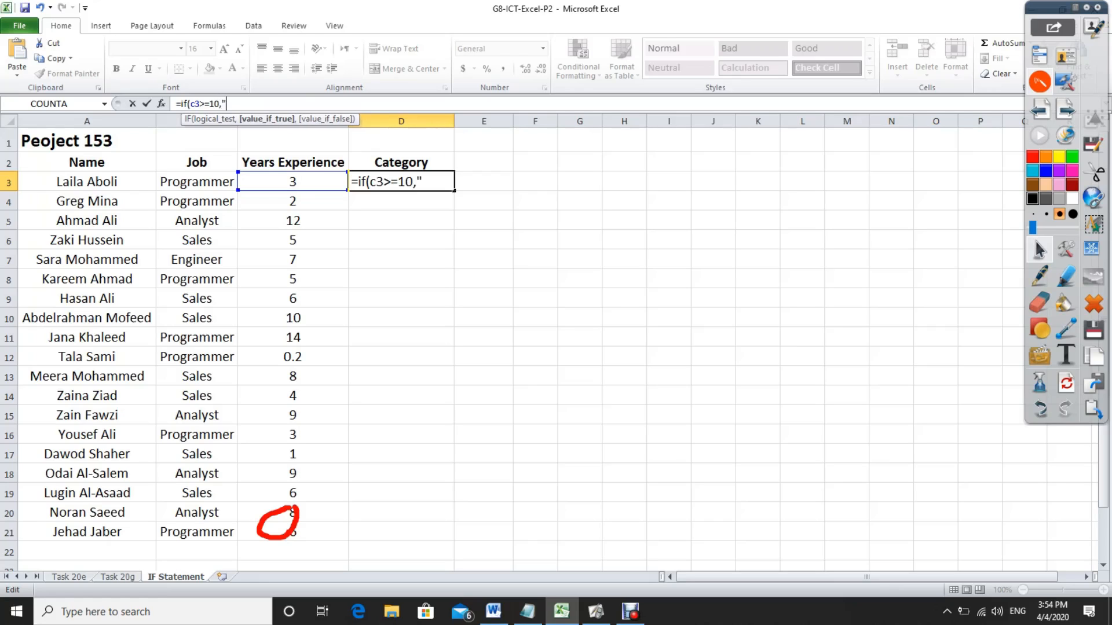
text(Very E)
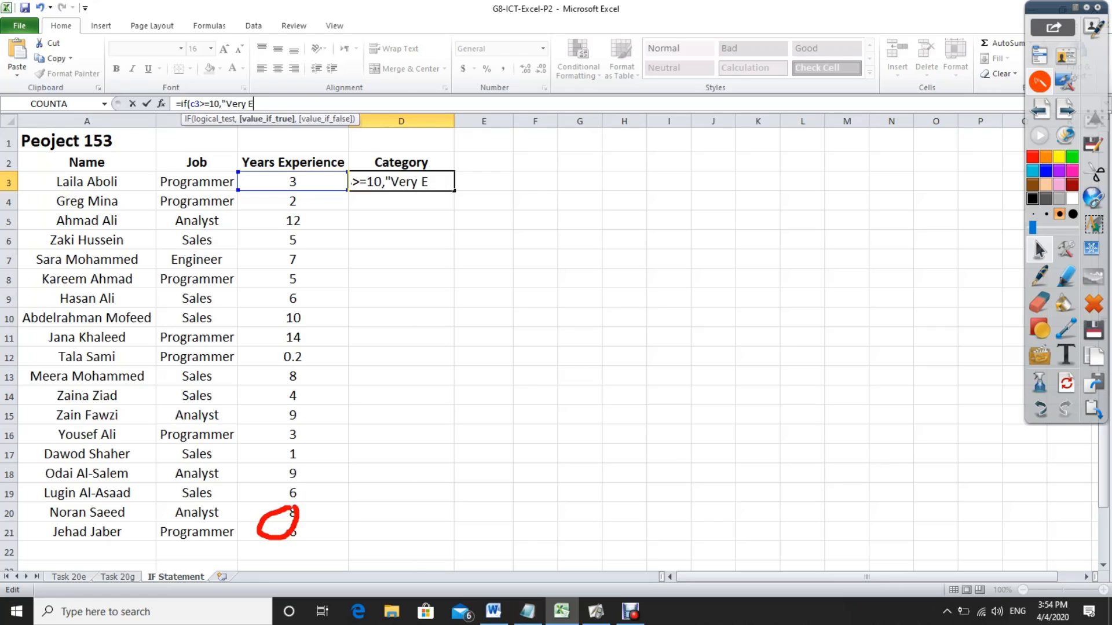
text(xperi)
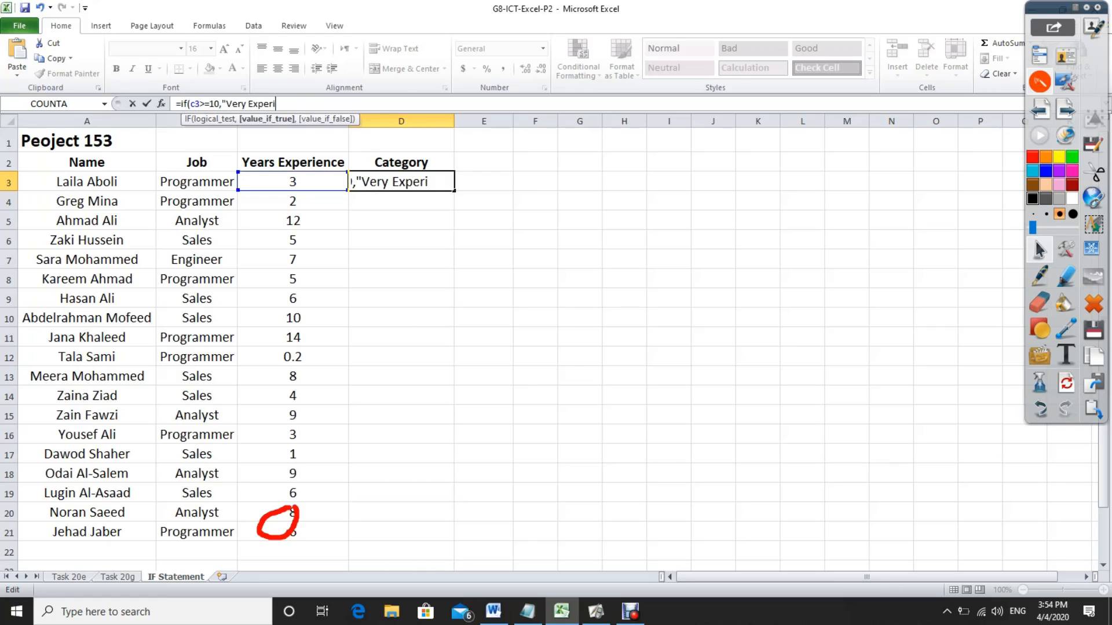
text(enced)
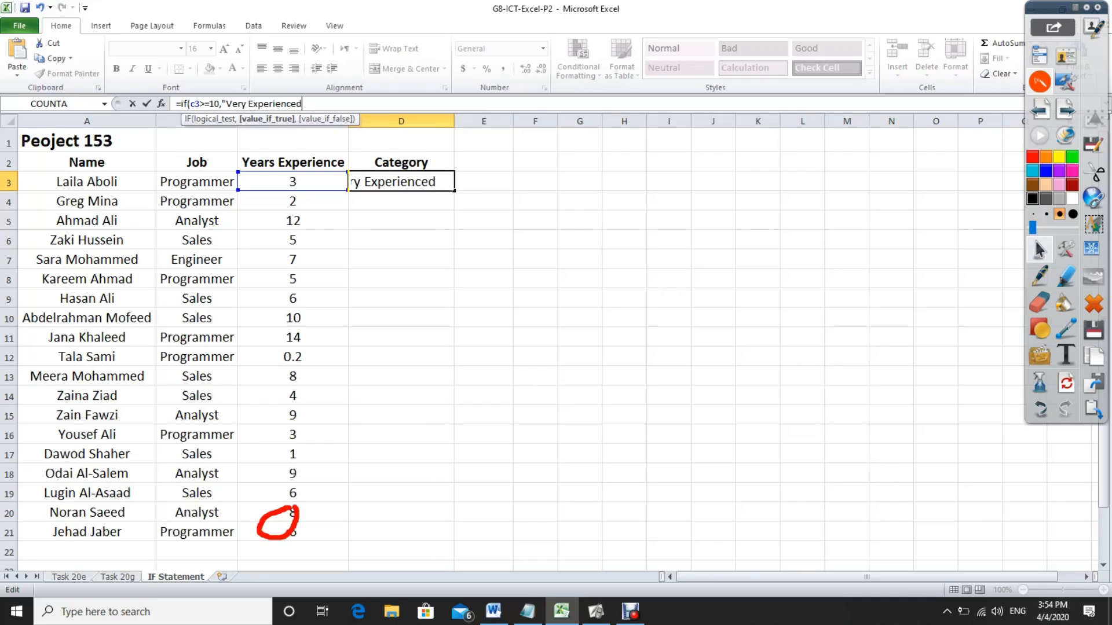
text(",)
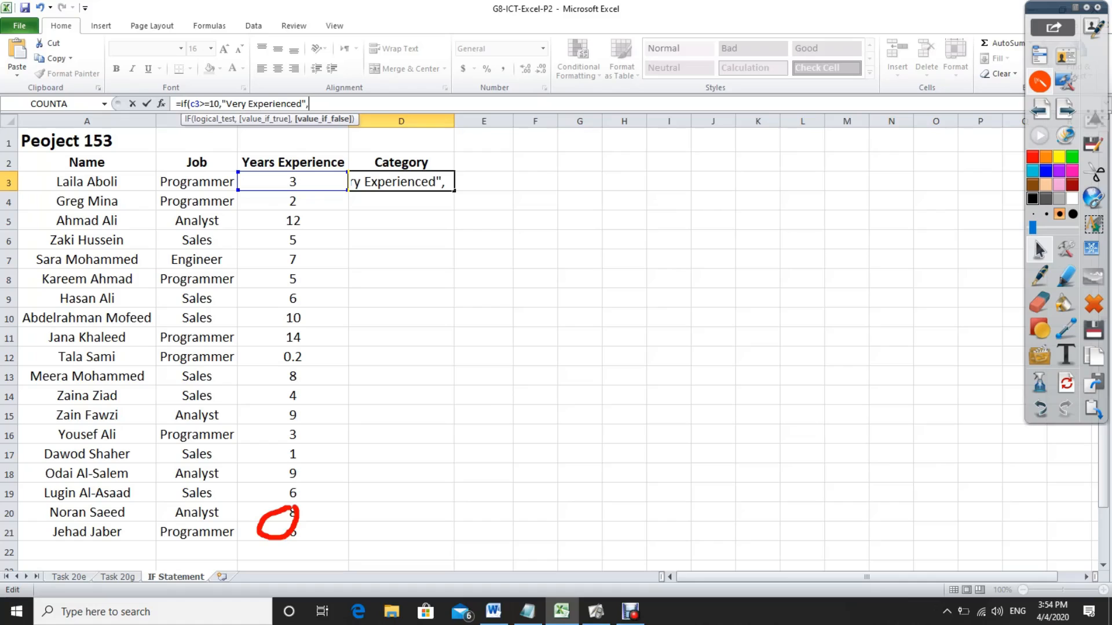
text("Not Exper)
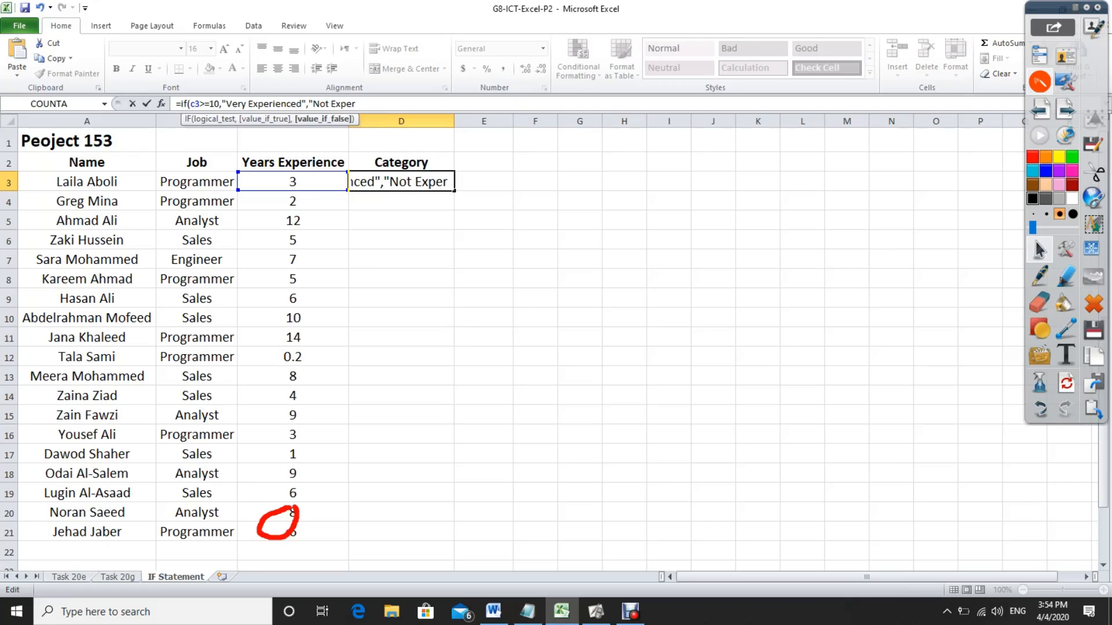
text(ienced)
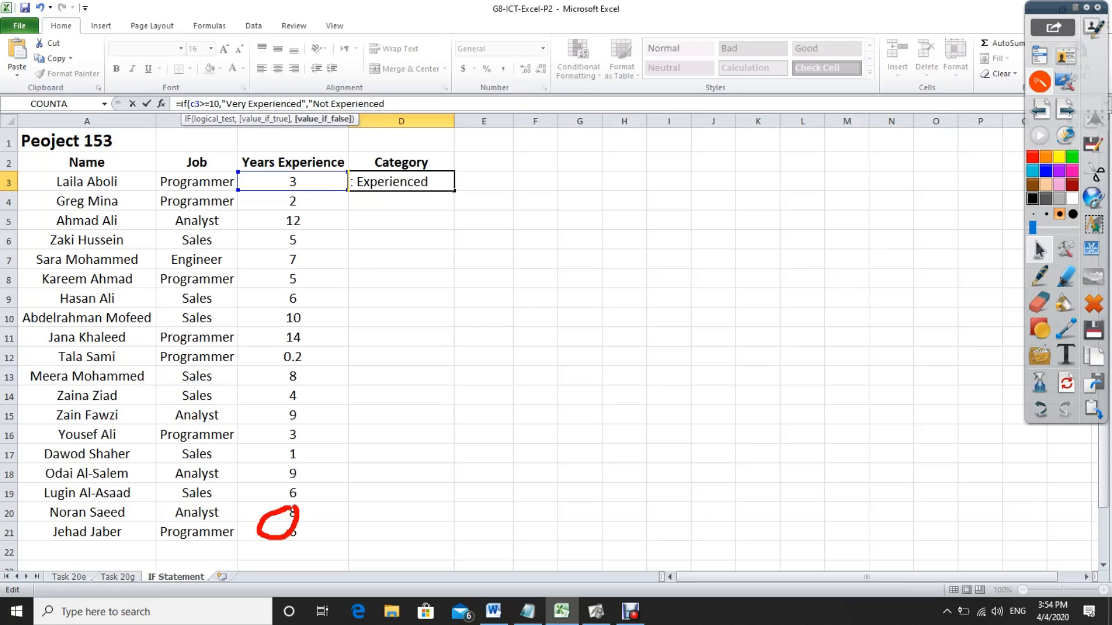
text(").)
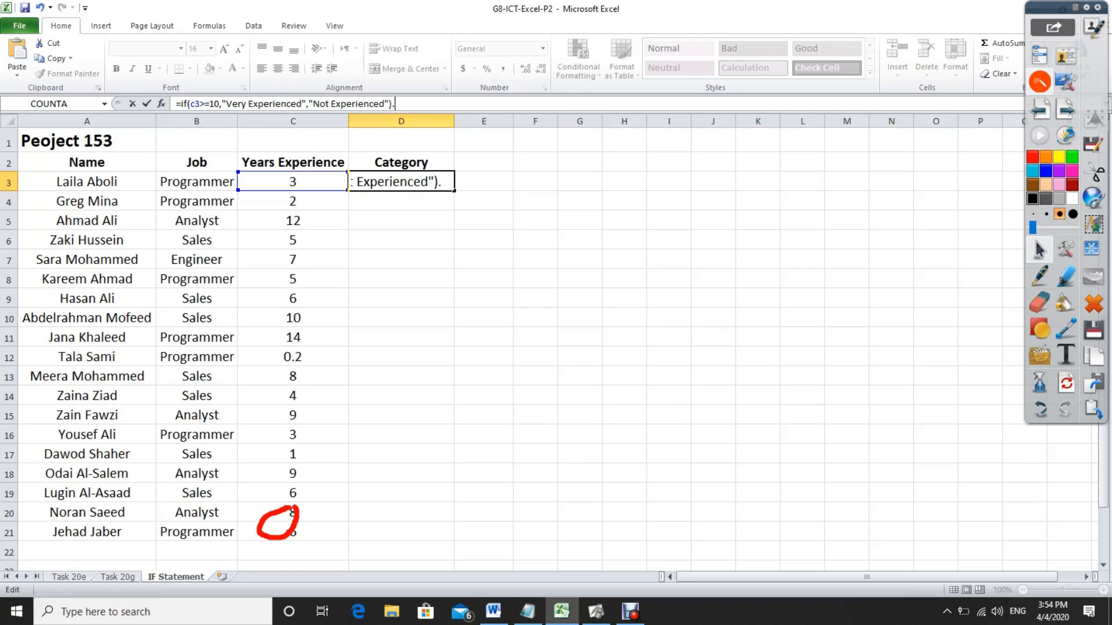
key(Return)
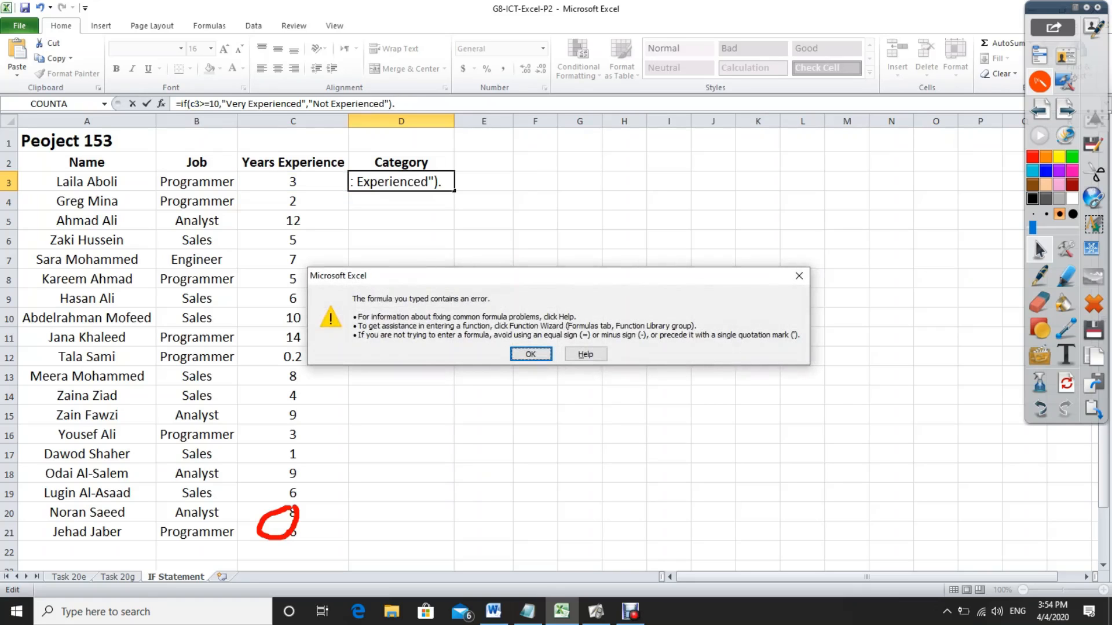
key(Return)
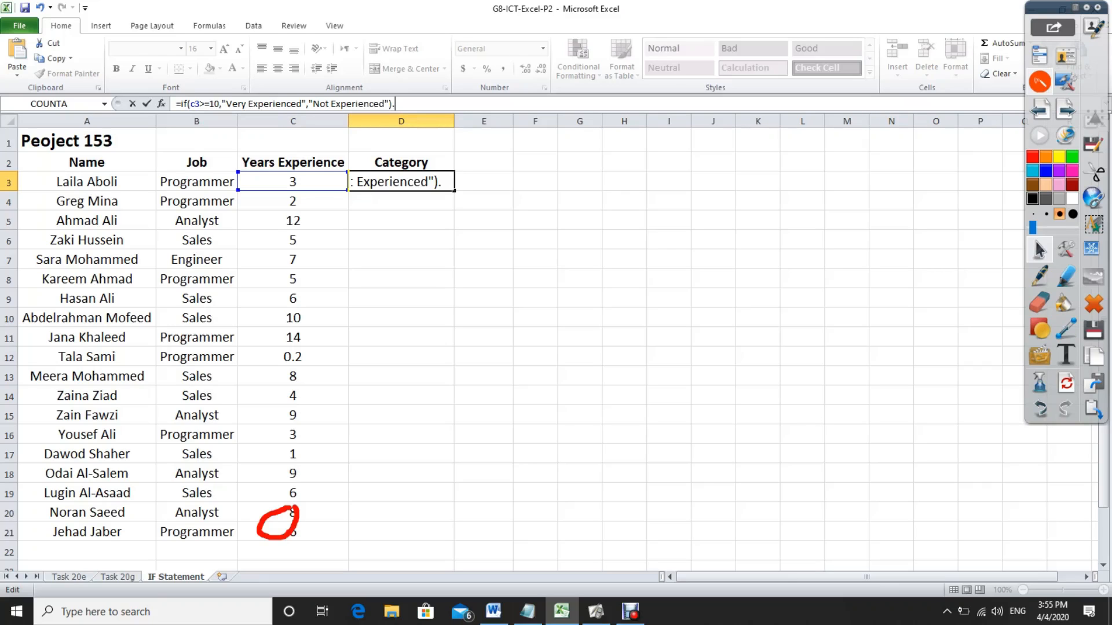
key(Return)
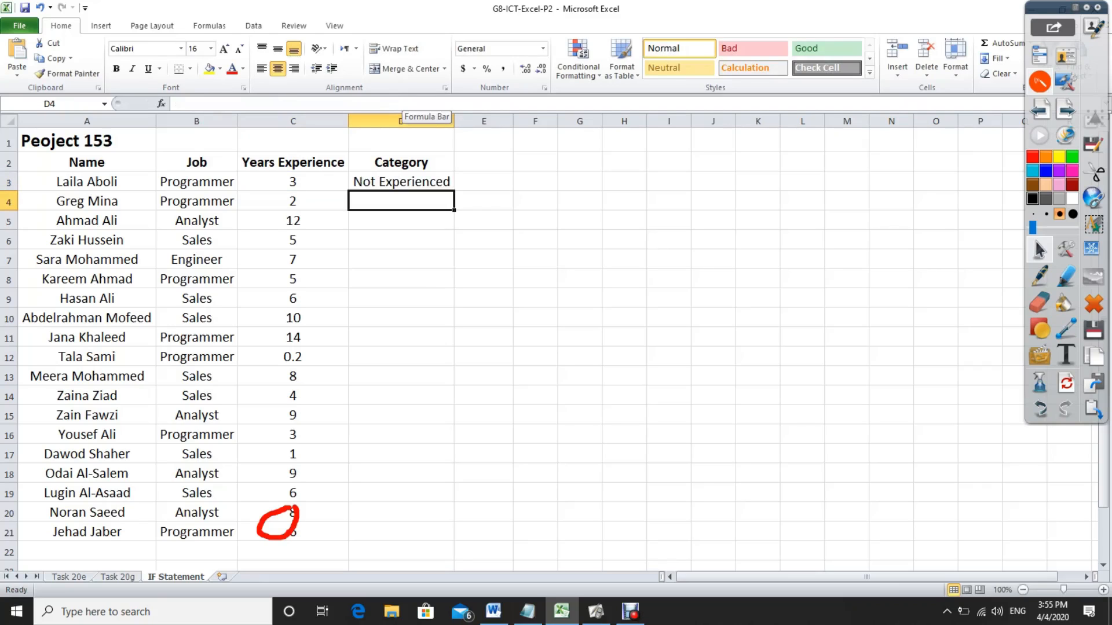
Step: Select cell D3 and circle its fill handle in red with the annotation pen, returning to the pointer tool
click(401, 259)
click(401, 201)
click(400, 181)
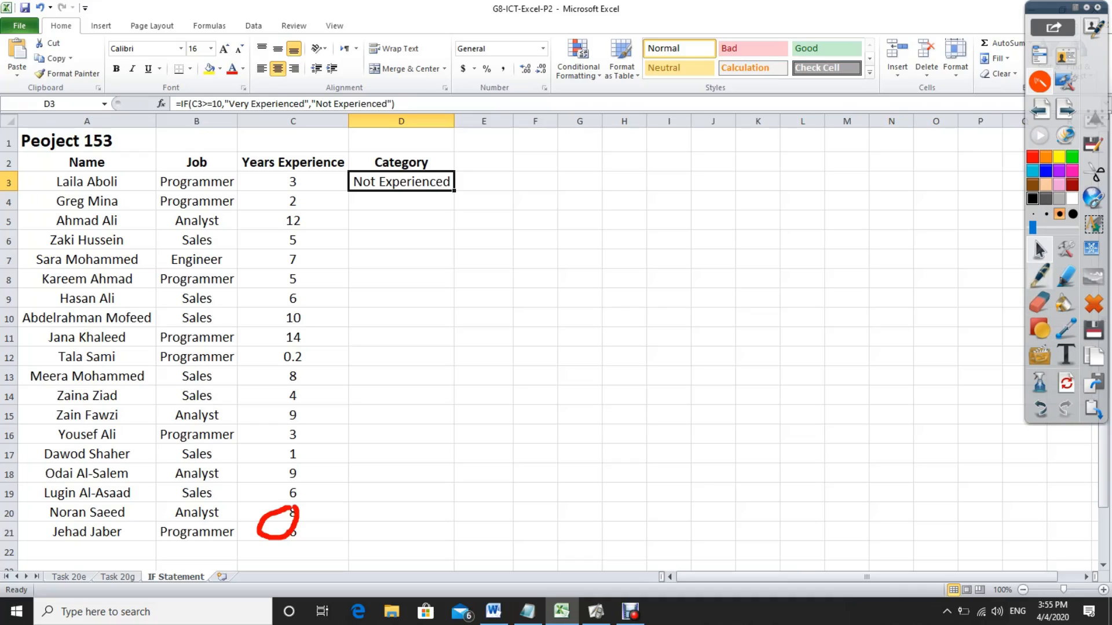
click(1040, 277)
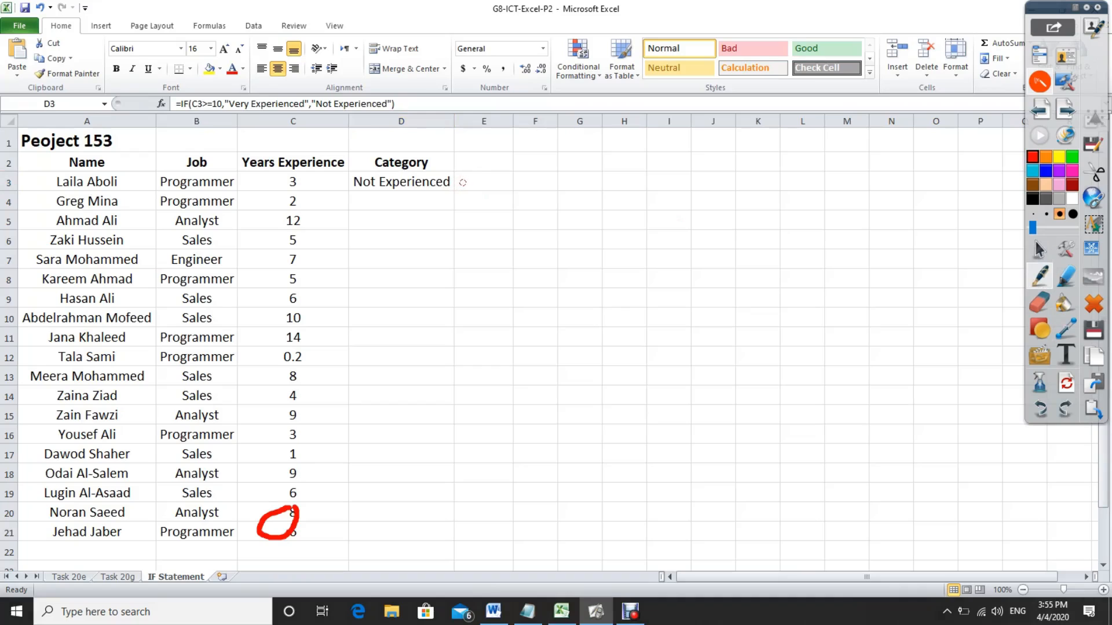
mouse_move(464, 183)
mouse_down()
mouse_move(450, 201)
mouse_move(460, 188)
mouse_up()
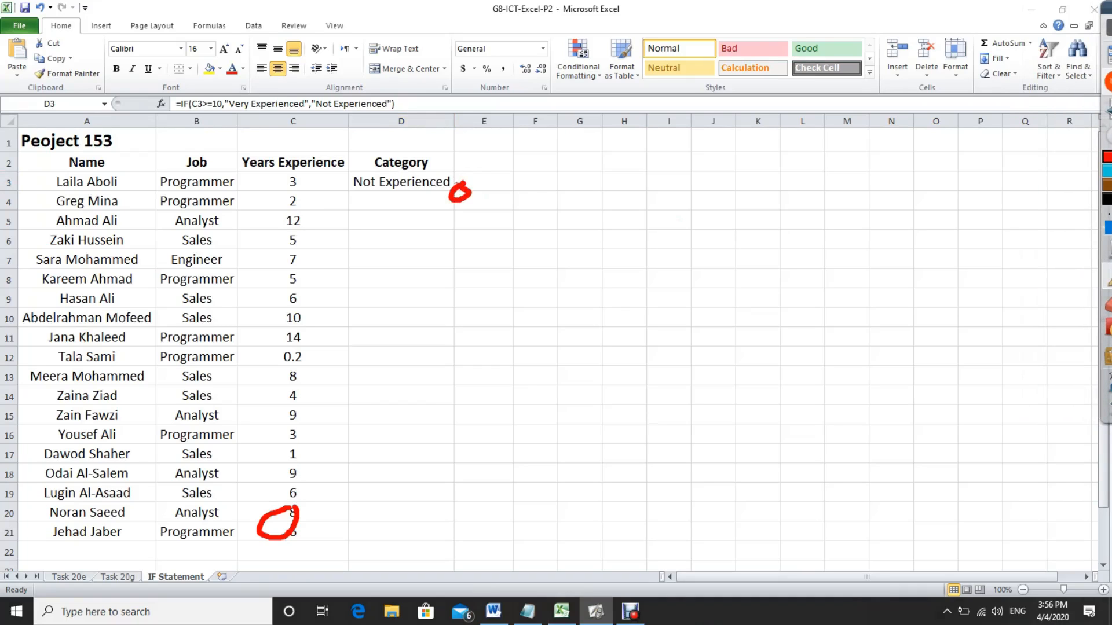
mouse_move(1105, 227)
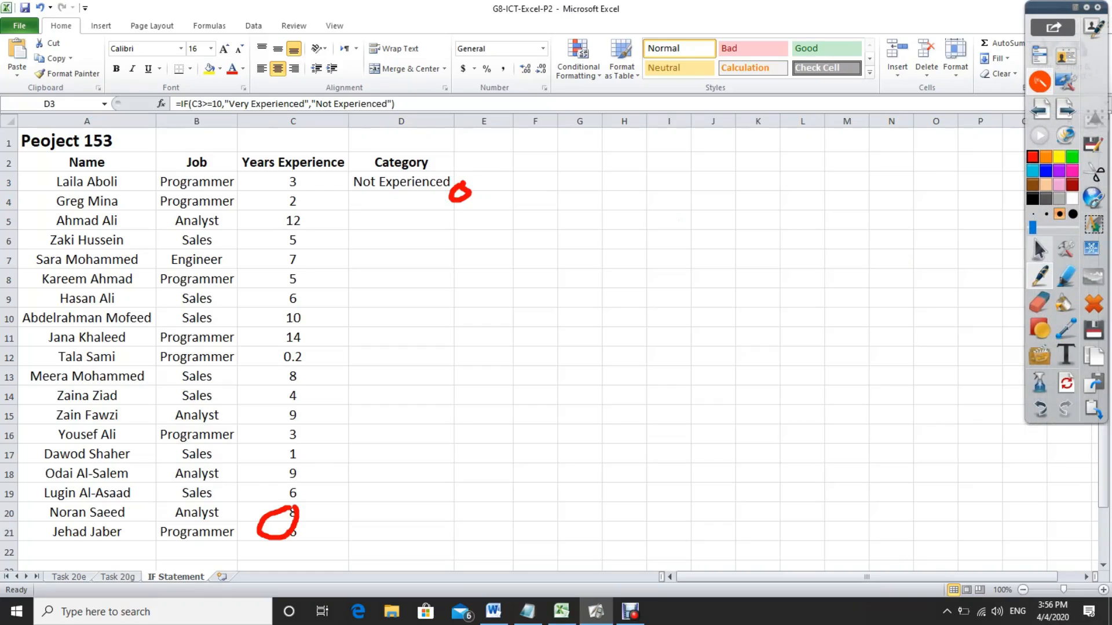
click(1040, 250)
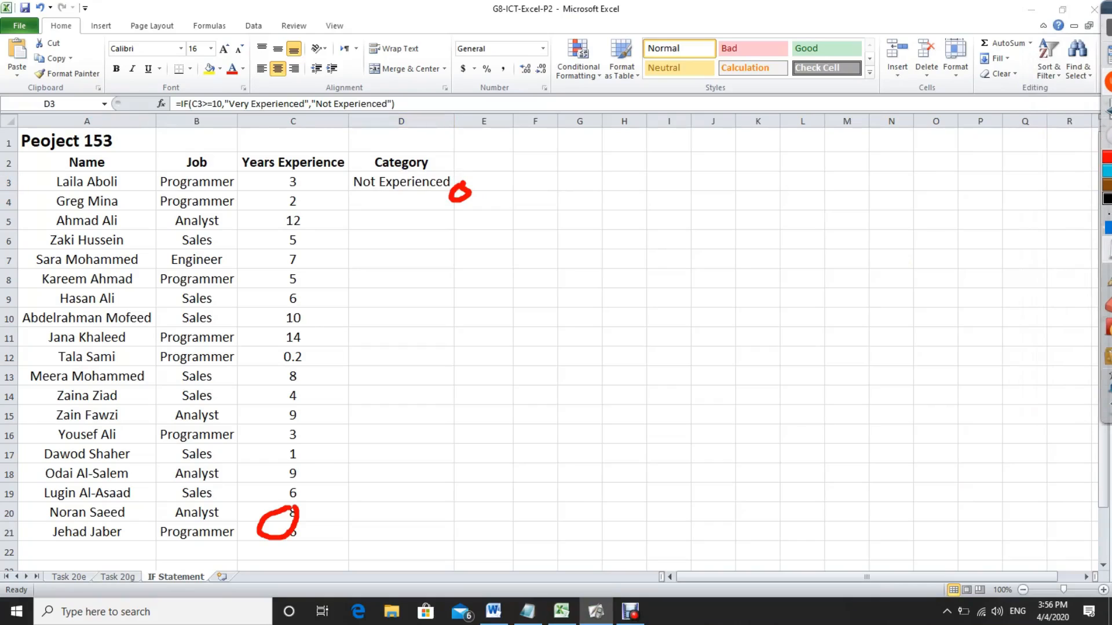
Step: Fill the IF formula from cell D3 down the Category column to cell D21
drag(456, 192, 454, 539)
click(402, 181)
click(536, 434)
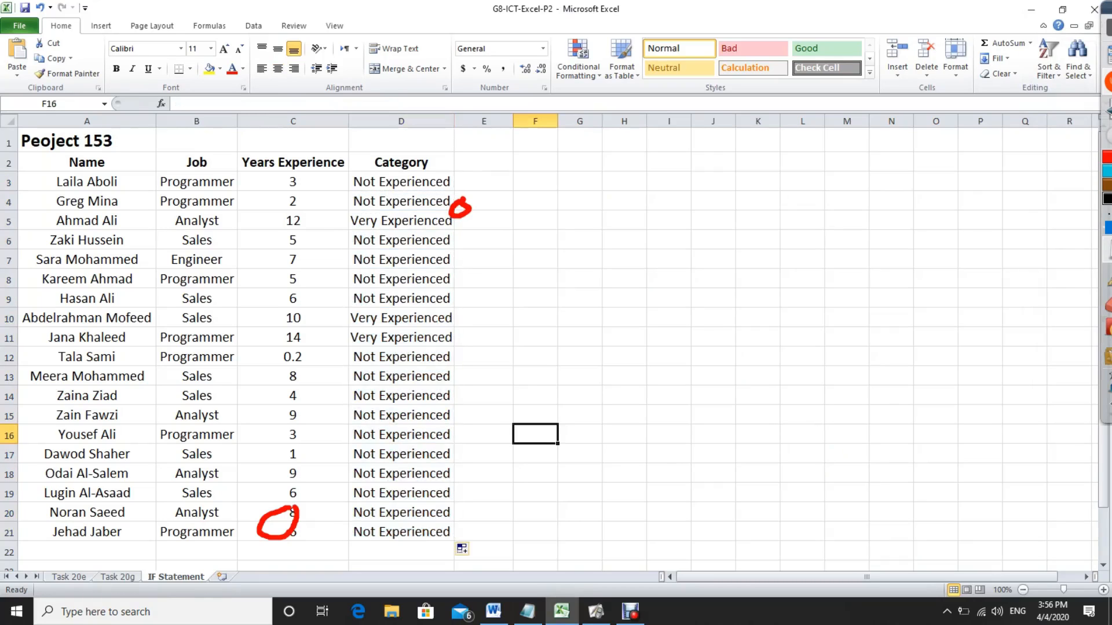
Step: Autofit the width of column D to its category texts and review the filled rows
double_click(454, 121)
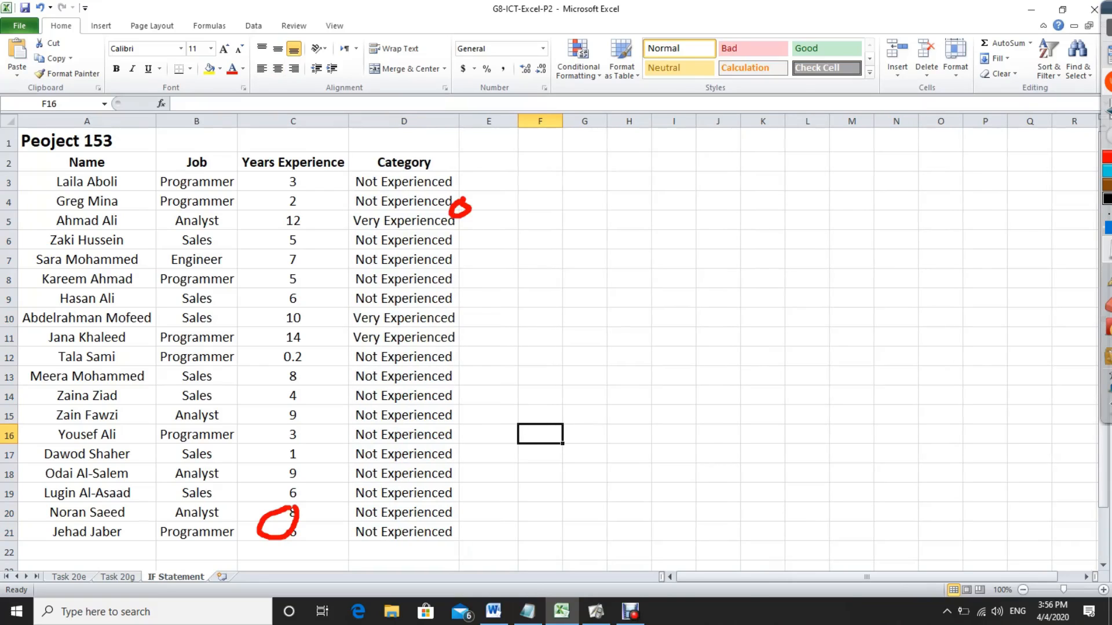
scroll(550, 347, down, 3)
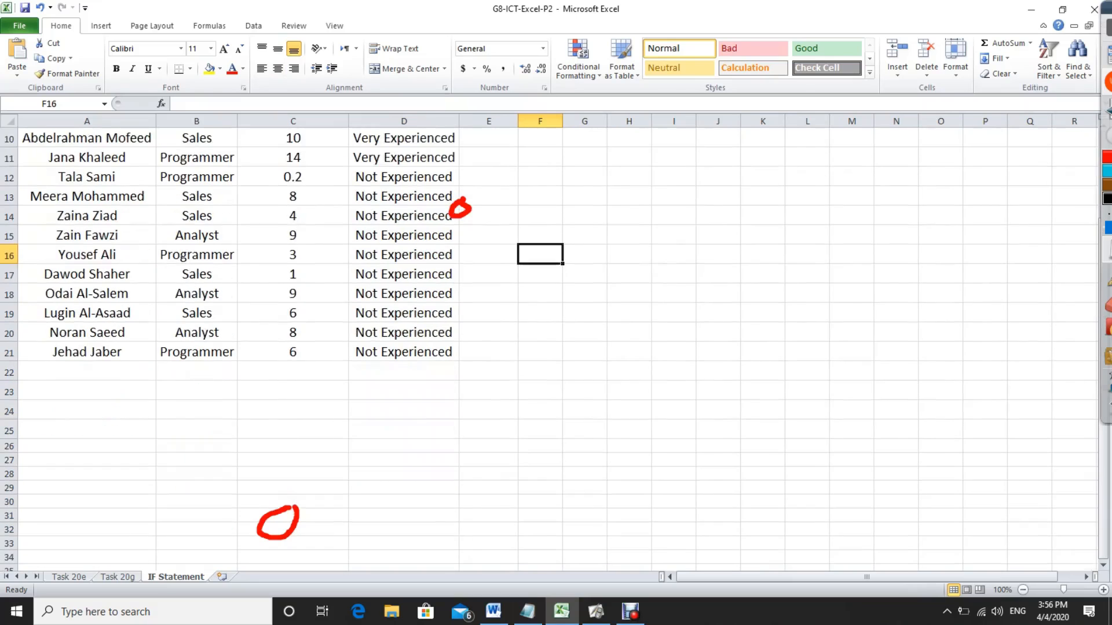
scroll(550, 347, up, 3)
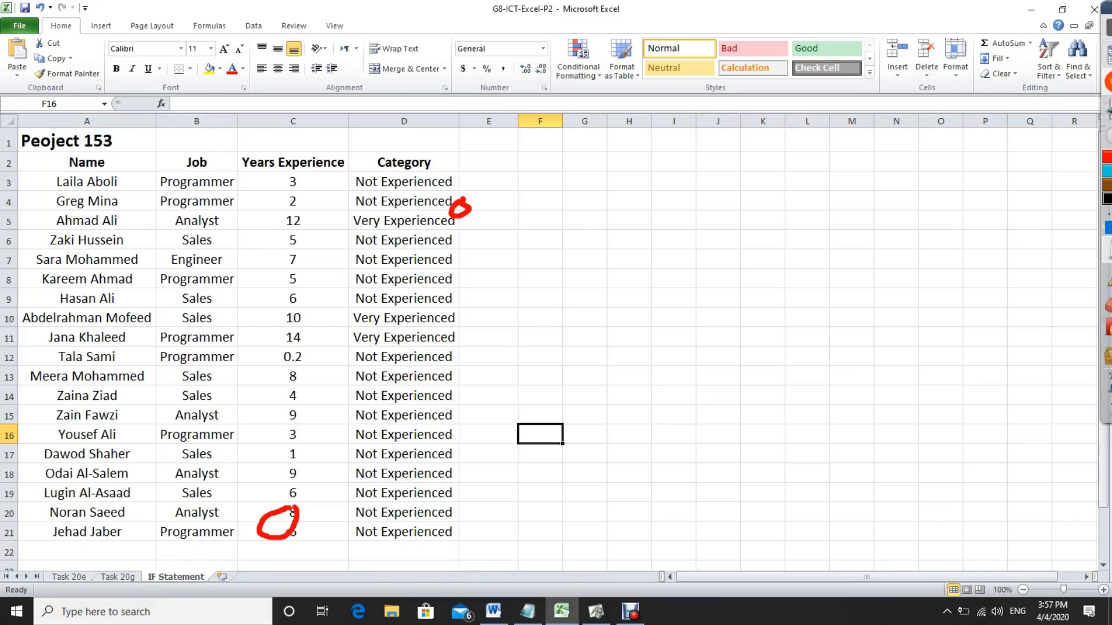
Step: Delete the category formulas in D3:D21 and erase both red circles drawn on the worksheet
drag(404, 182, 403, 531)
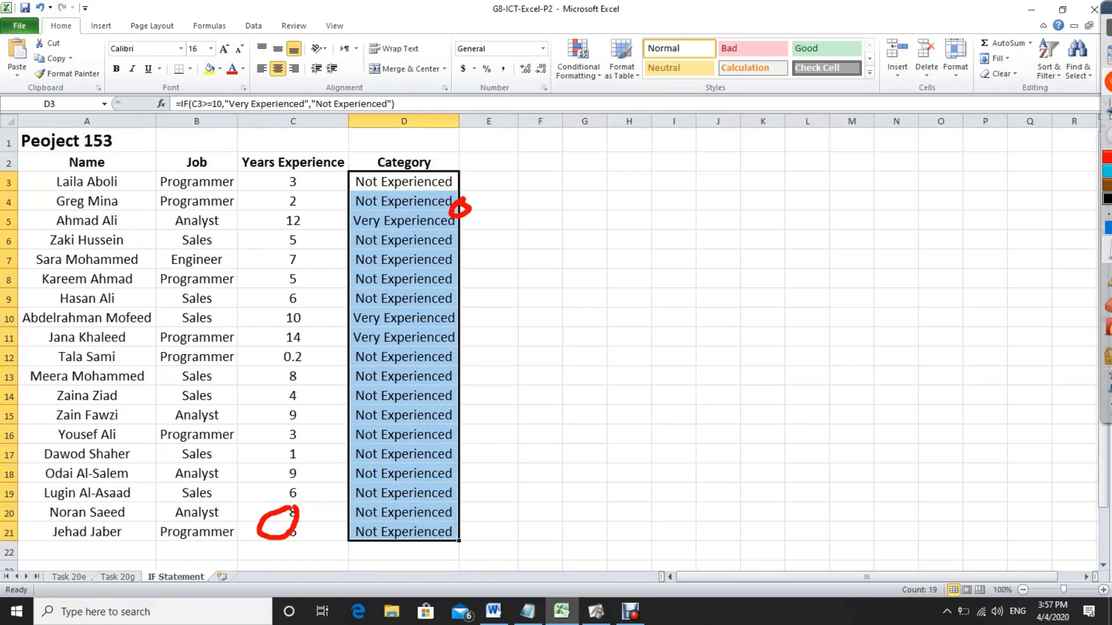
key(Delete)
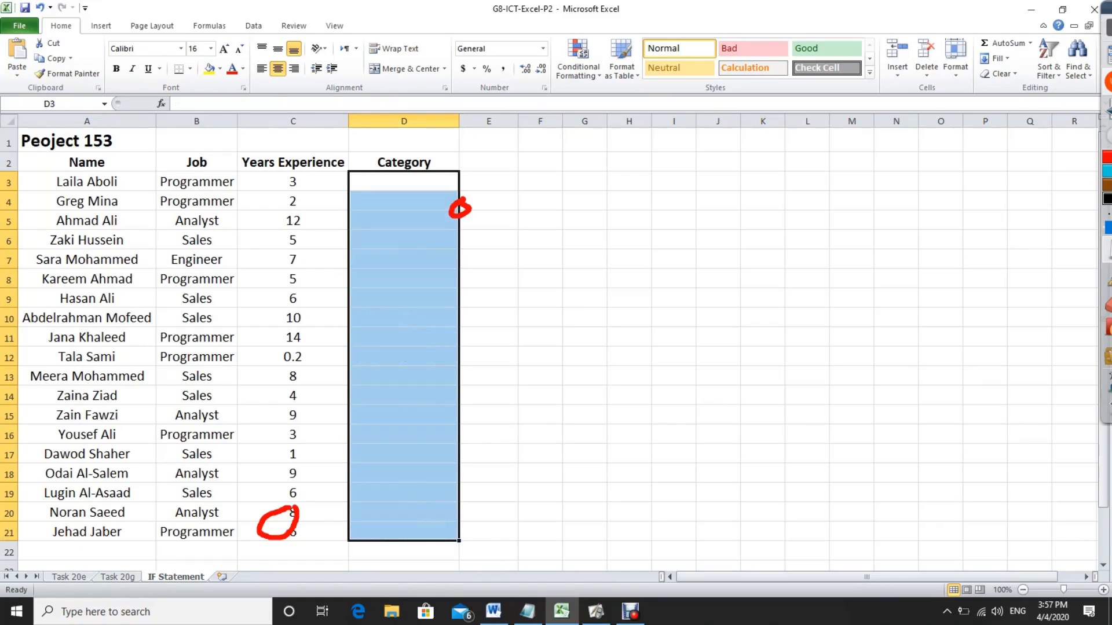
mouse_move(1106, 251)
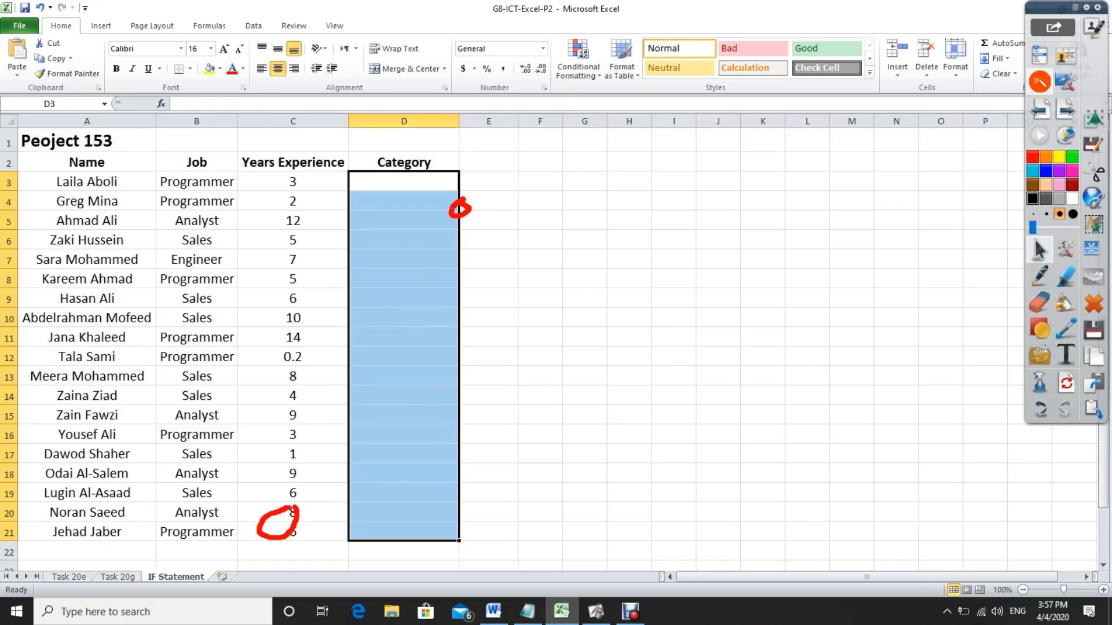
click(1040, 303)
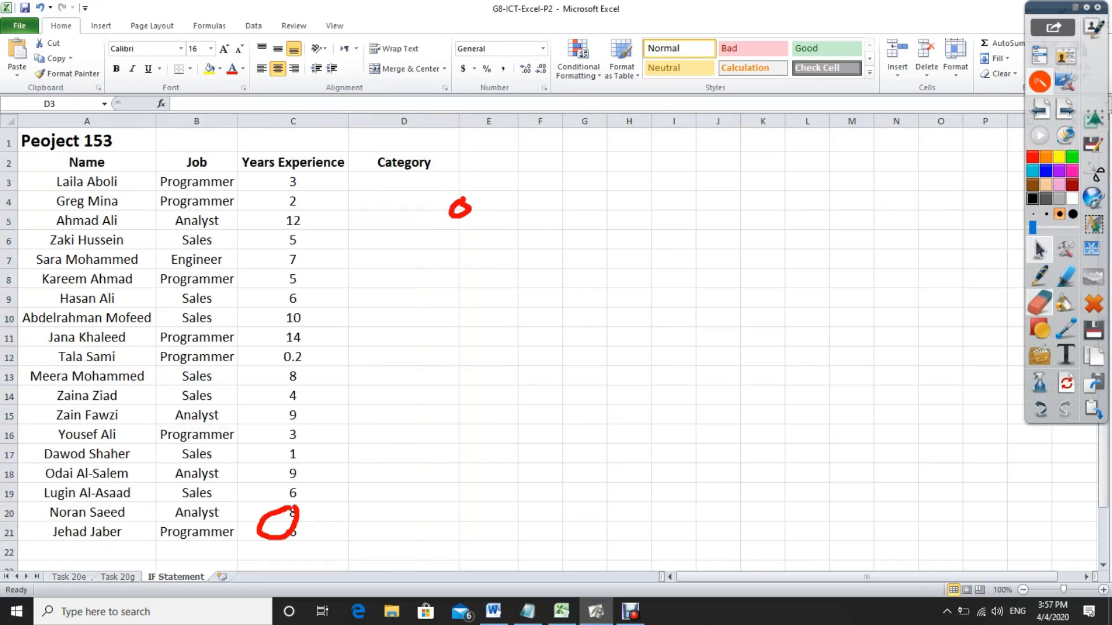
drag(476, 216, 447, 216)
drag(293, 512, 273, 541)
click(1040, 250)
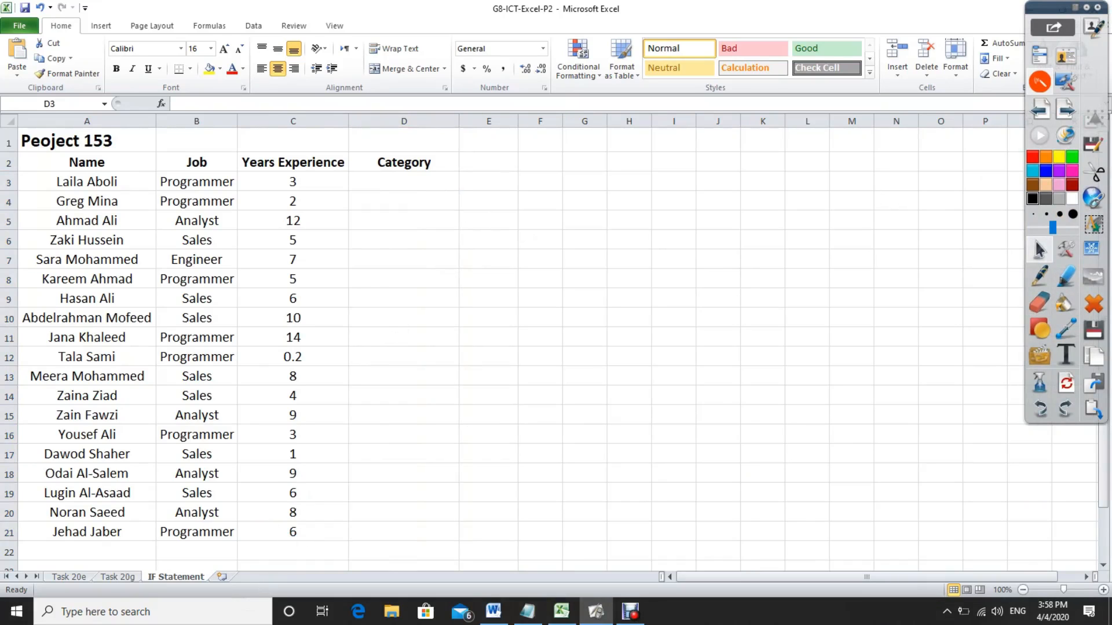
Step: Begin an IF formula in cell D3 that returns "Very experienced" when c3>=10, leaving the false argument open
click(404, 182)
click(403, 182)
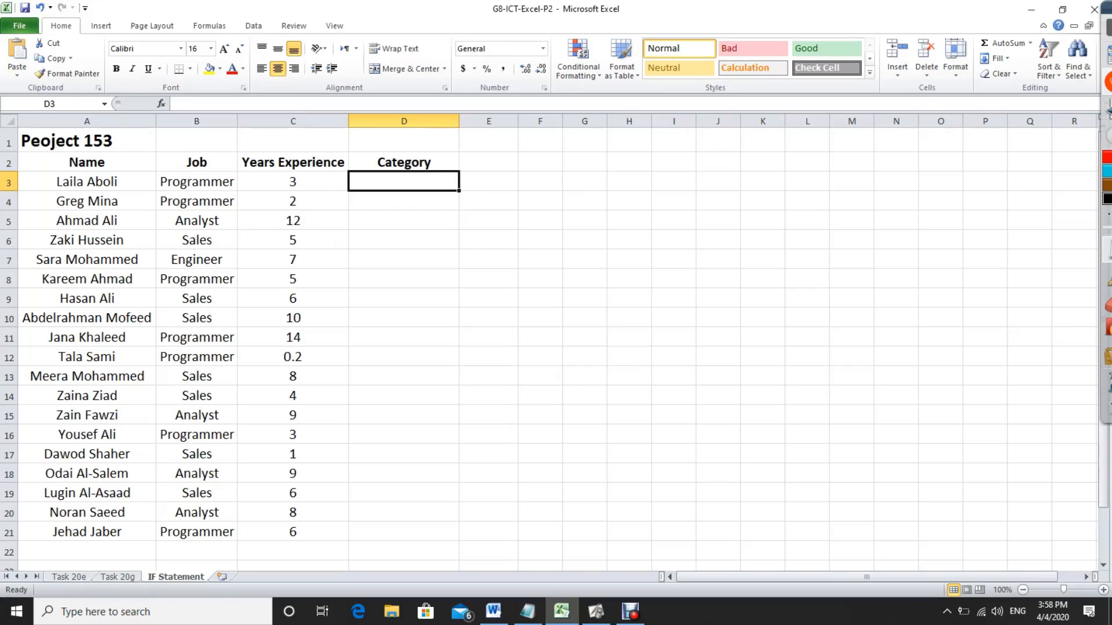
click(177, 104)
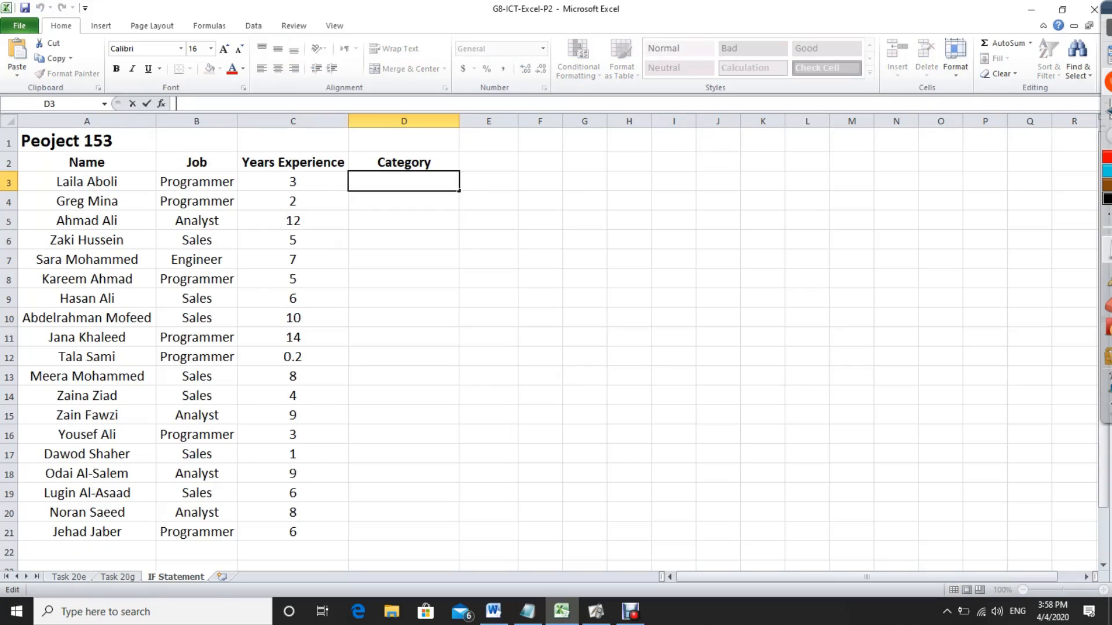
text(=)
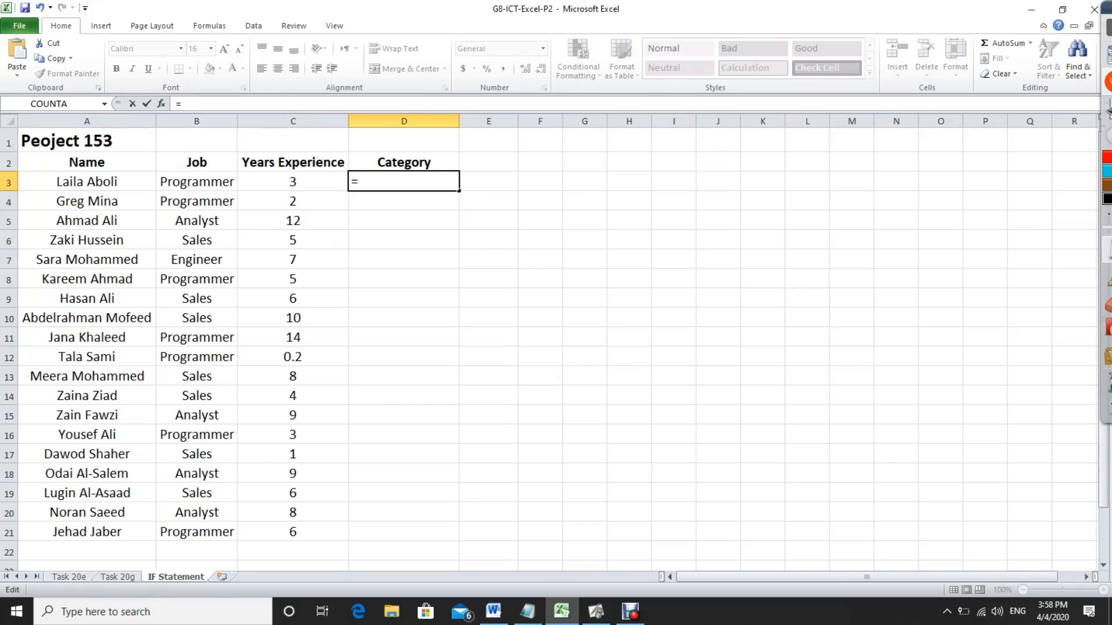
text(if)
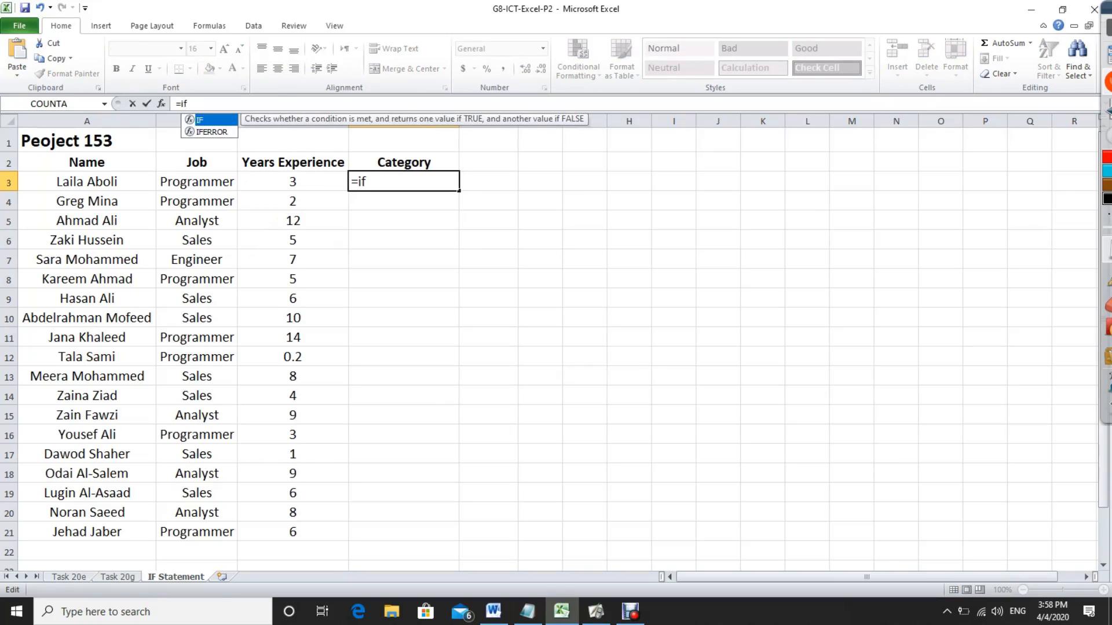
text(()
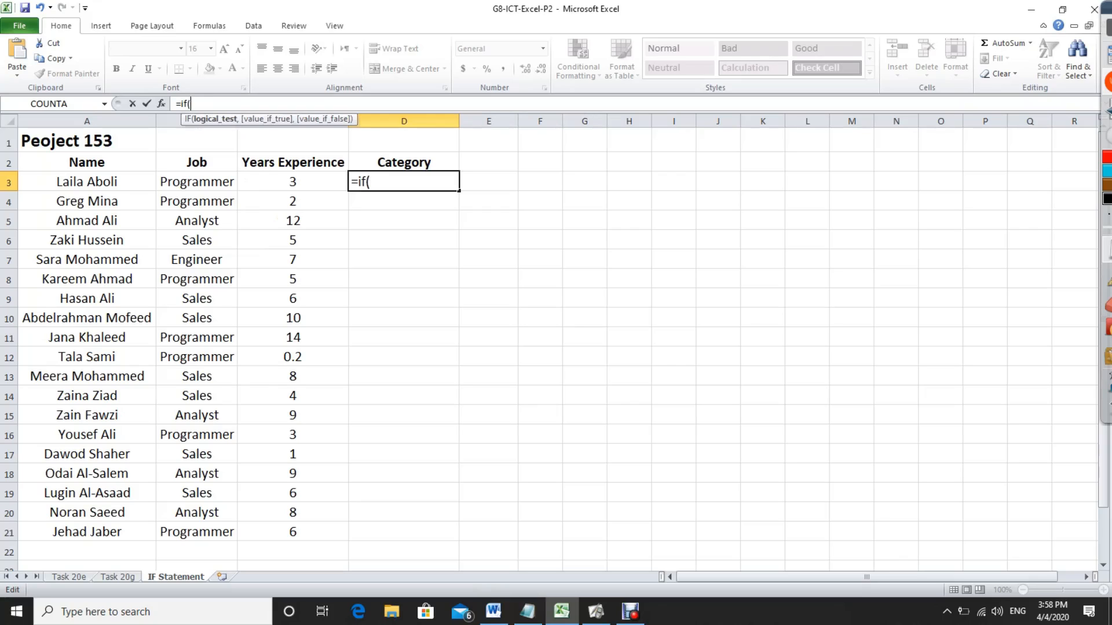
text(c3)
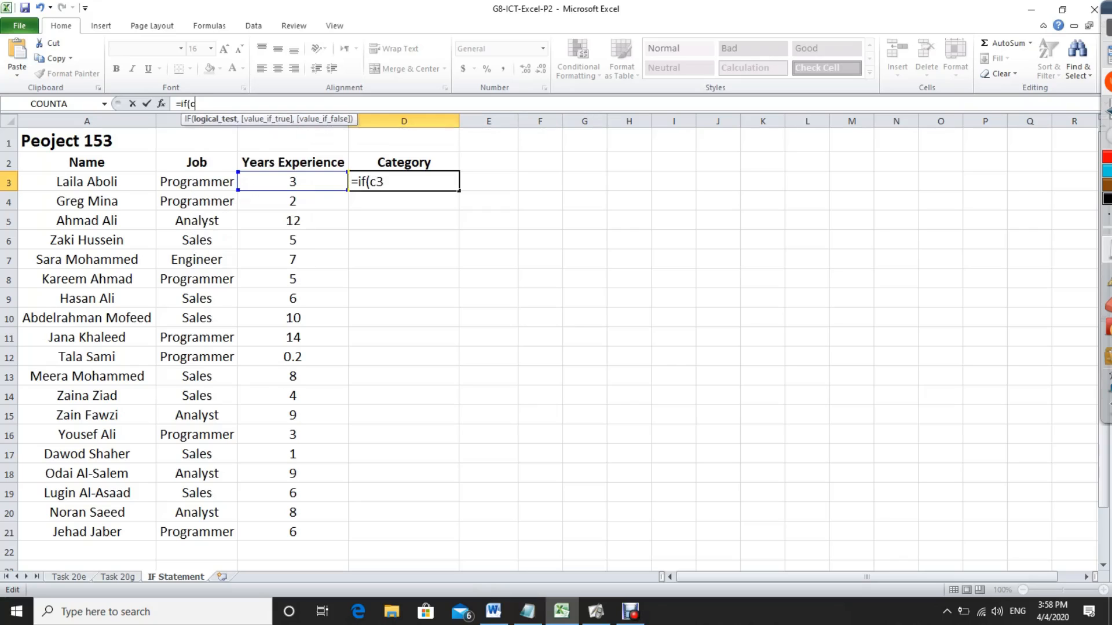
text(>=10,)
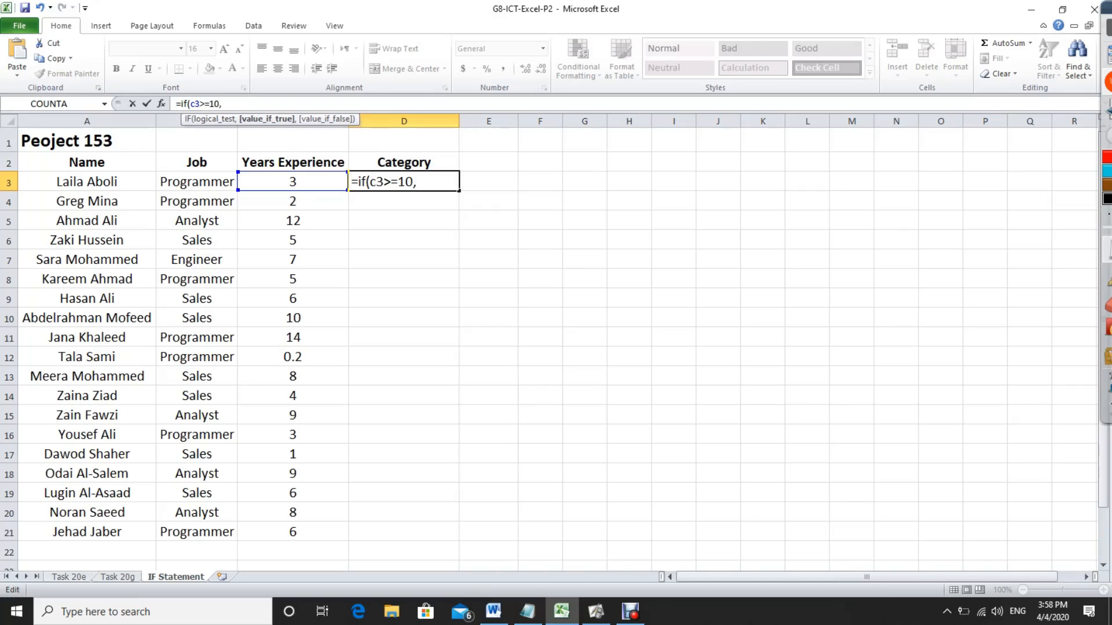
text("Very ex)
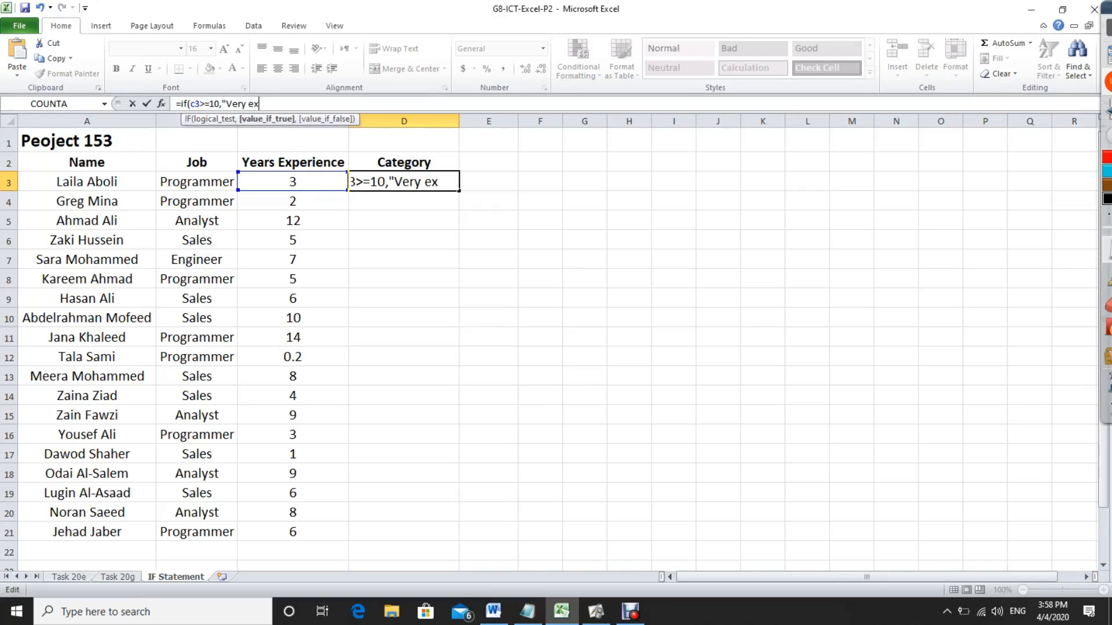
text(perien)
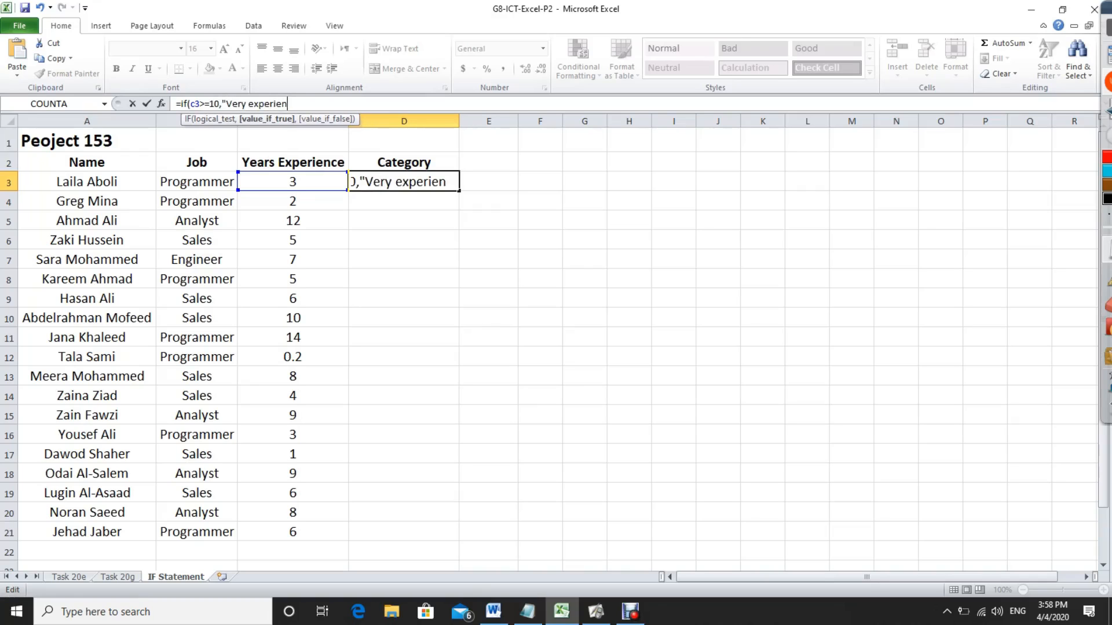
text(ced",)
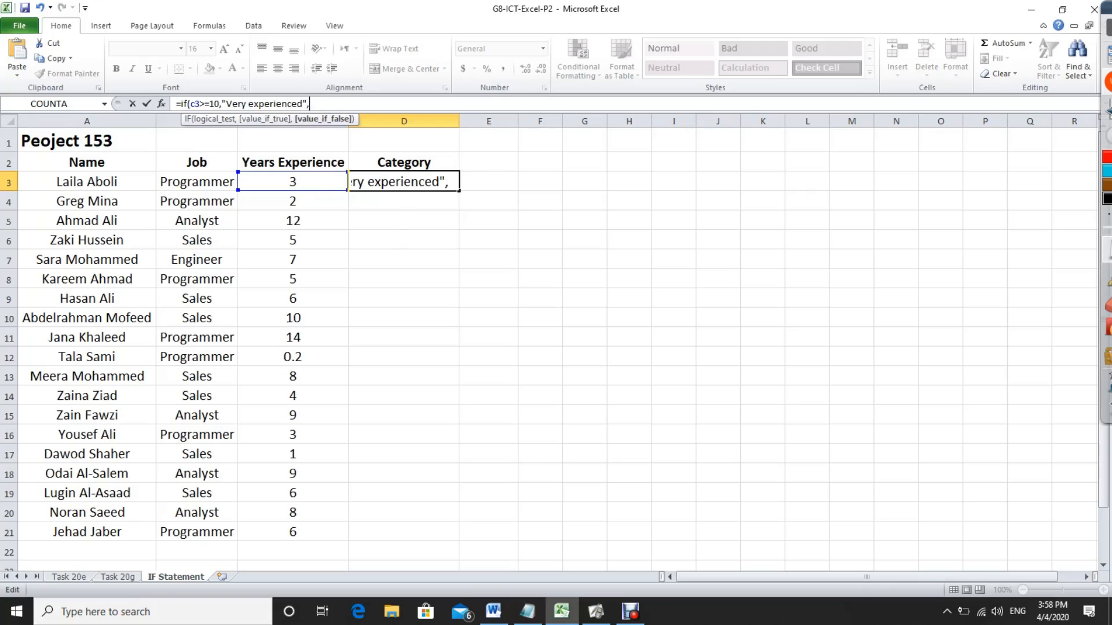
Step: Complete the D3 formula with a nested IF returning "Experienced" when c3>=5 and "Not Experienced" otherwise
text(If)
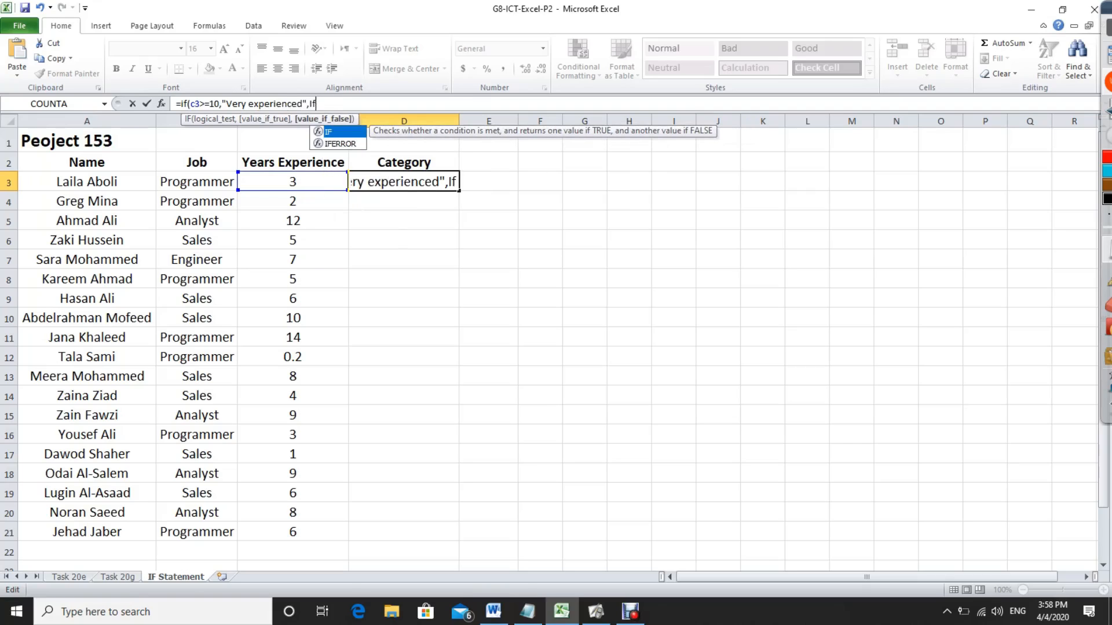
text(()
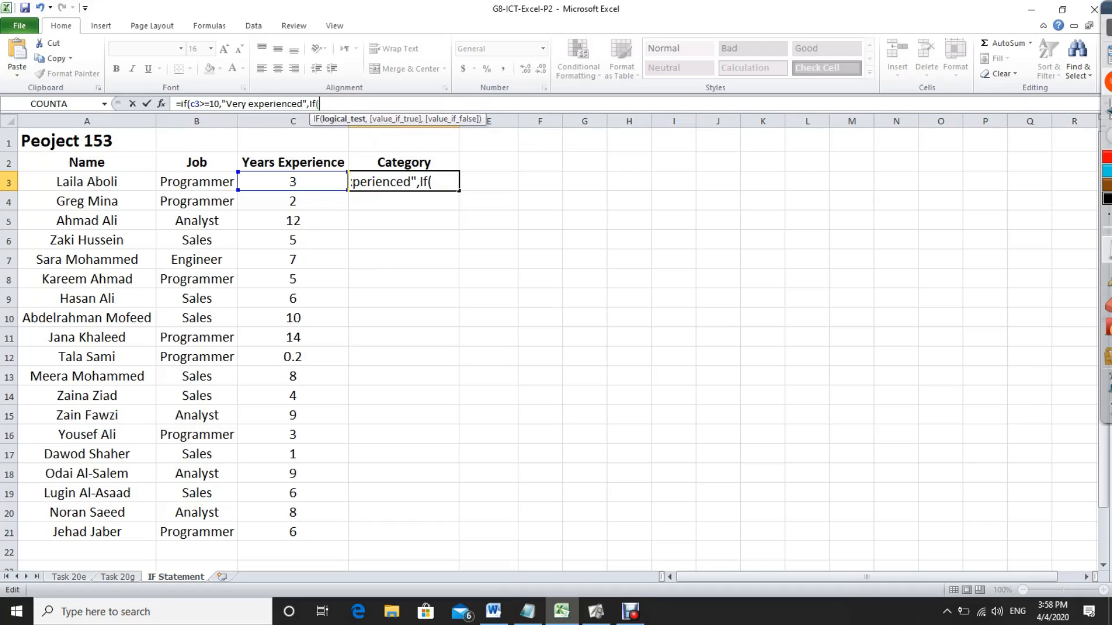
text(c3)
text(>=)
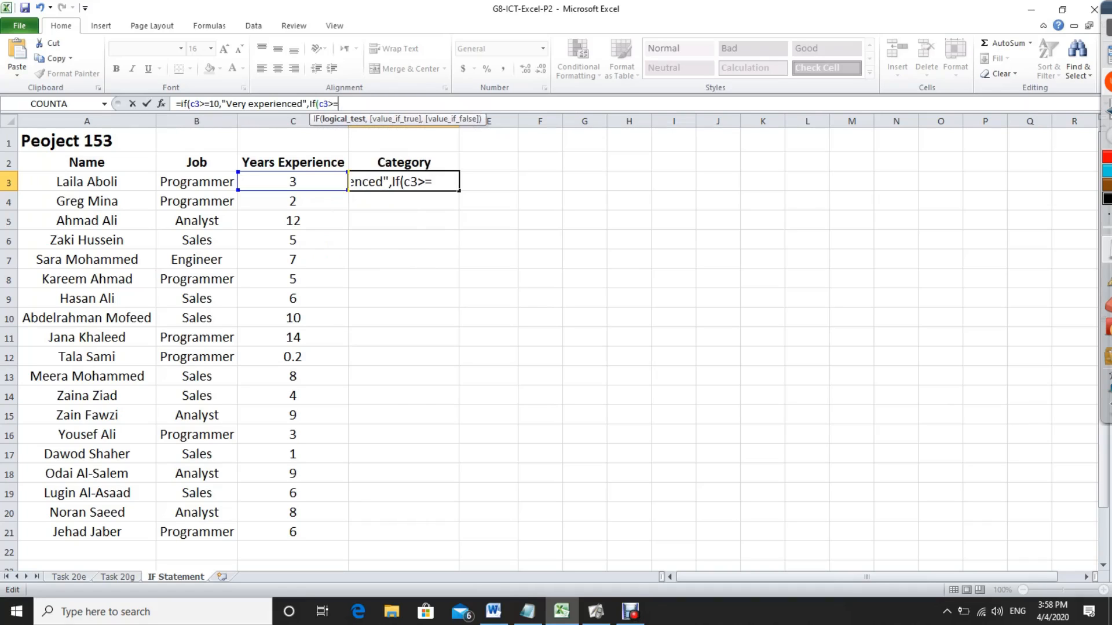
text(5,)
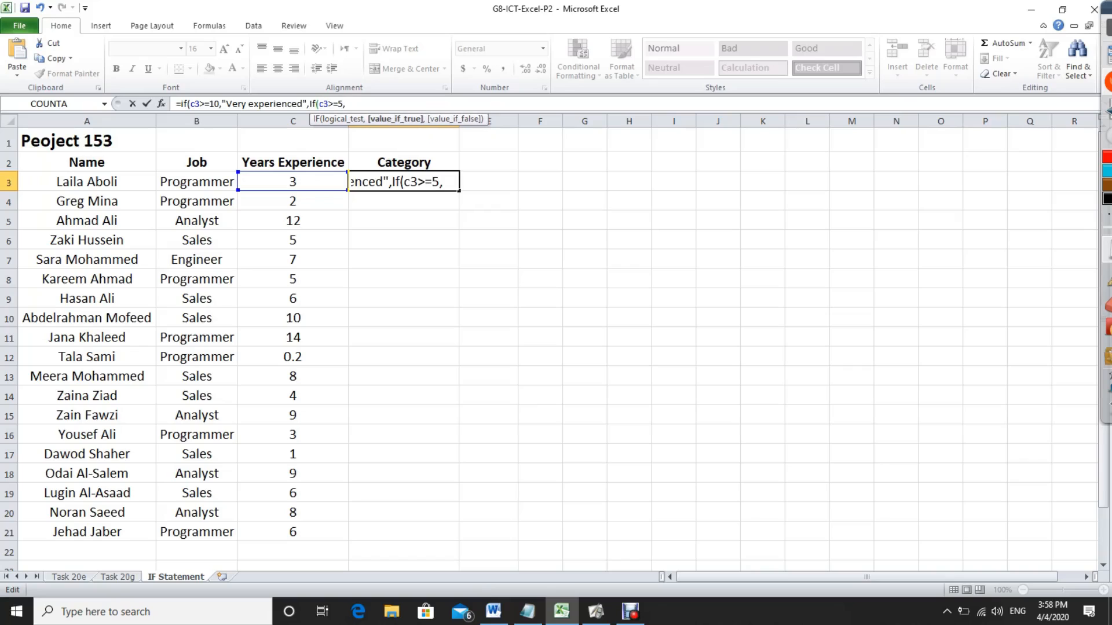
text("Experienced")
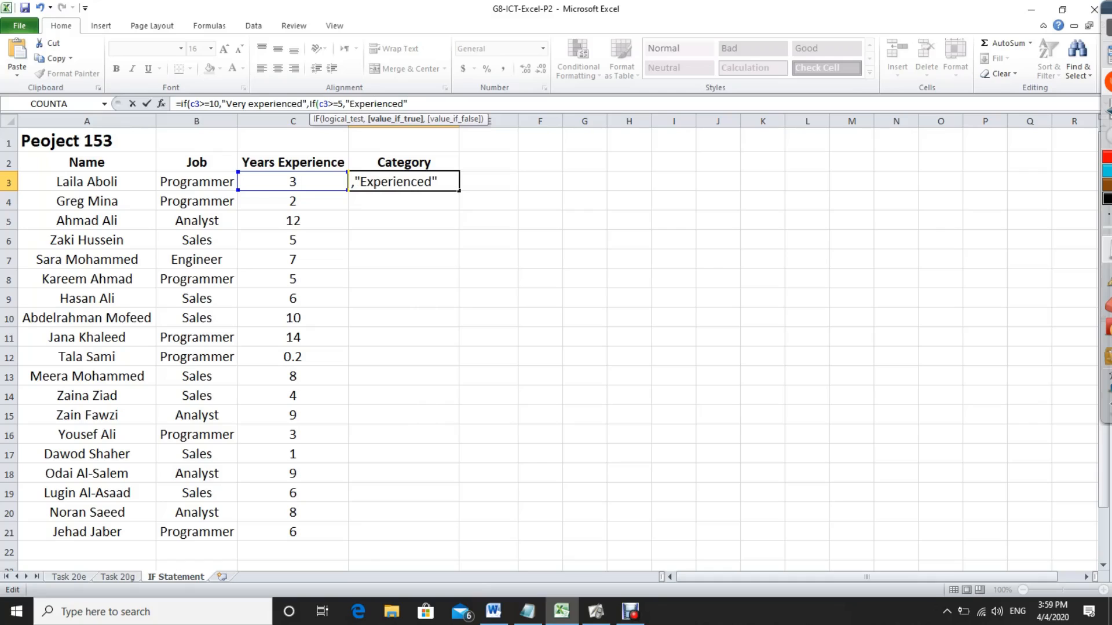
text(,)
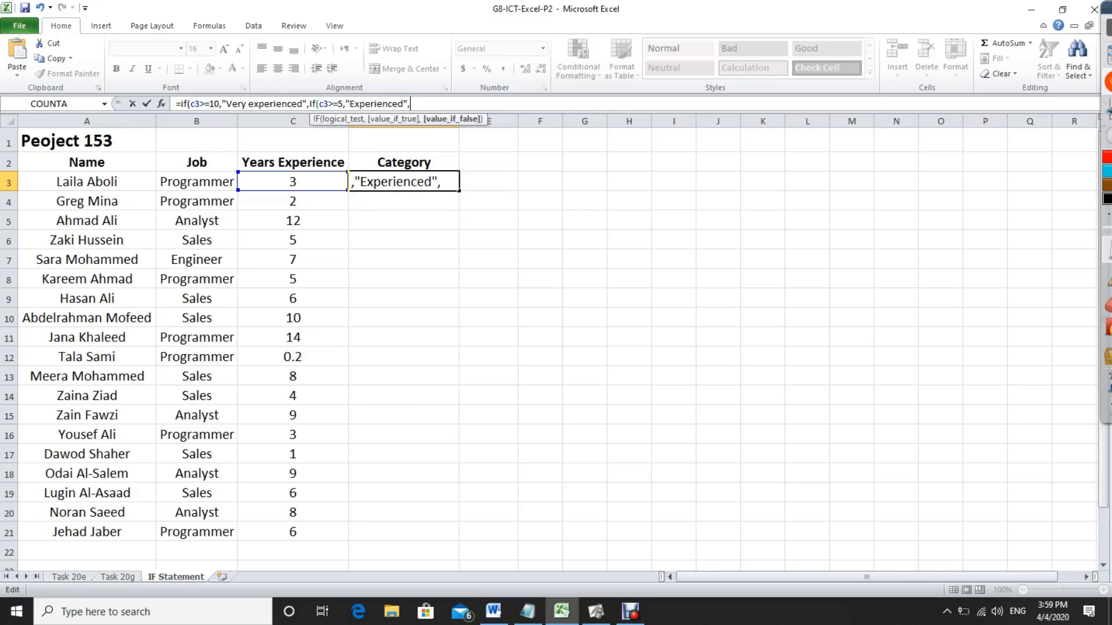
text("Not Ex)
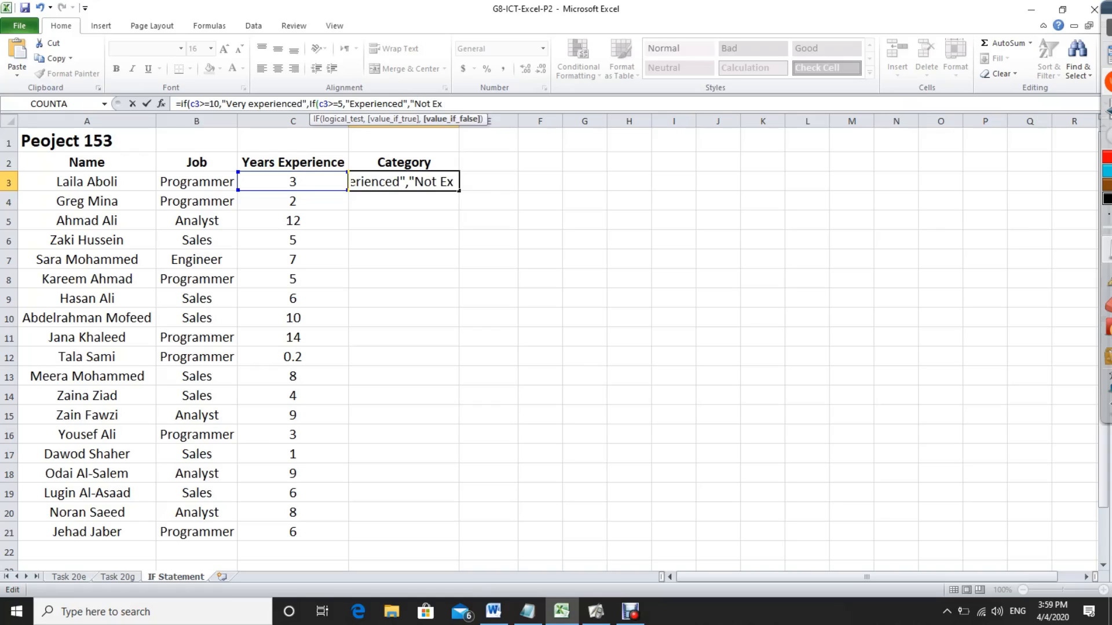
text(perienced)
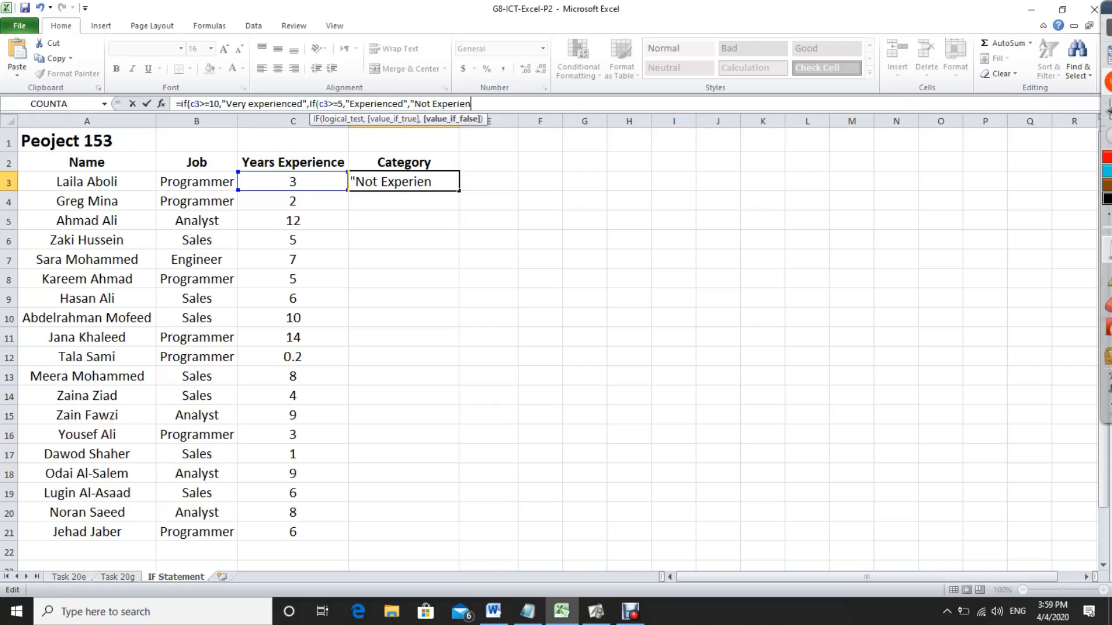
text(")))
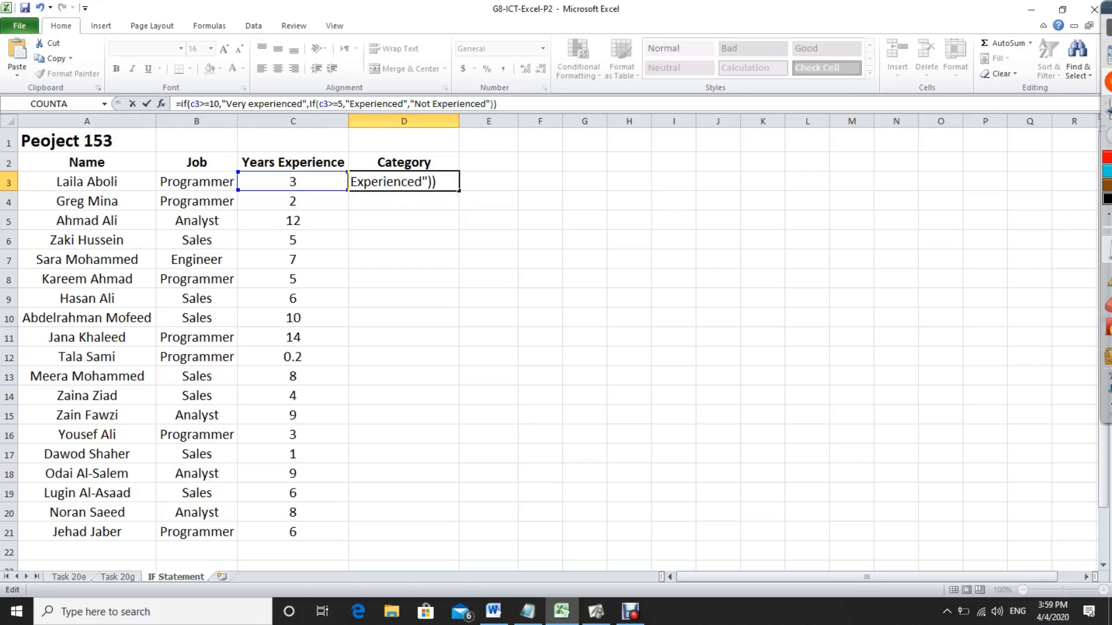
key(Return)
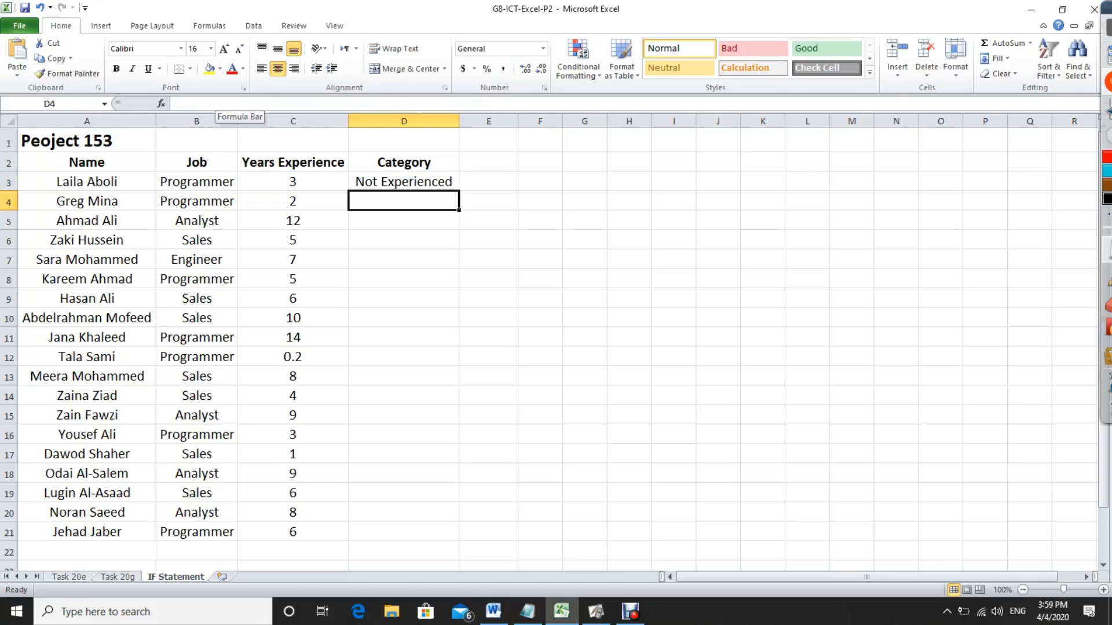
Step: Fill the nested IF formula from cell D3 down the Category column to cell D21
click(404, 278)
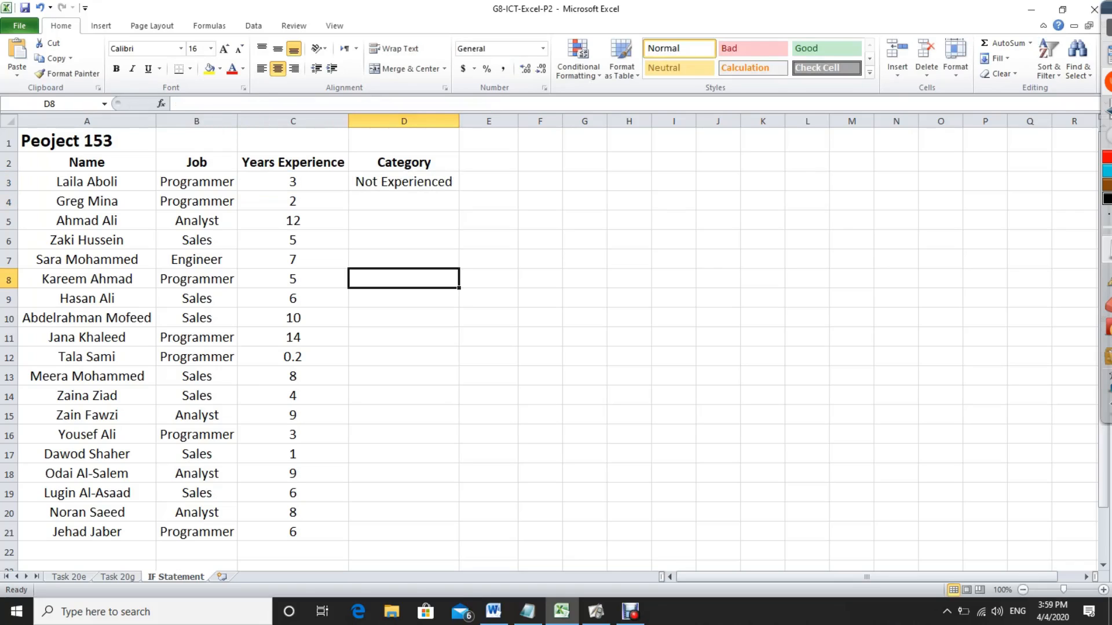
click(403, 182)
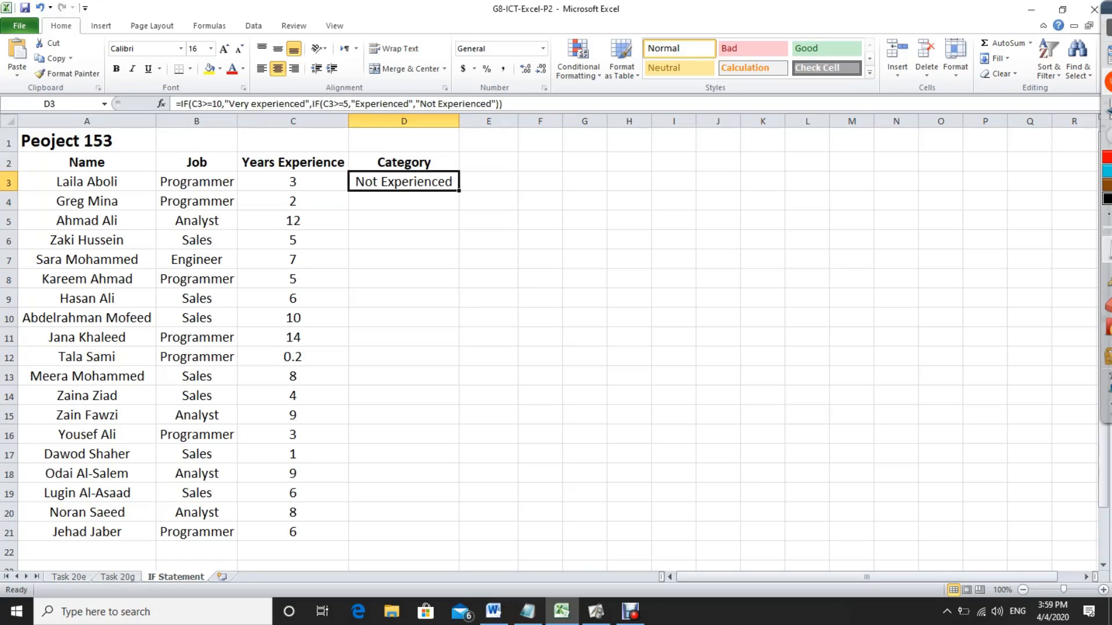
drag(459, 190, 460, 540)
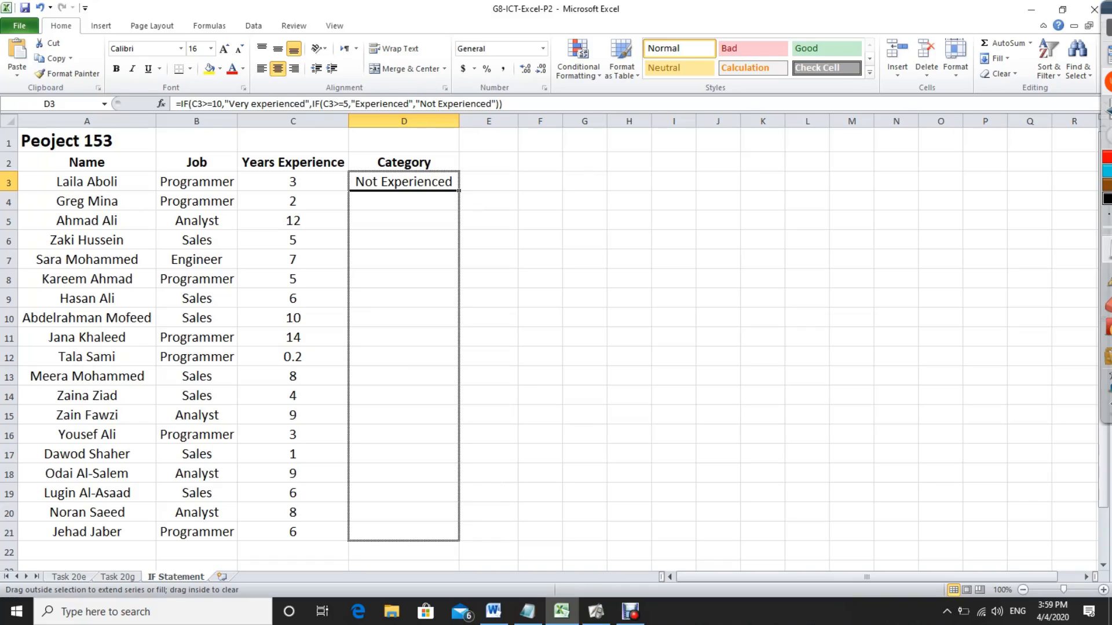
drag(459, 191, 459, 541)
click(488, 434)
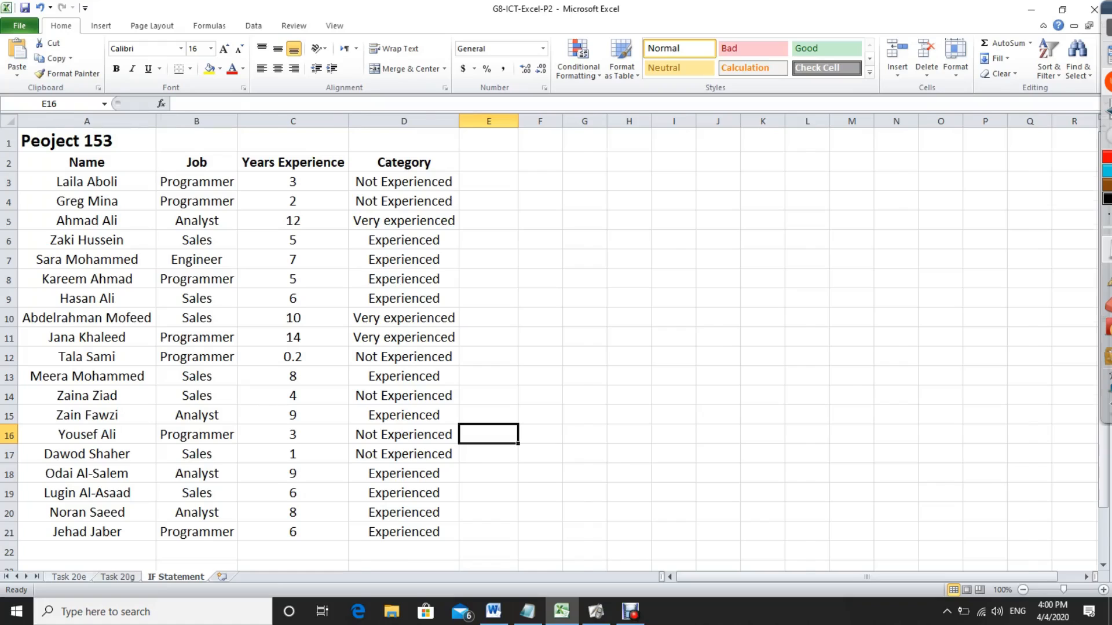
Step: Review the Task 20e and Task 20g worksheets and return to the IF Statement sheet
click(68, 577)
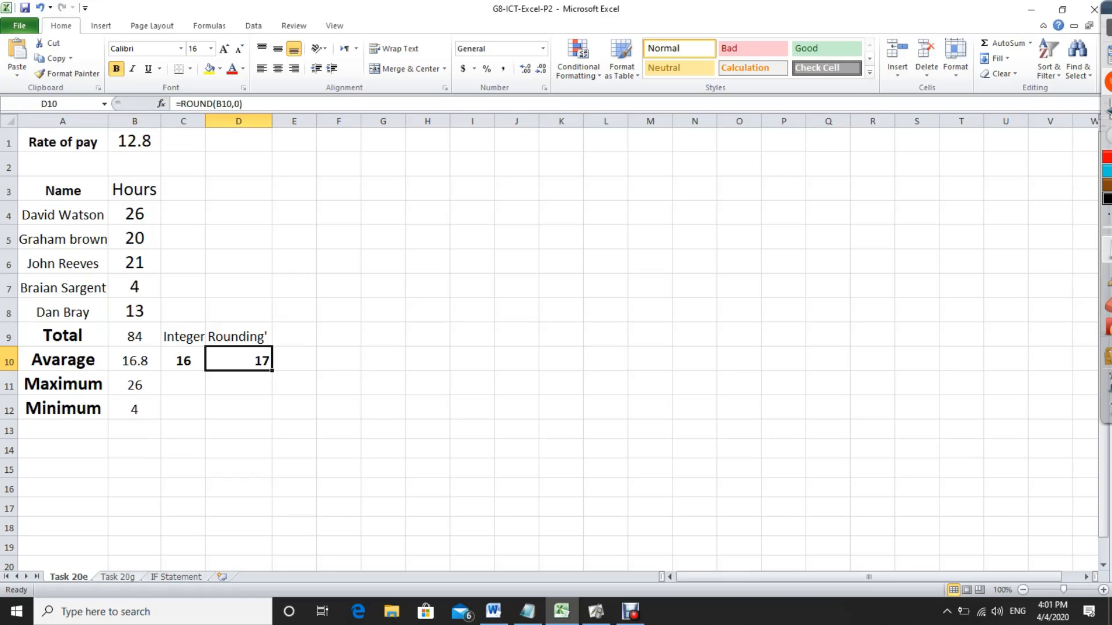
key(ctrl+Page_Down)
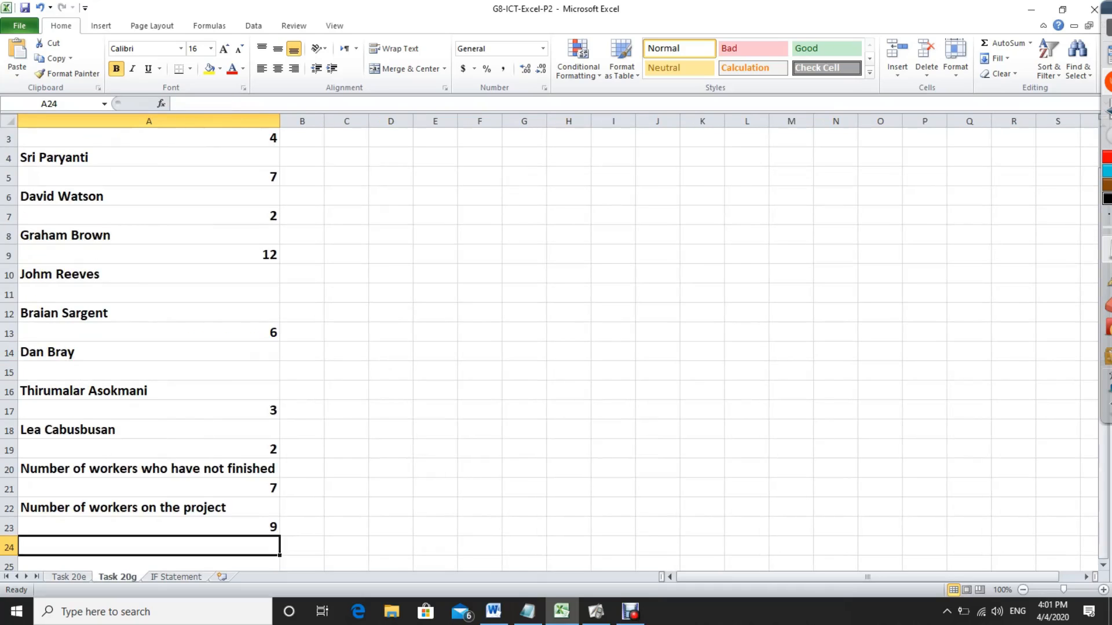
key(ctrl+Page_Down)
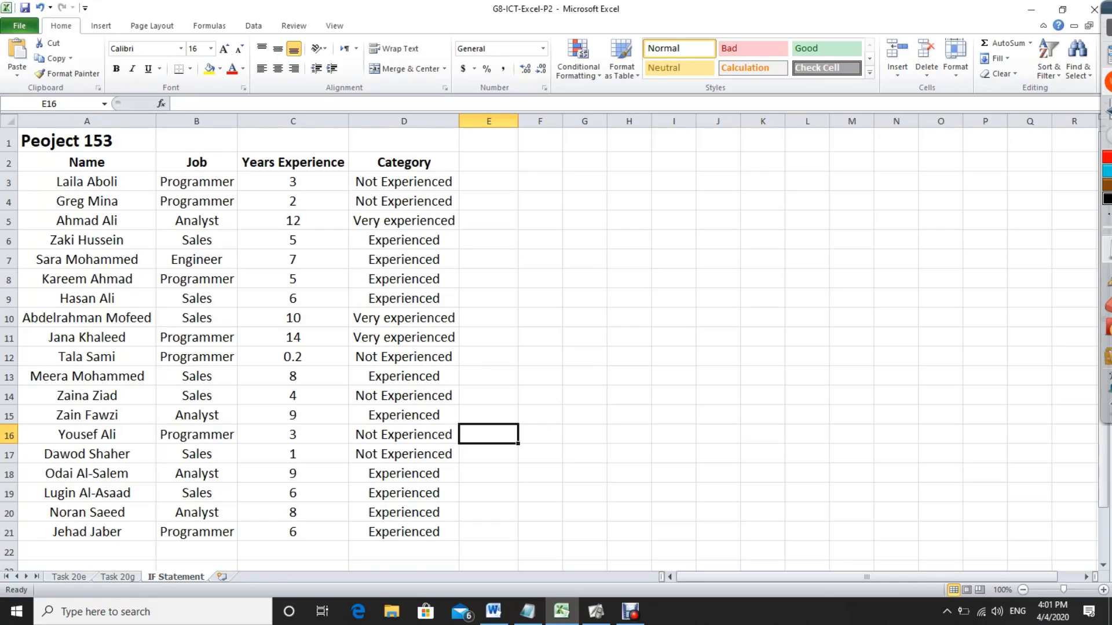
drag(540, 239, 585, 357)
click(540, 279)
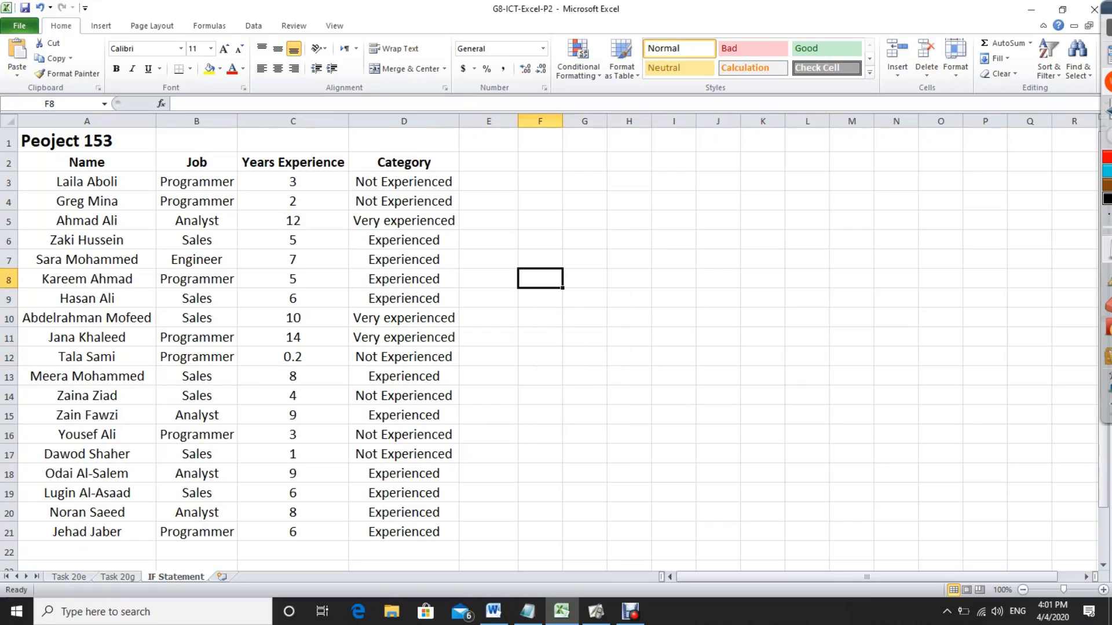
drag(540, 240, 674, 396)
click(629, 454)
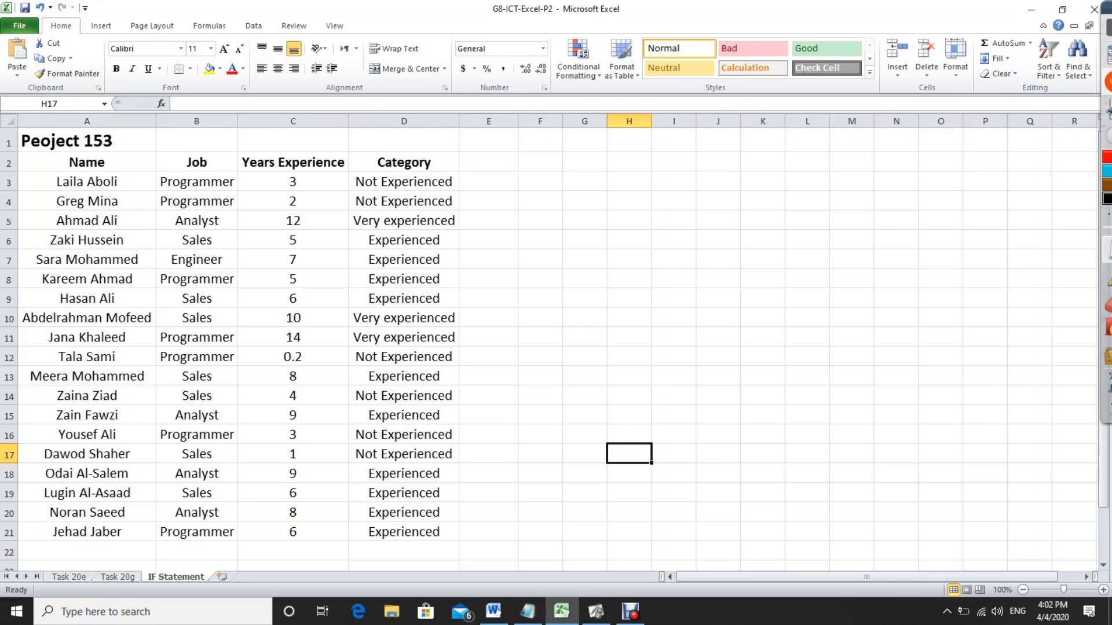
click(541, 278)
click(540, 260)
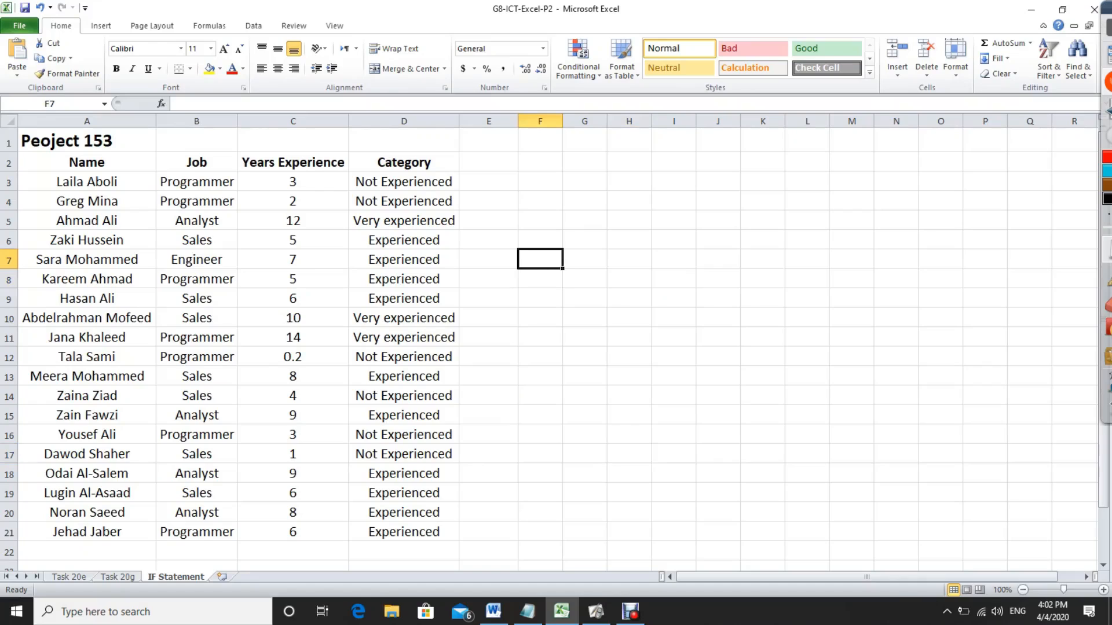
Step: Enter 2 in cell G8 and square it in cell H8 with the formula =g8^2
click(584, 279)
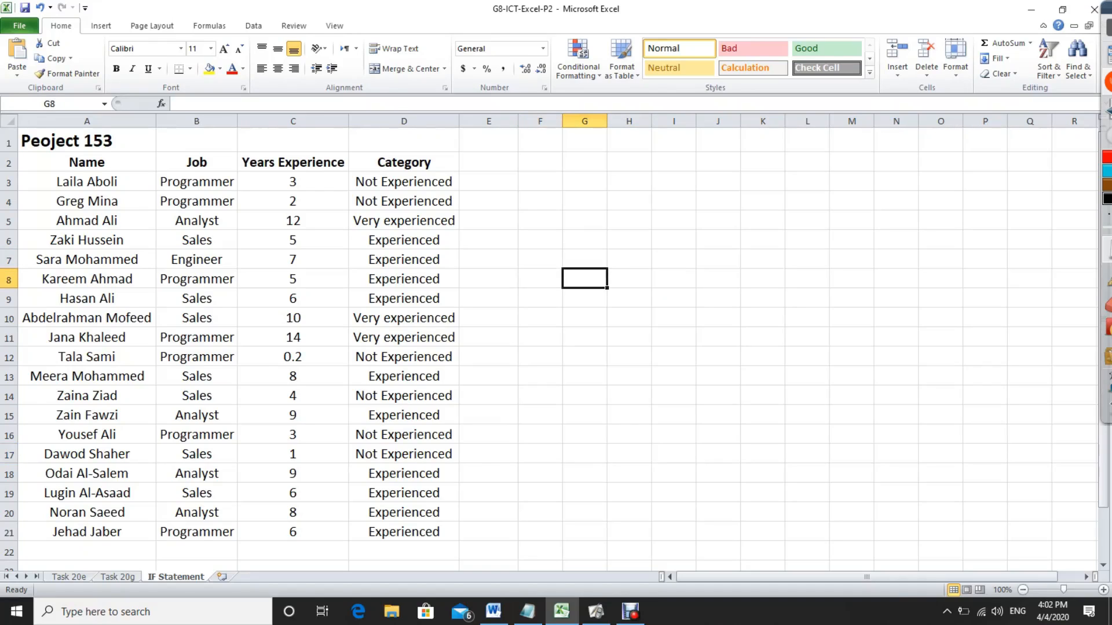
click(629, 337)
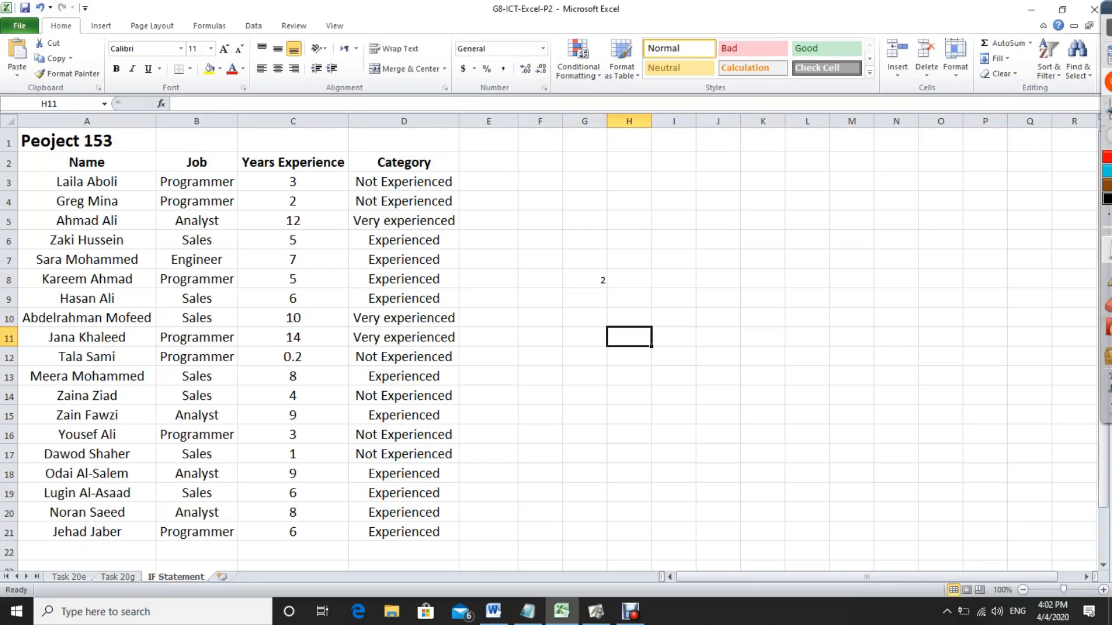
click(629, 279)
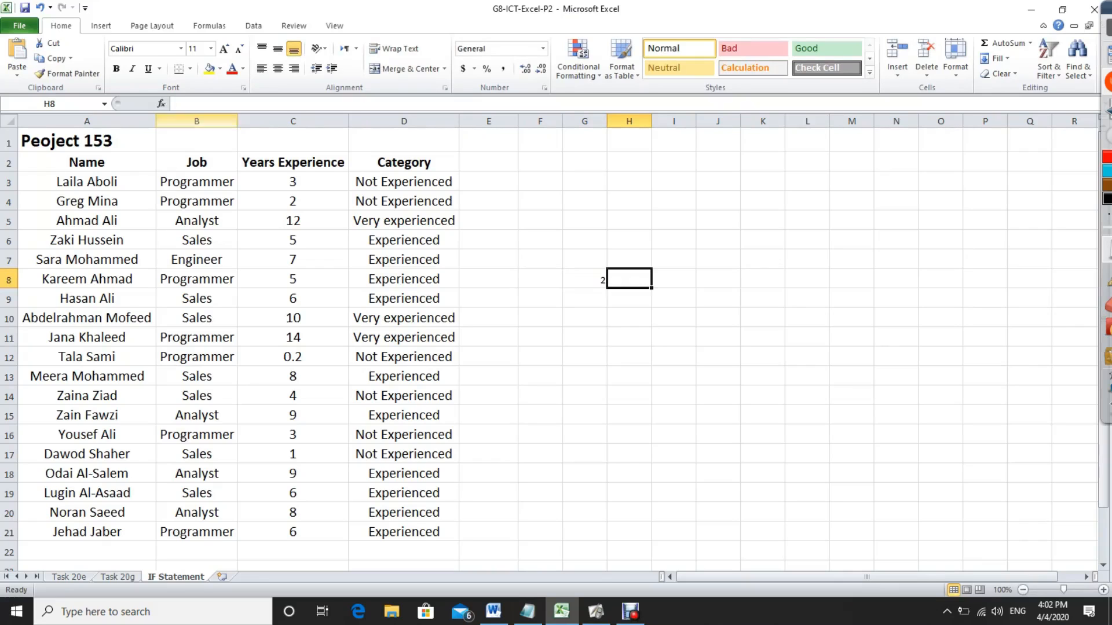
click(197, 105)
text(=)
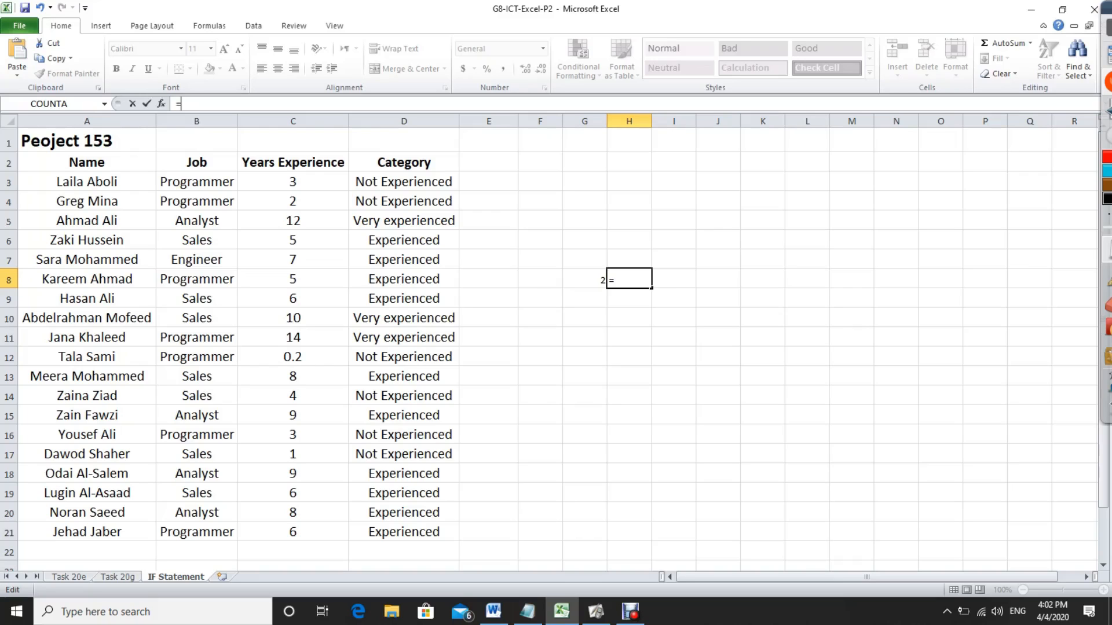
text(g8^2)
key(Return)
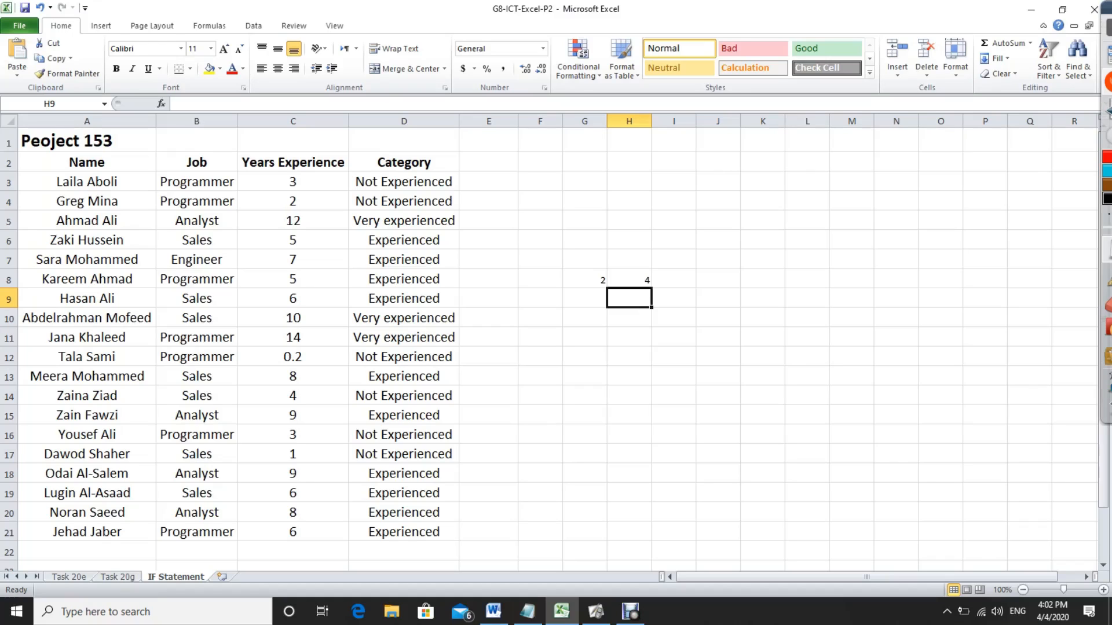
Step: Enter 3 in cell G7 and square it in cell H7 with the formula =g7^2
click(585, 259)
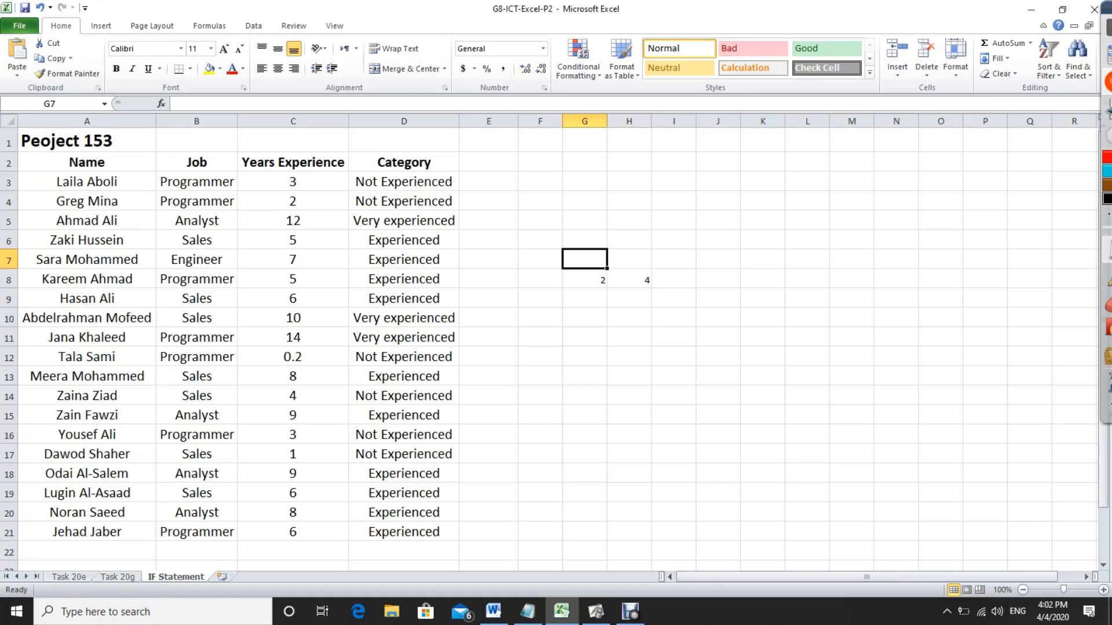
text(32)
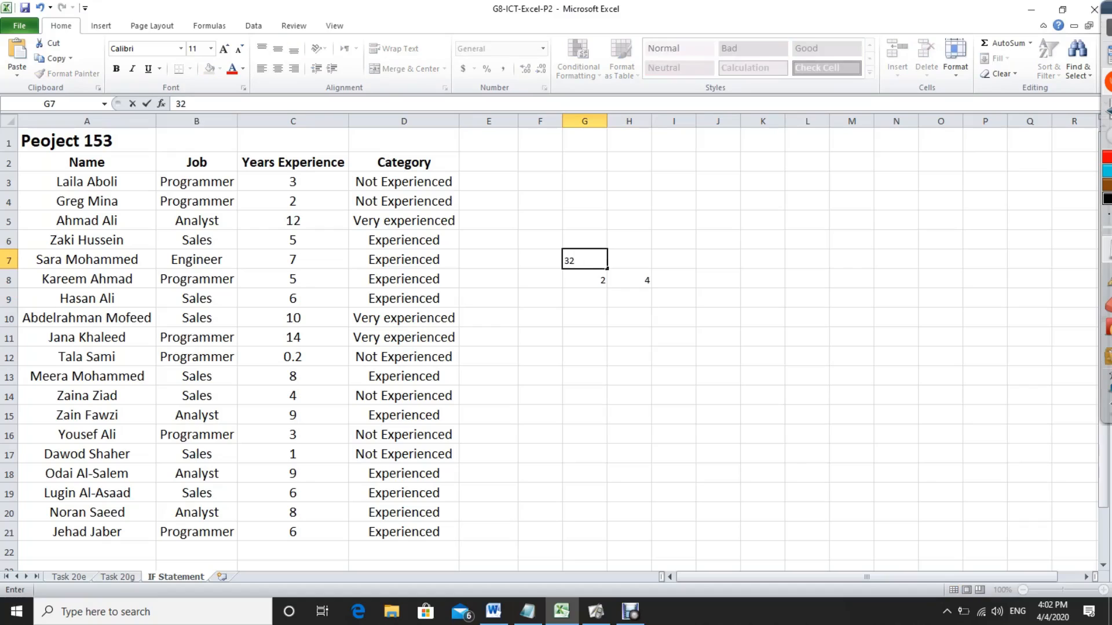
key(BackSpace)
key(Tab)
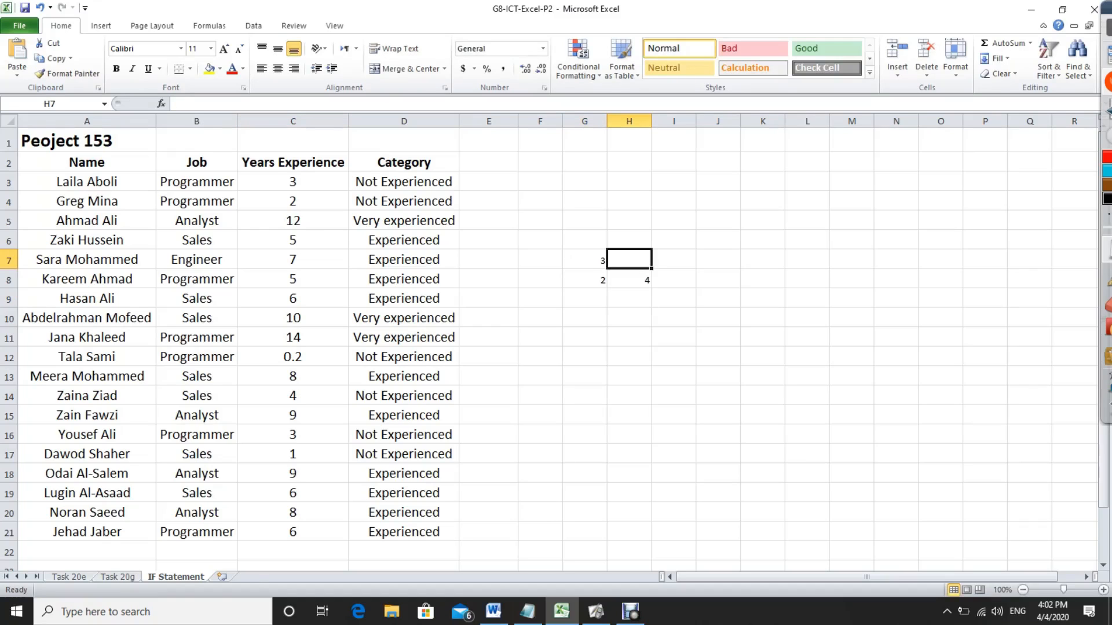
click(176, 103)
text(=)
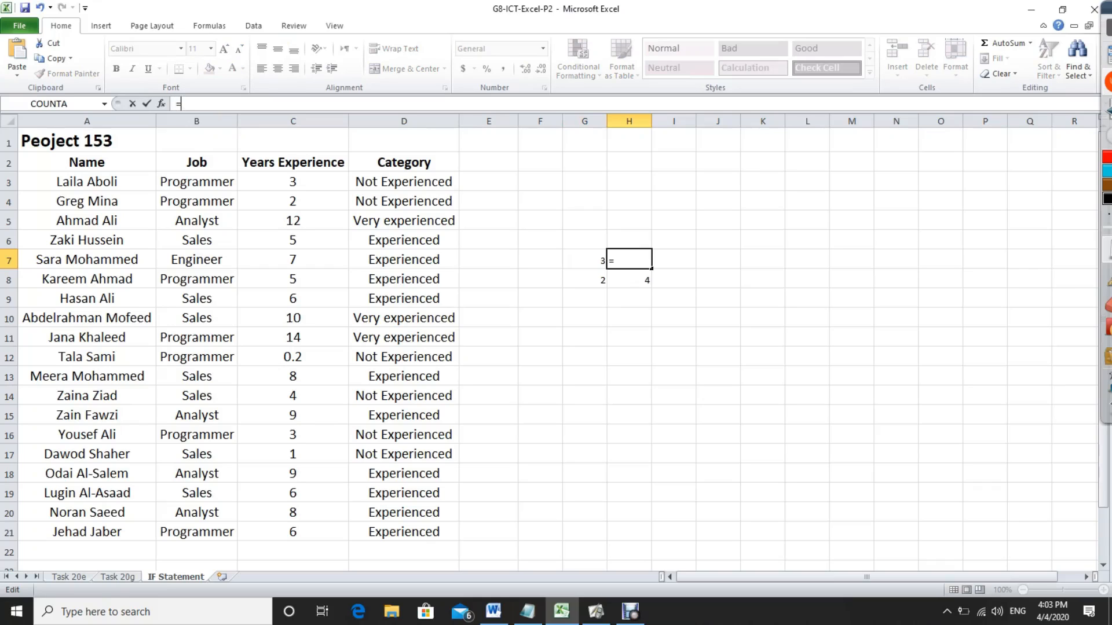
text(g7)
text(^2)
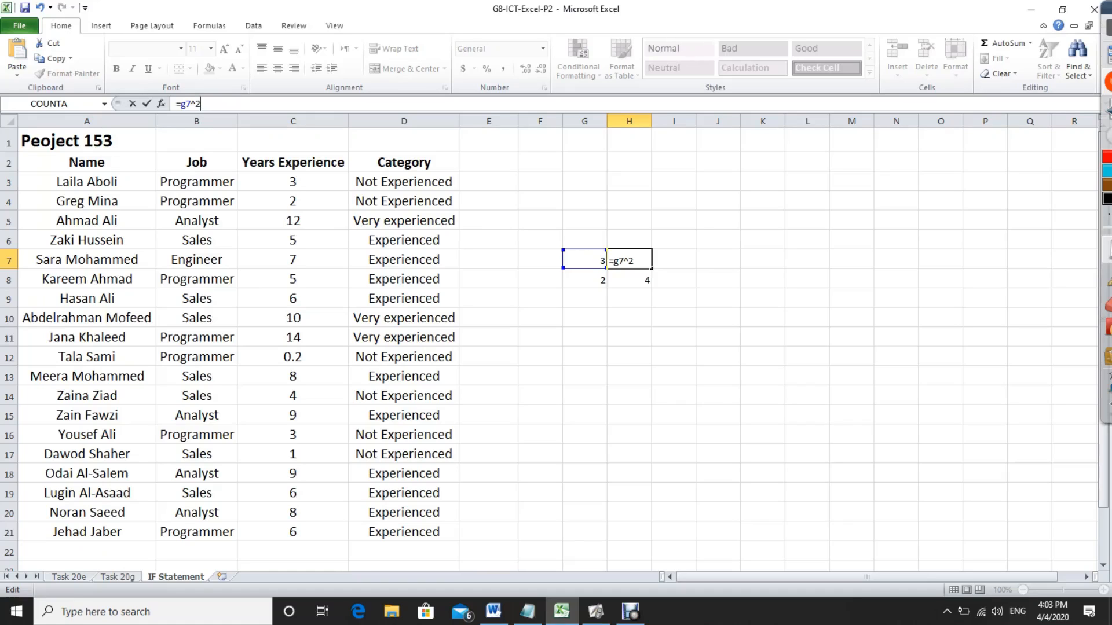
key(Return)
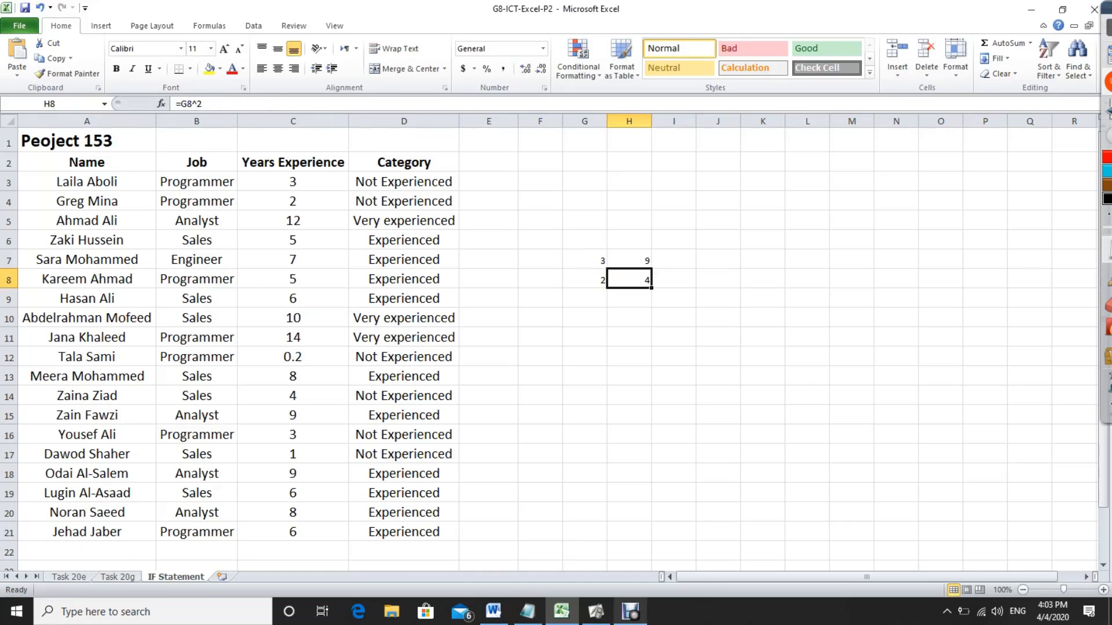
Step: Switch to the Debut screen recorder and enable its camera overlay
mouse_move(631, 611)
click(632, 542)
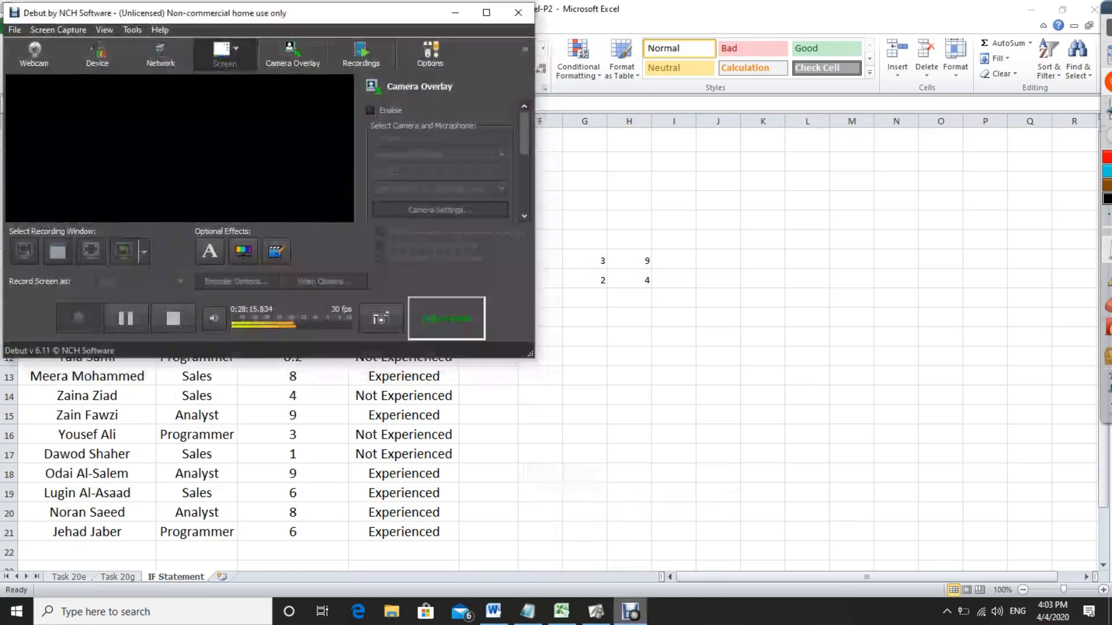
click(370, 110)
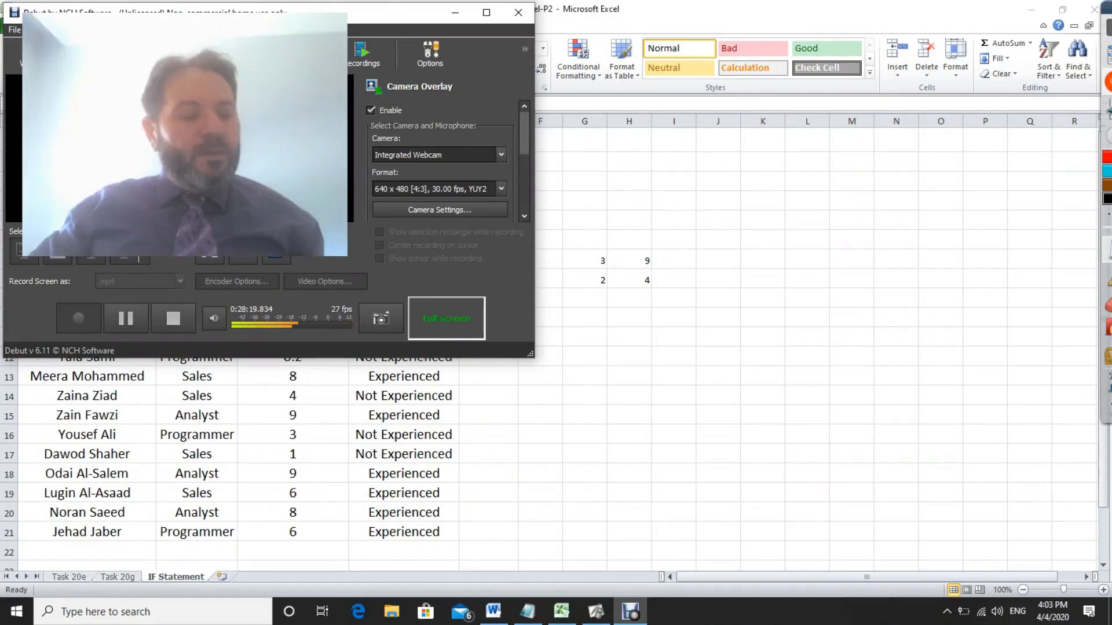